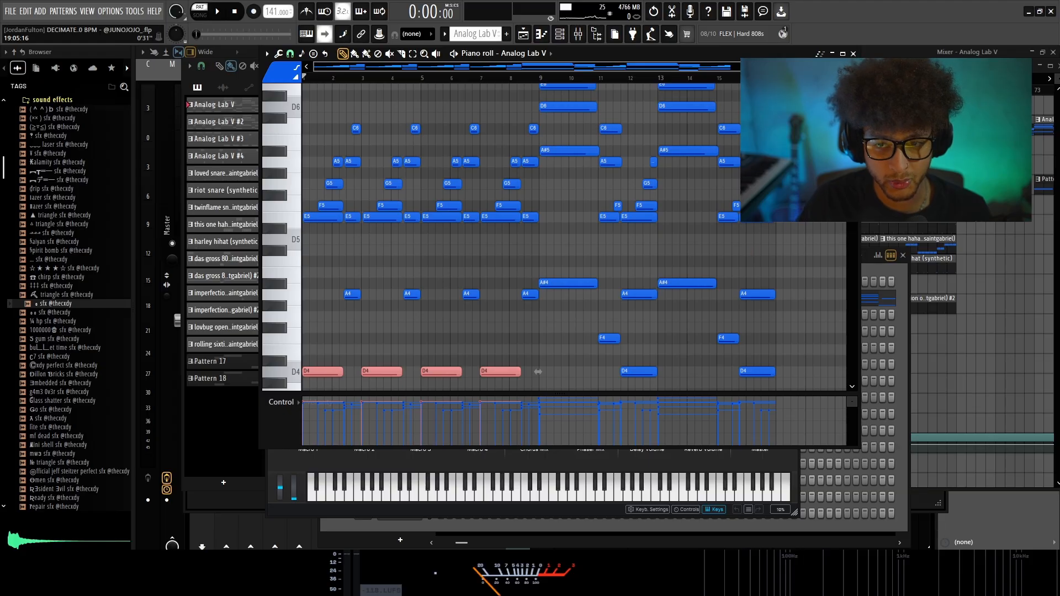
Play back the Analog Lab V melody in the piano roll and look over its note layout.
drag(852, 78, 852, 89)
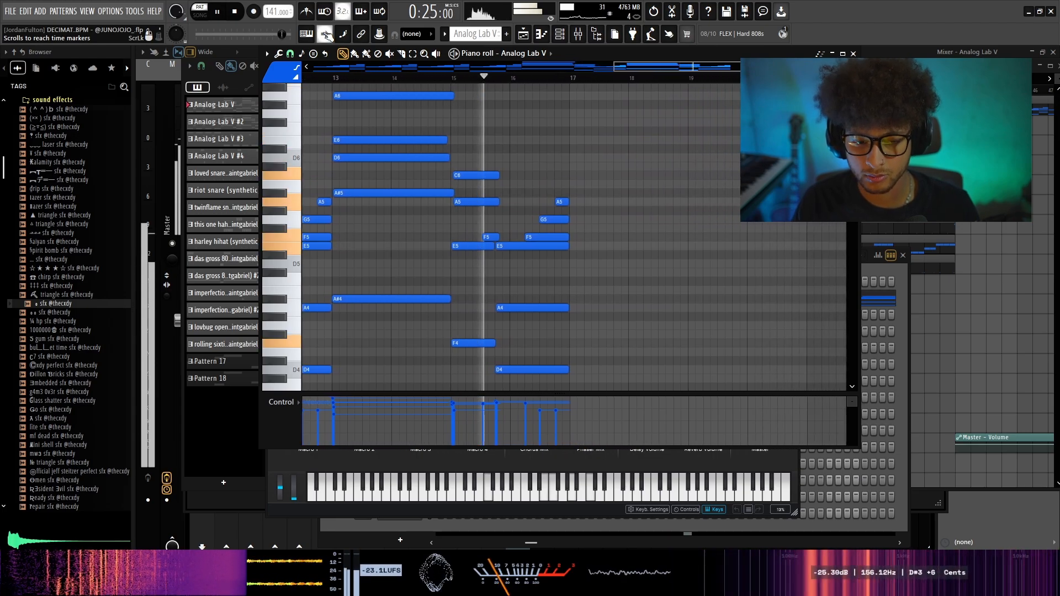
key(space)
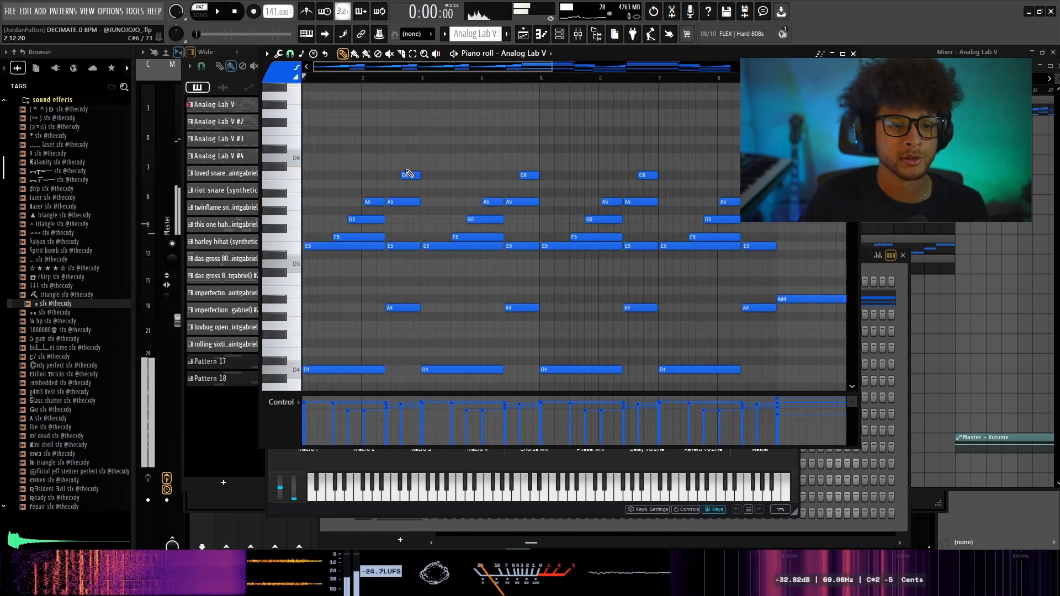
scroll(409, 174, down, 2)
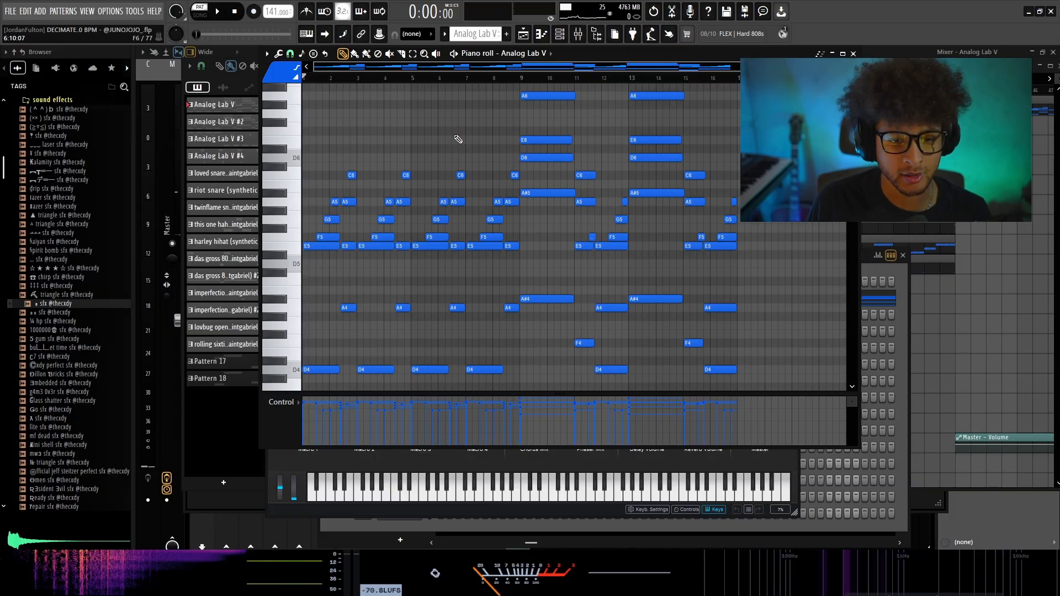
scroll(327, 191, up, 2)
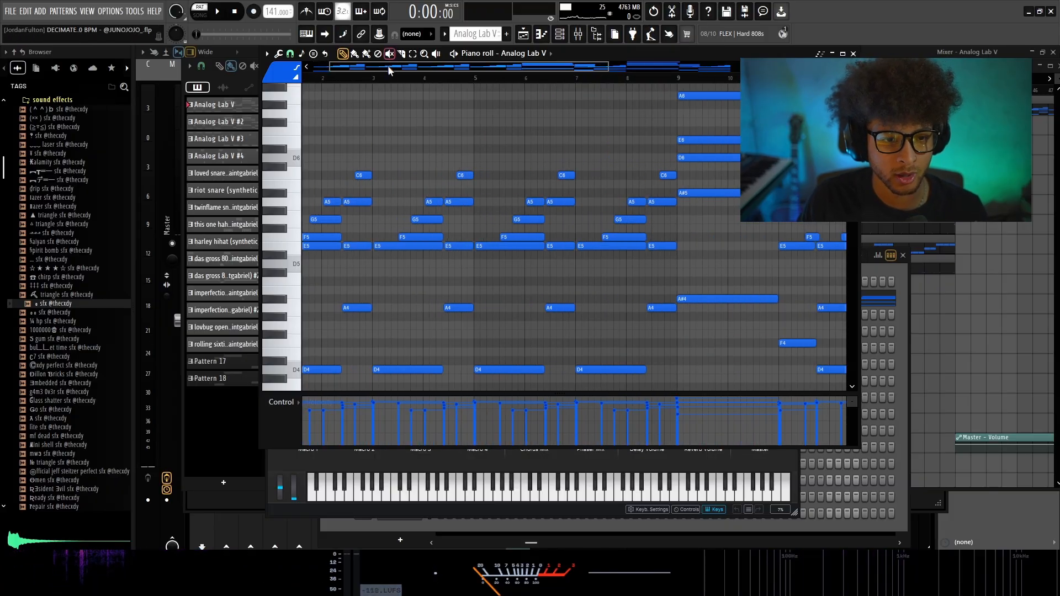
scroll(446, 147, up, 1)
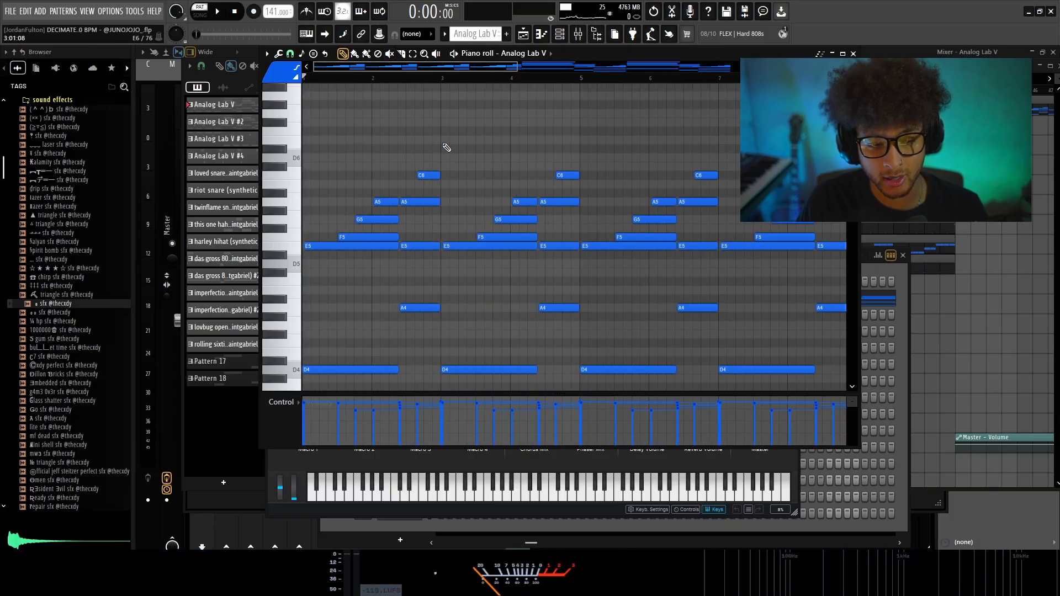
Try moving the melody's first D4 bass note up an octave to D5.
drag(387, 340, 347, 380)
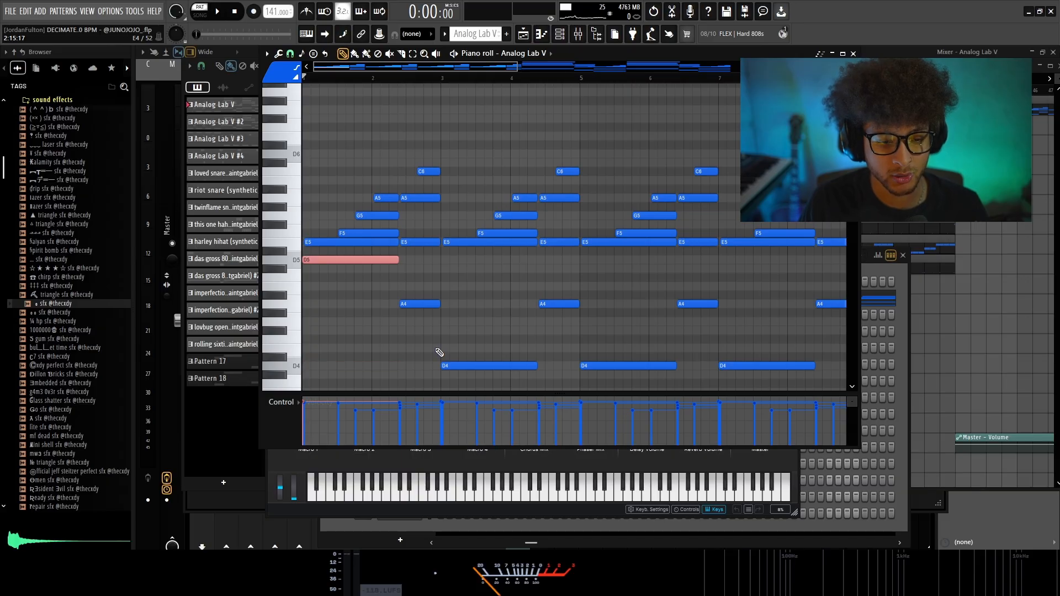
key(ctrl+a)
key(ctrl+d)
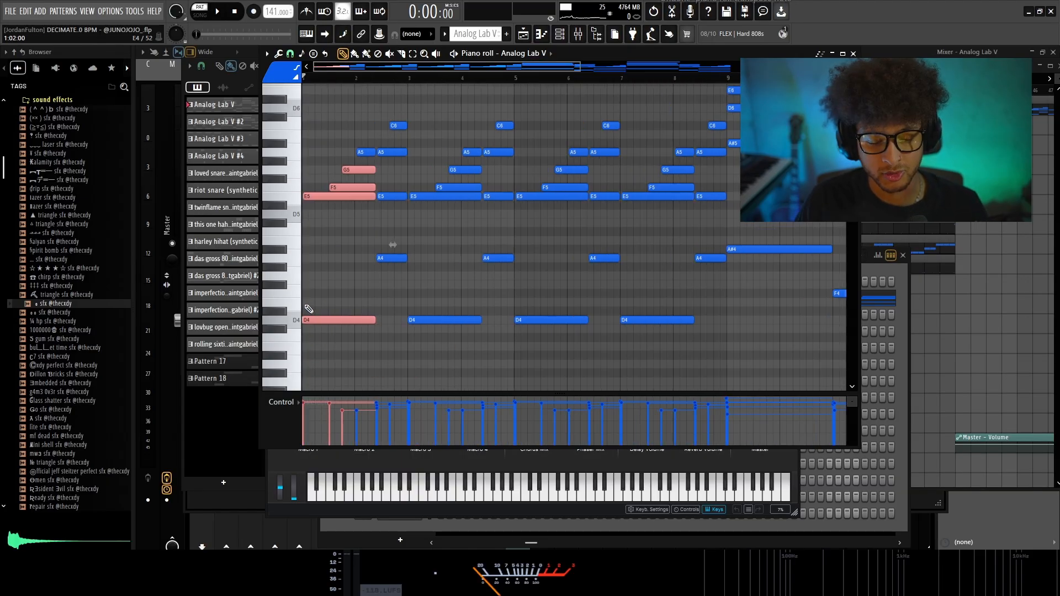
Examine the melody's first two chords by highlighting D4, E5, F5, G5 and A5, followed by A4, E5, A5 and C6.
scroll(387, 155, up, 2)
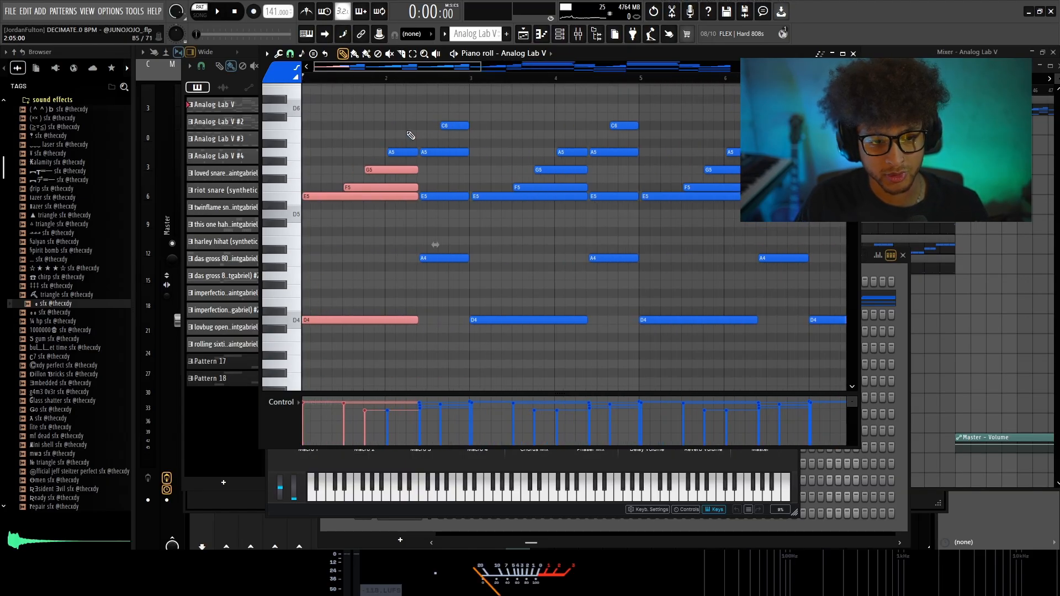
drag(407, 132, 304, 385)
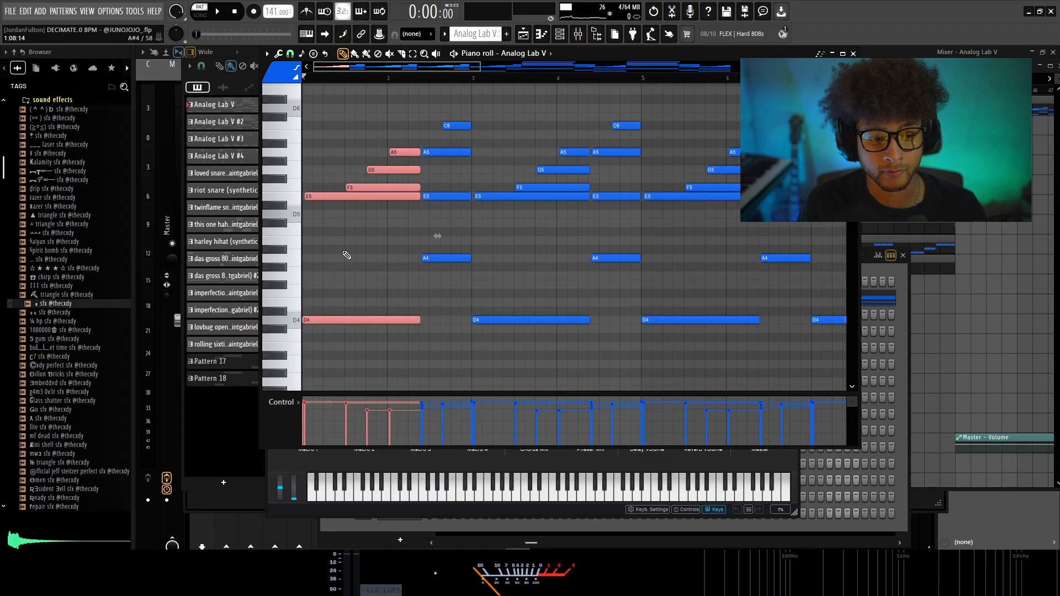
scroll(398, 165, up, 2)
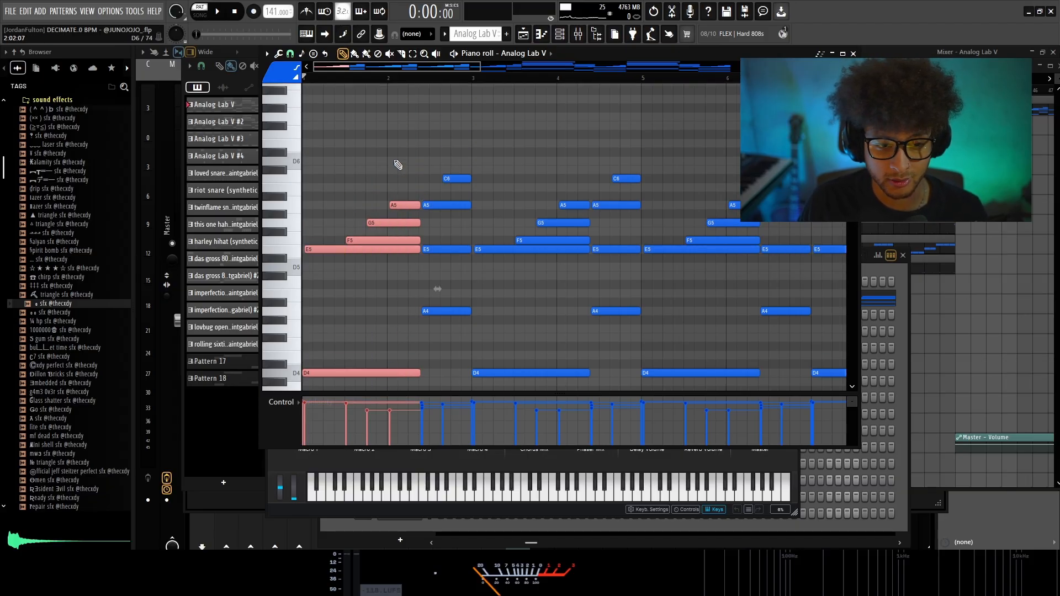
drag(483, 158, 442, 309)
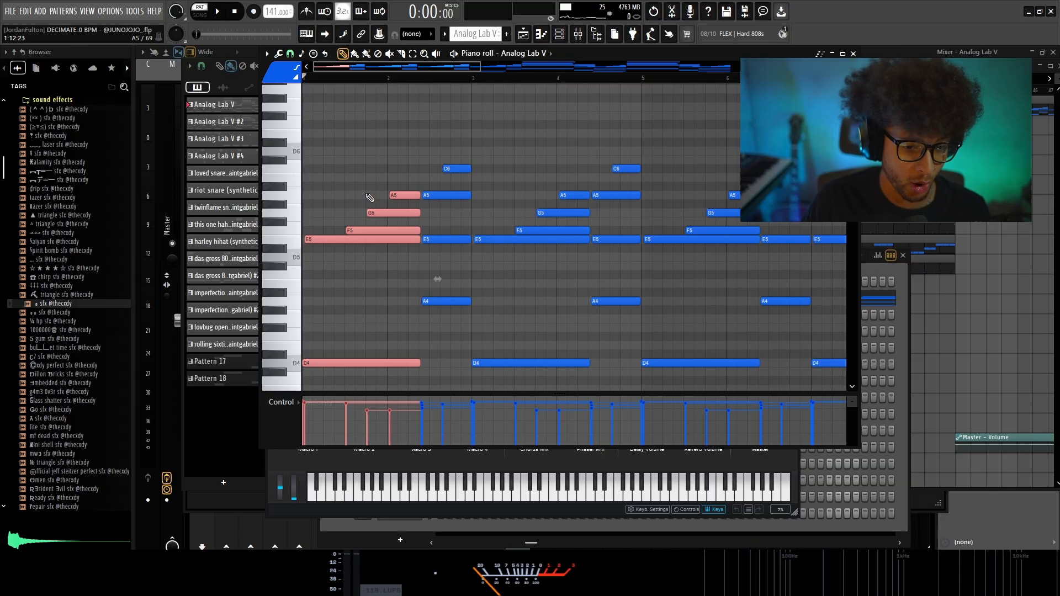
drag(455, 145, 440, 317)
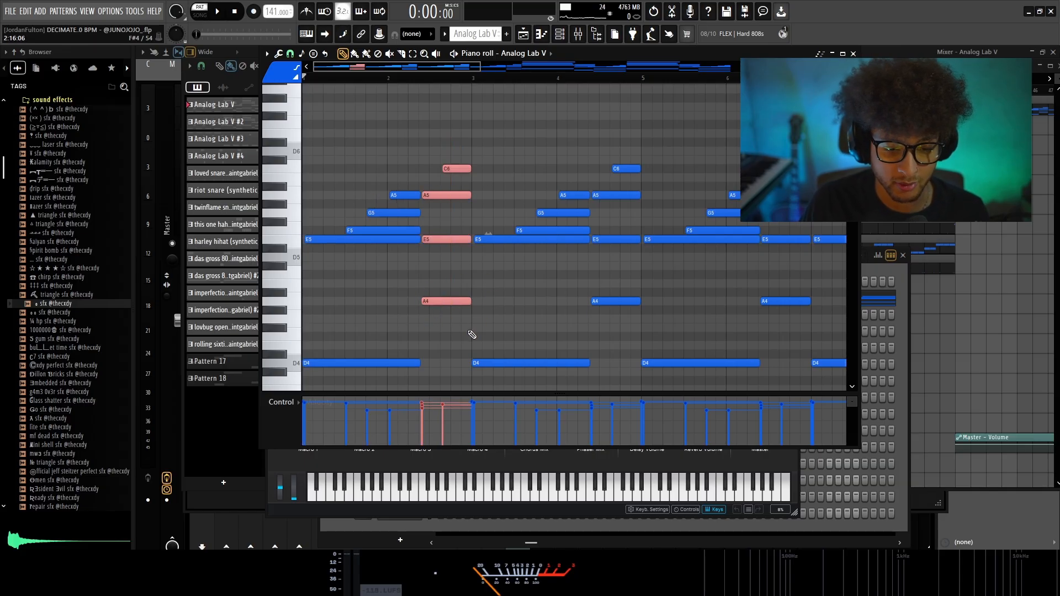
Highlight the melody's second half from bar 9 and its opening chord of A#4, A#5, D6, E6 and A6.
scroll(409, 356, down, 5)
scroll(559, 283, up, 2)
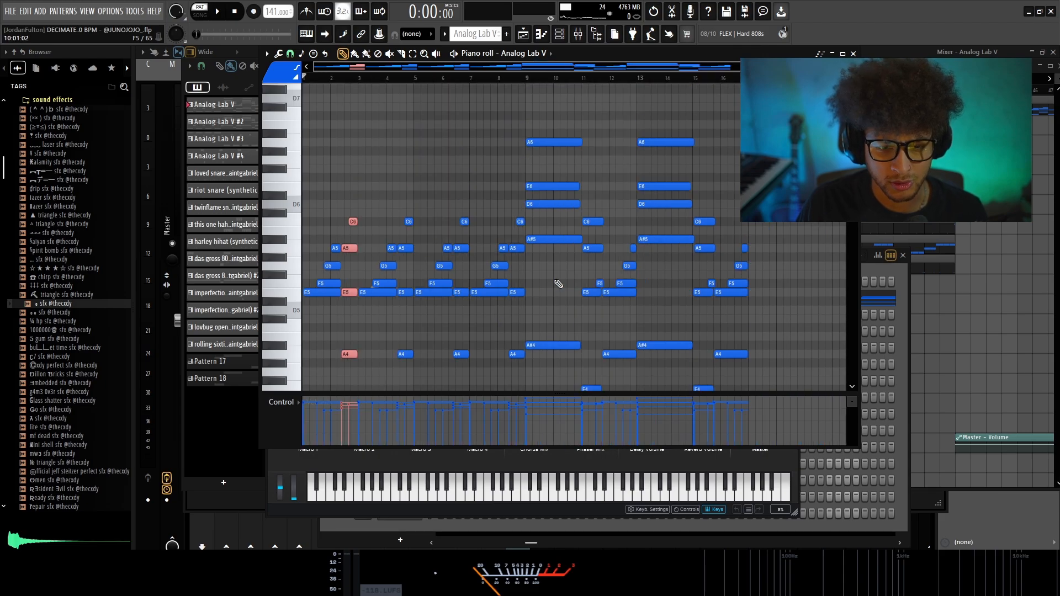
scroll(591, 164, up, 2)
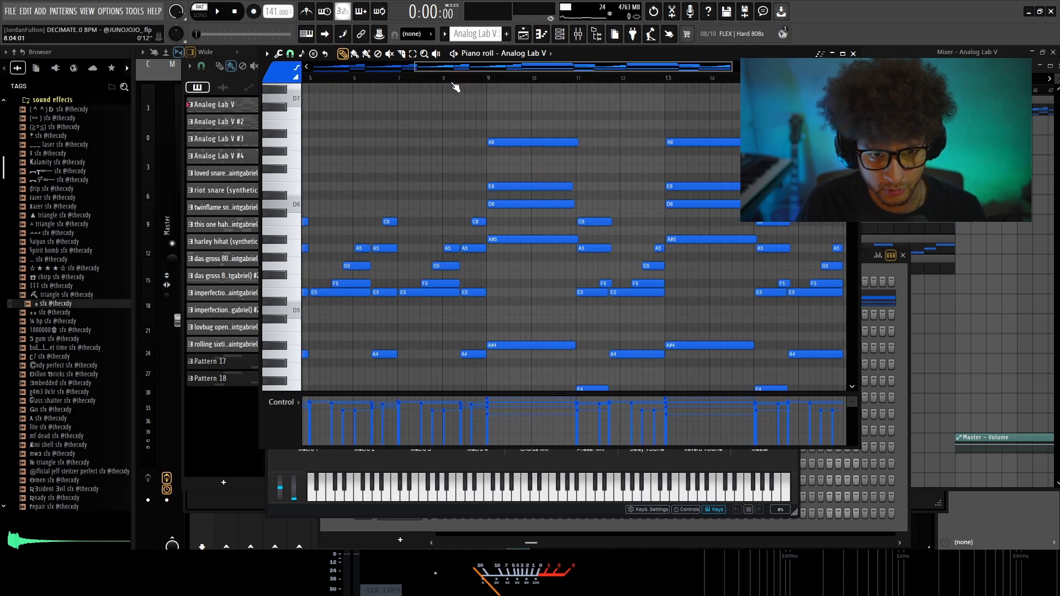
drag(504, 103, 521, 342)
scroll(597, 273, down, 3)
scroll(597, 273, down, 2)
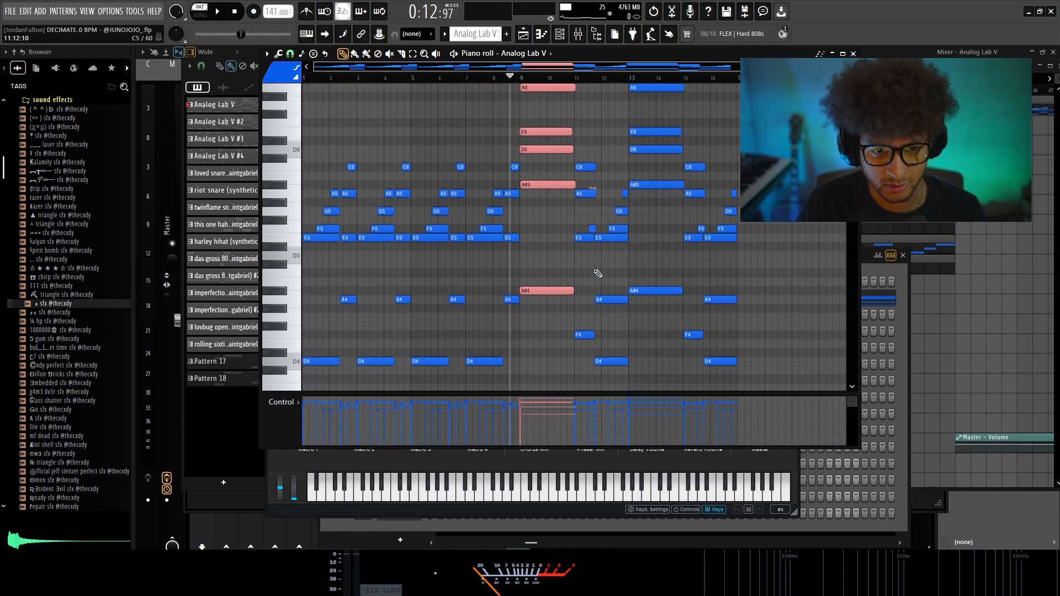
click(522, 85)
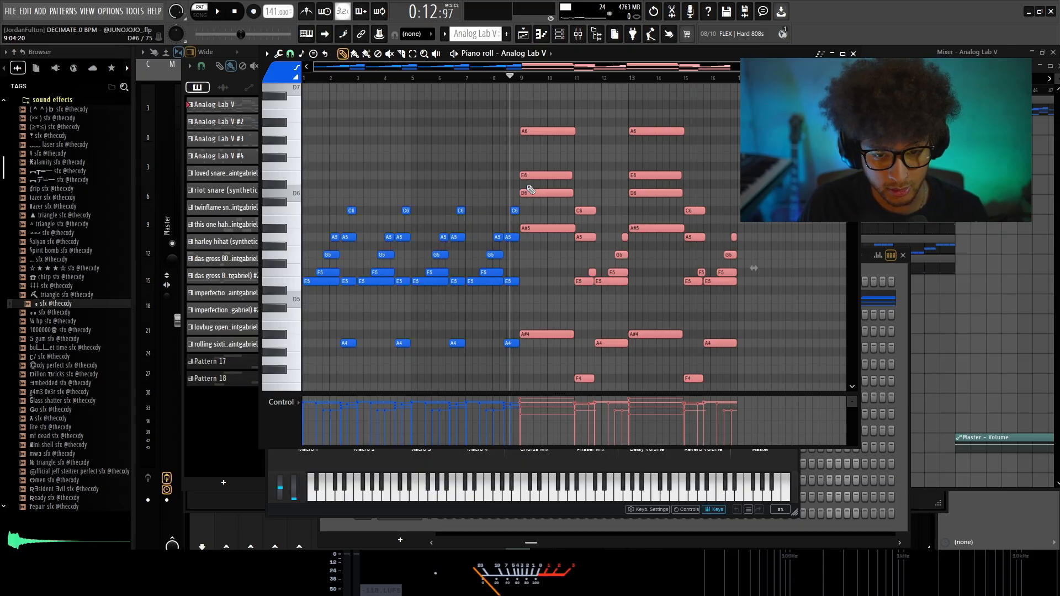
drag(551, 146, 568, 395)
scroll(544, 257, up, 3)
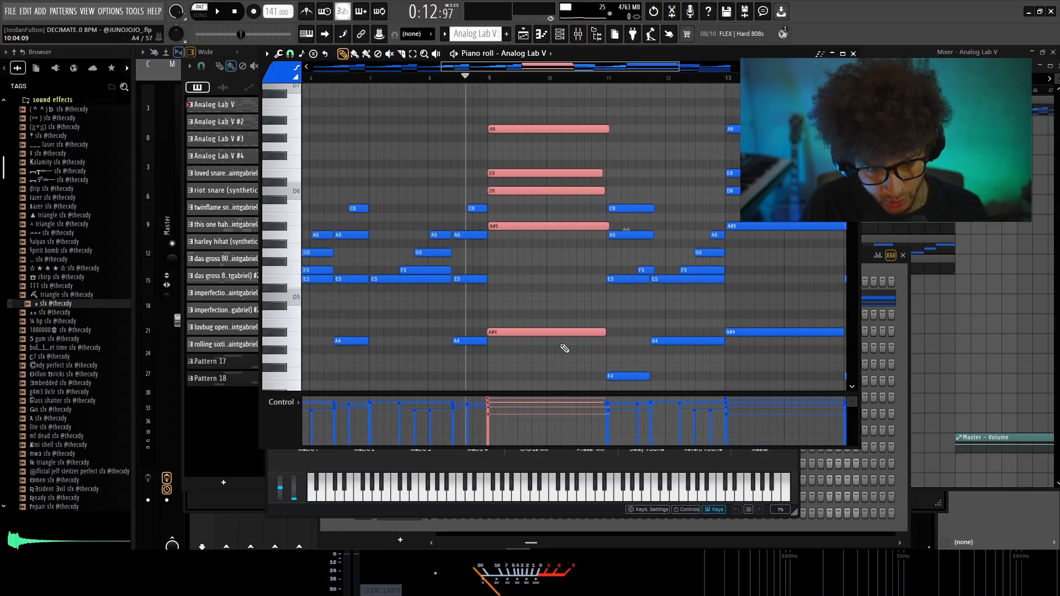
scroll(574, 239, up, 1)
Highlight the bar 11 chord of F4, E5, A5 and C6, and single out its E5 note.
drag(540, 165, 540, 334)
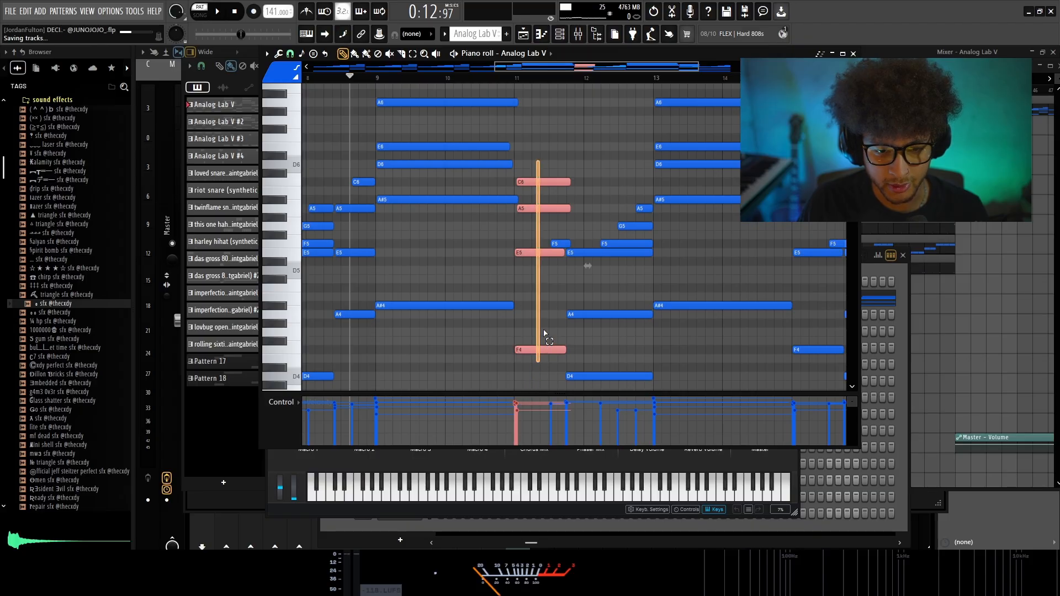
scroll(544, 309, down, 1)
scroll(551, 237, up, 1)
ctrl+click(543, 254)
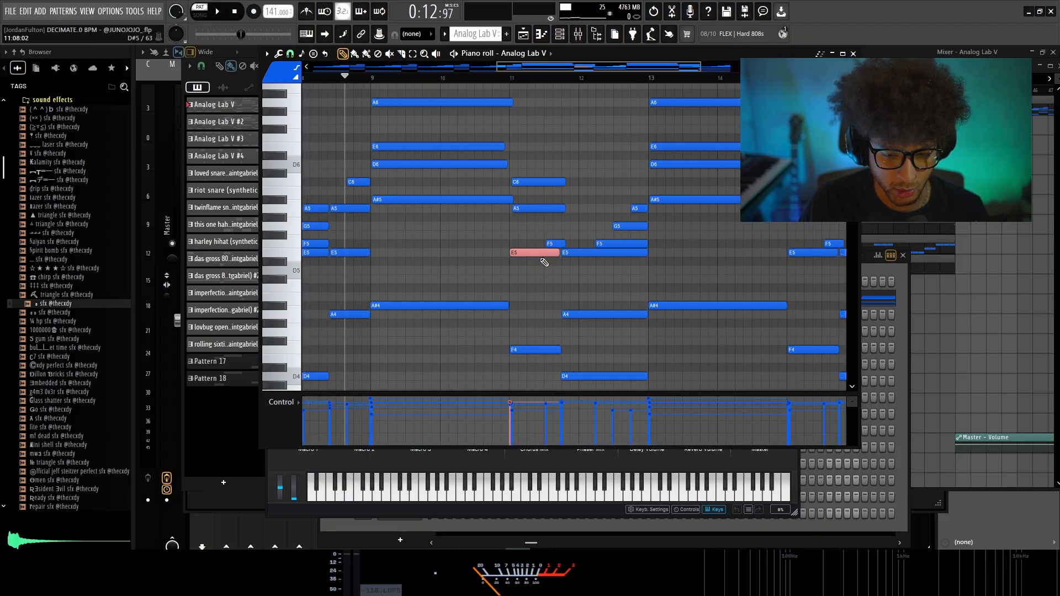
Highlight the notes of the chord leading into bar 13: D4, A4, E5, F5 and G5.
scroll(562, 318, down, 1)
scroll(596, 276, up, 1)
scroll(624, 243, up, 1)
drag(607, 171, 617, 380)
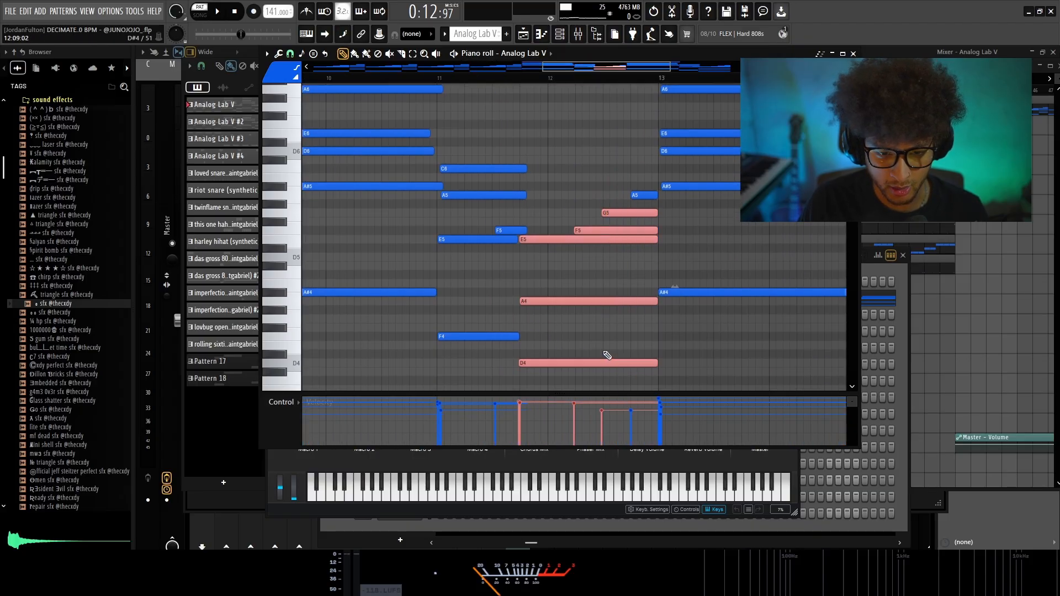
scroll(607, 355, down, 2)
scroll(760, 358, down, 1)
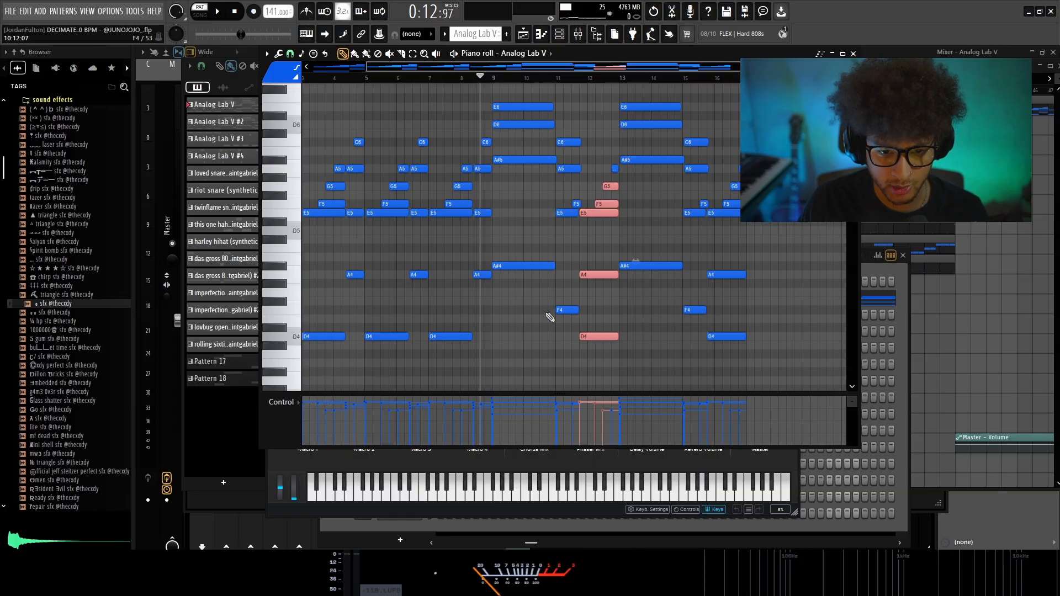
drag(547, 314, 535, 82)
drag(566, 157, 567, 175)
drag(595, 228, 613, 410)
Open the Analog Lab V #2 instrument from the channel rack and show its Cloudy preset in the Blur sound bank.
key(F5)
click(571, 126)
click(560, 34)
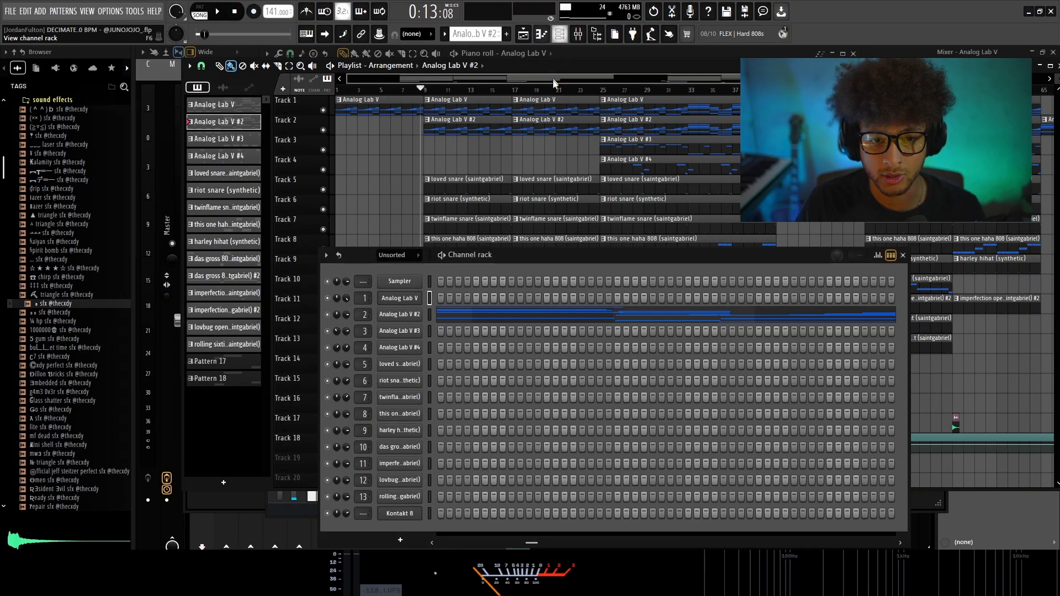
click(396, 313)
click(223, 216)
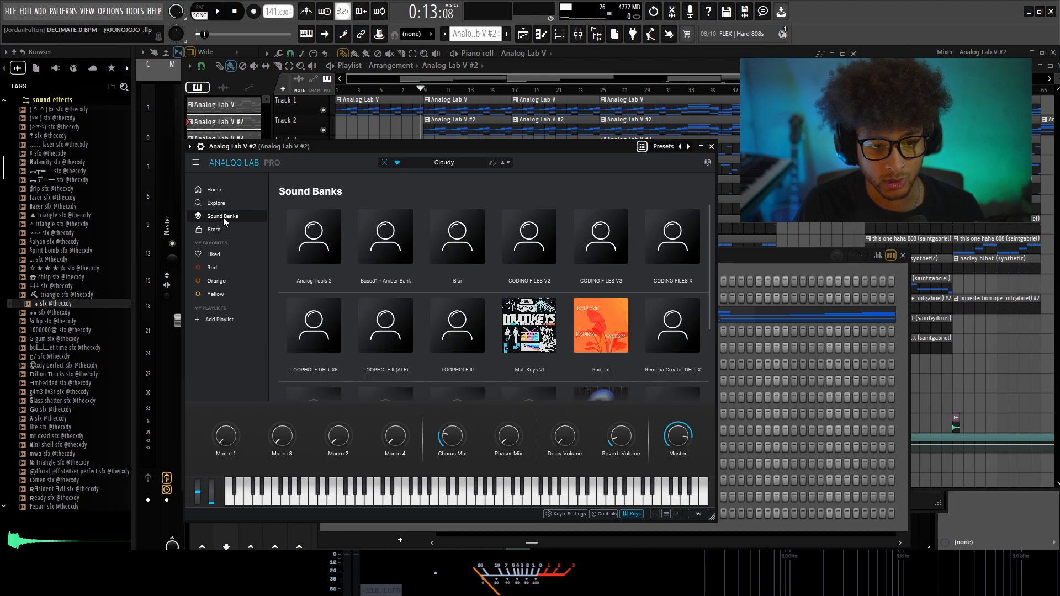
click(457, 238)
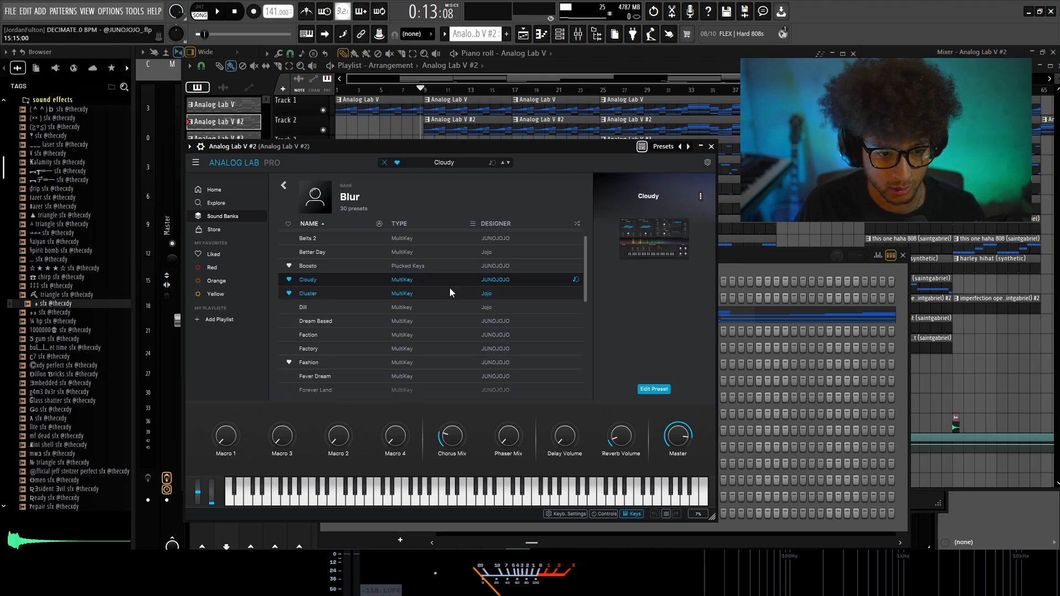
drag(602, 149, 685, 145)
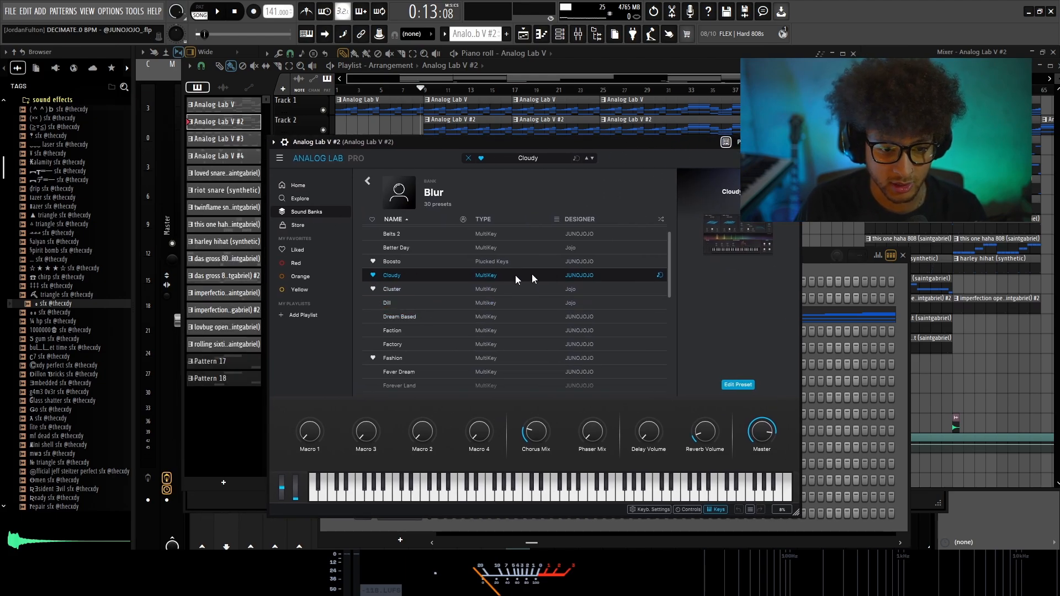
Open the Analog Lab V #2 notes in the piano roll and switch playback to pattern mode.
click(815, 257)
click(460, 316)
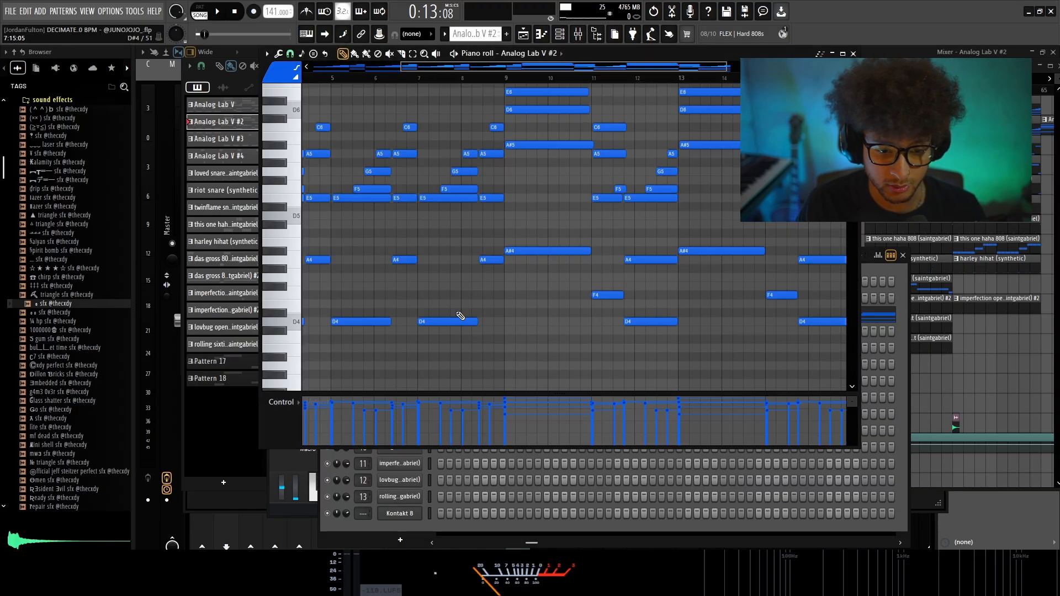
ctrl+right_click(470, 258)
key(l)
Show the mixer and inspect the effect slots of the Analog Lab V #2 track and the sfx track on insert 14.
key(F6)
click(470, 315)
key(F9)
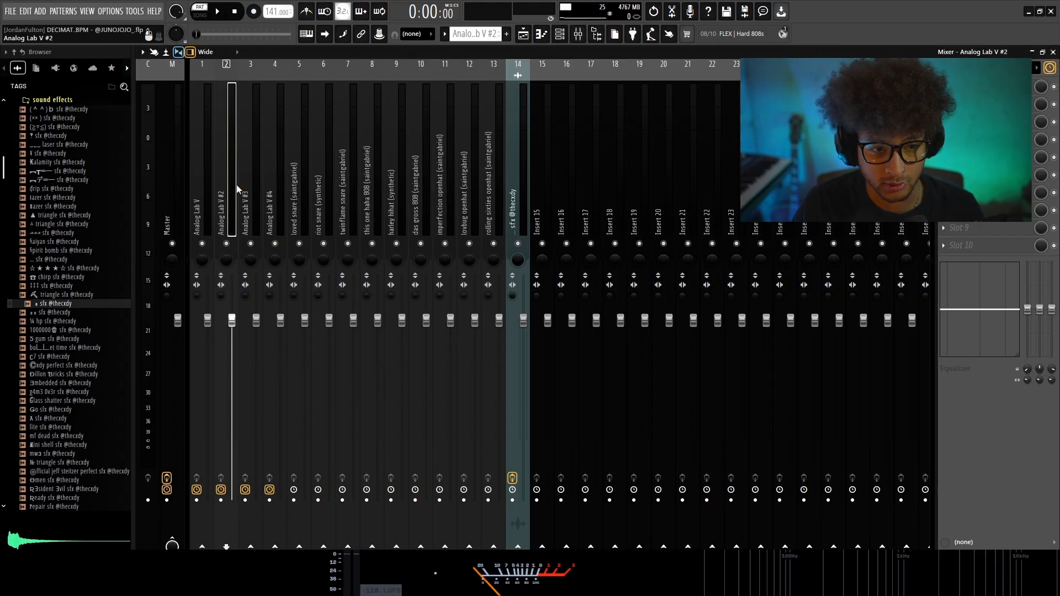
drag(271, 198, 518, 212)
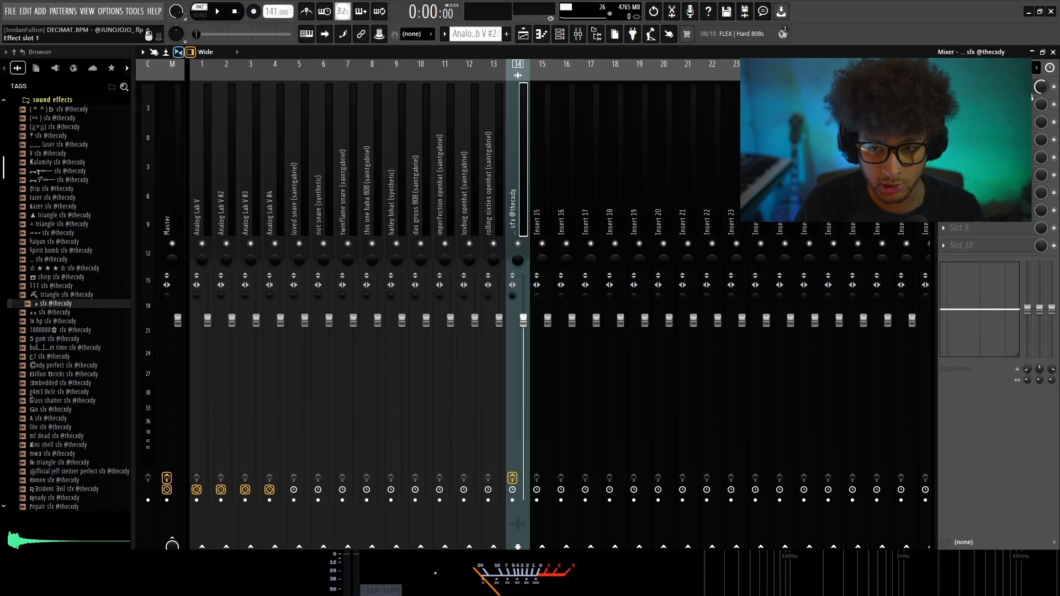
Return to the Analog Lab V #2 piano roll and play back its pattern.
key(F5)
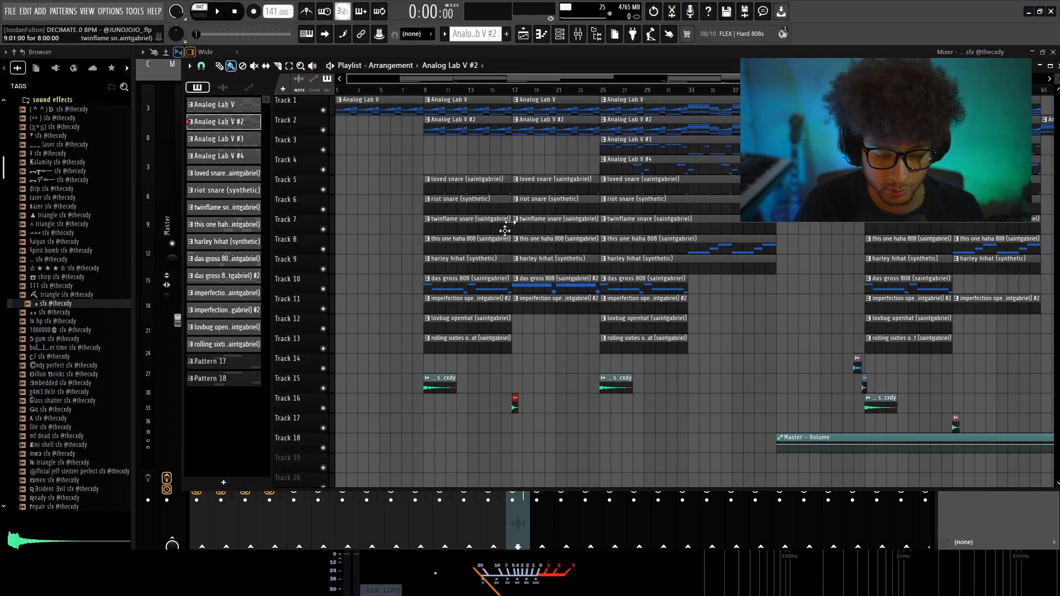
click(568, 37)
key(F7)
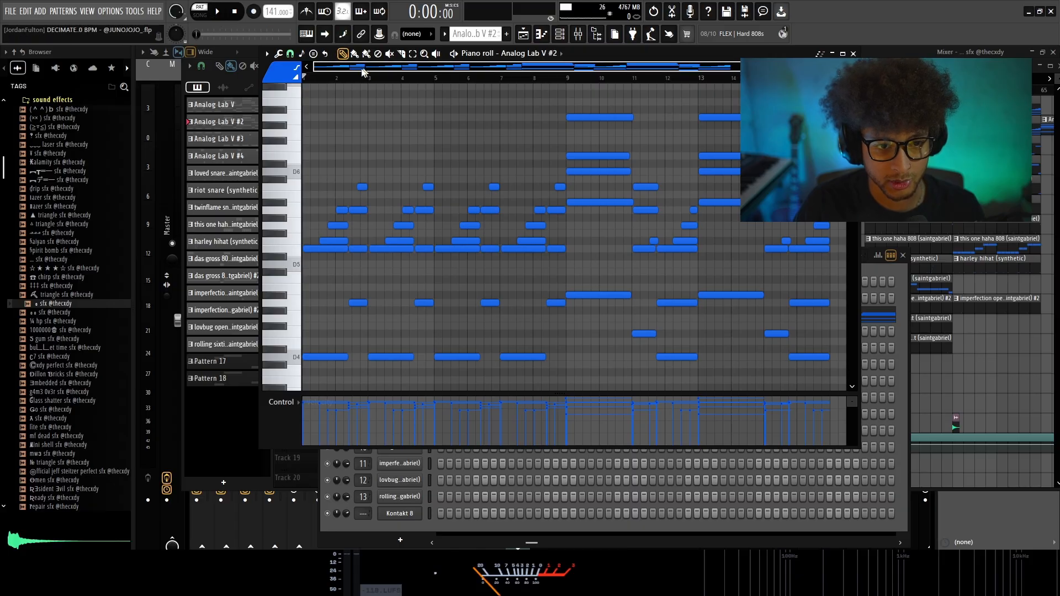
scroll(388, 175, down, 1)
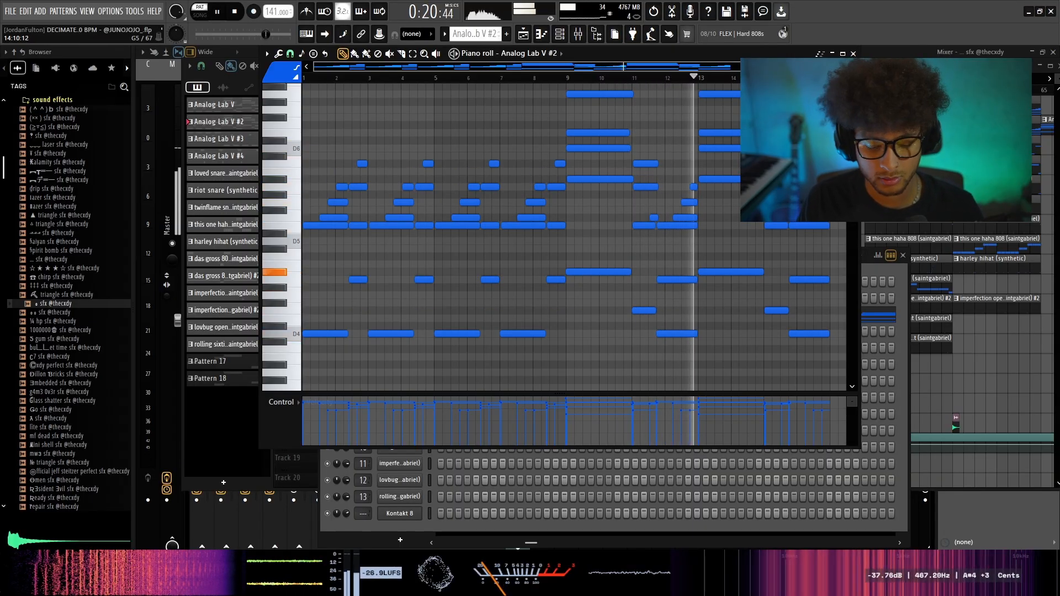
key(space)
Open the das gross 808 pattern from the playlist in the piano roll and listen to its bass line.
key(F5)
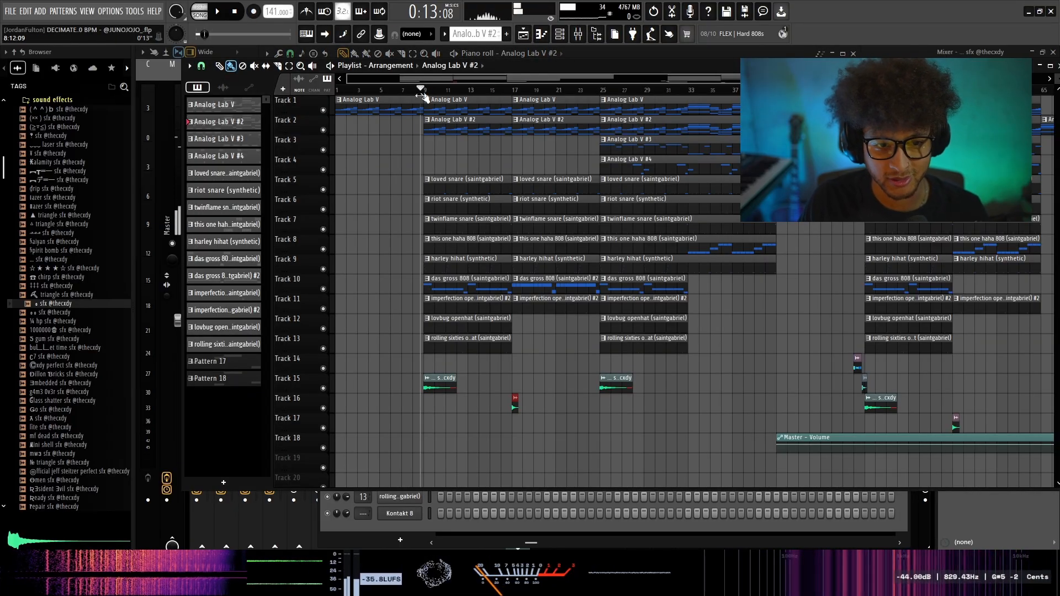
double_click(601, 278)
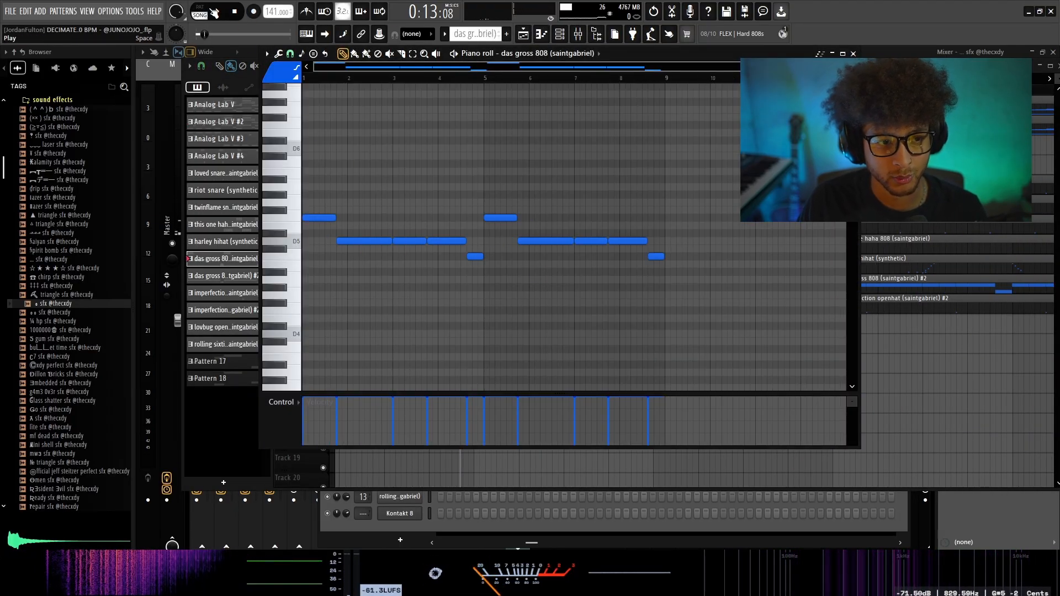
right_click(526, 164)
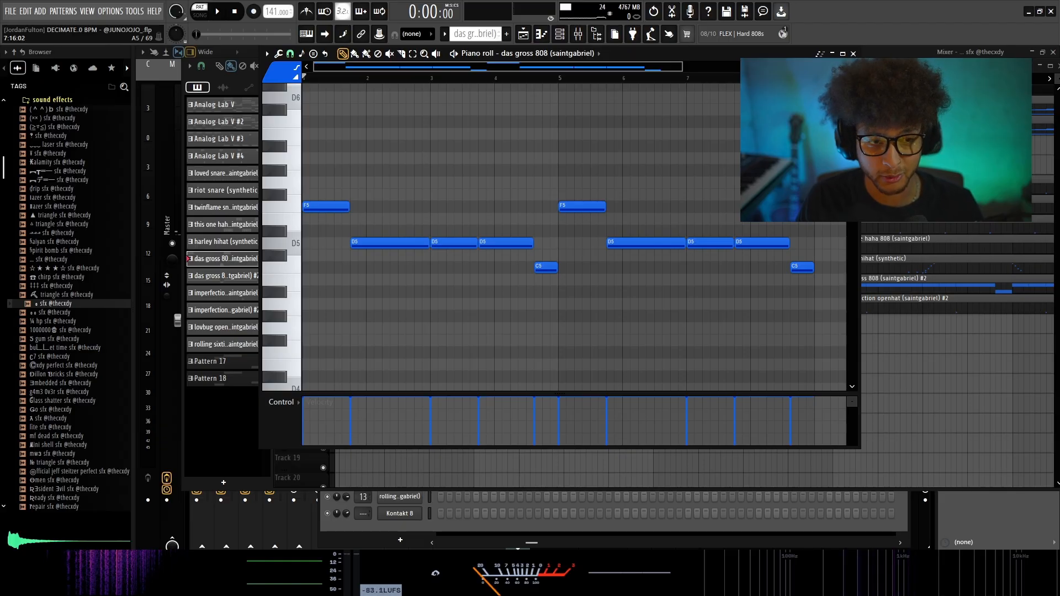
key(space)
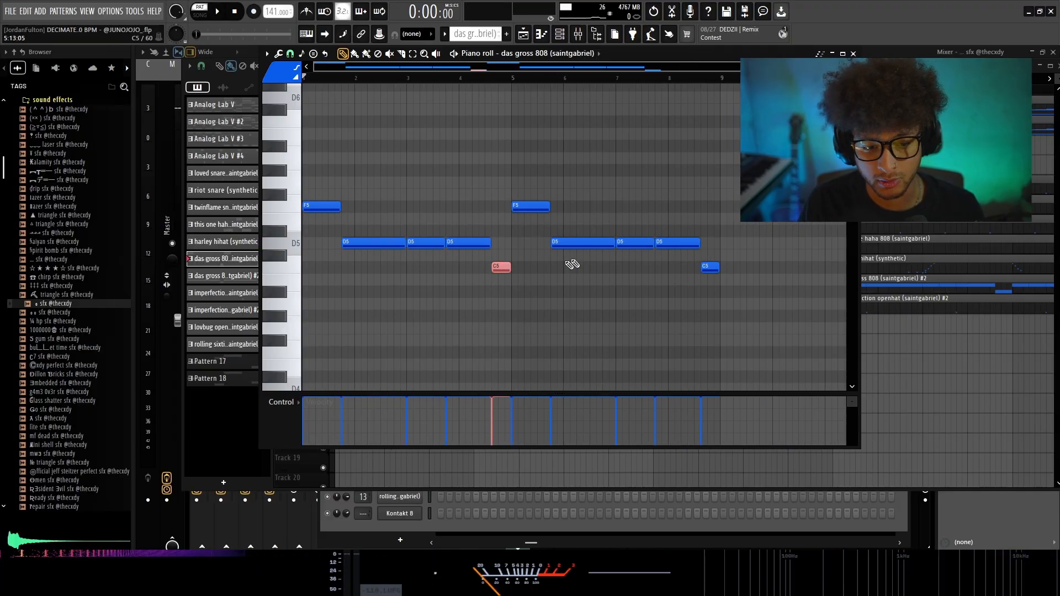
Open the das gross 808 #2 pattern in the piano roll and view its notes from the first bar.
key(F7)
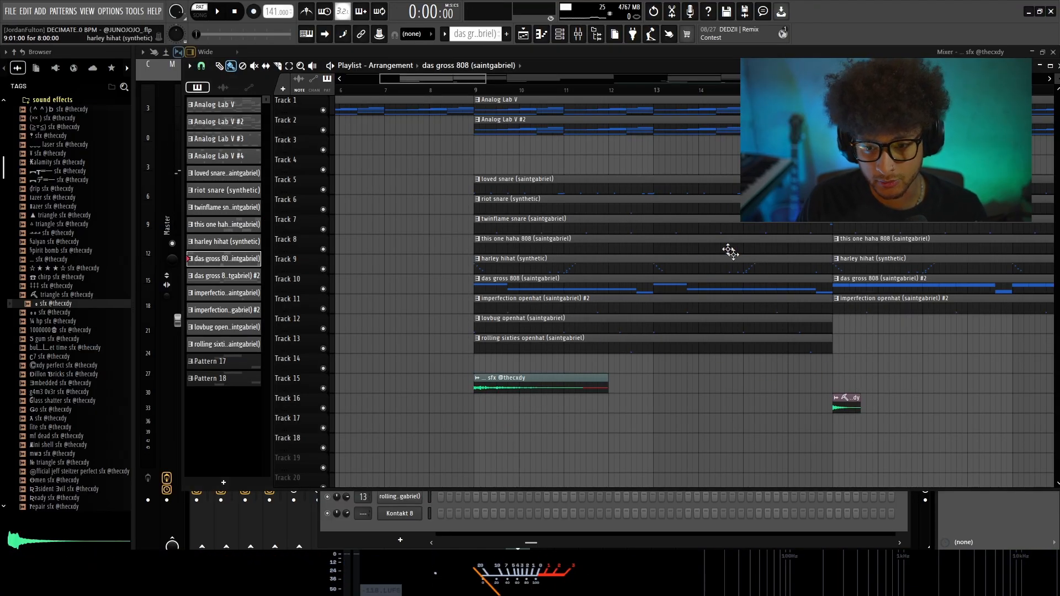
double_click(251, 275)
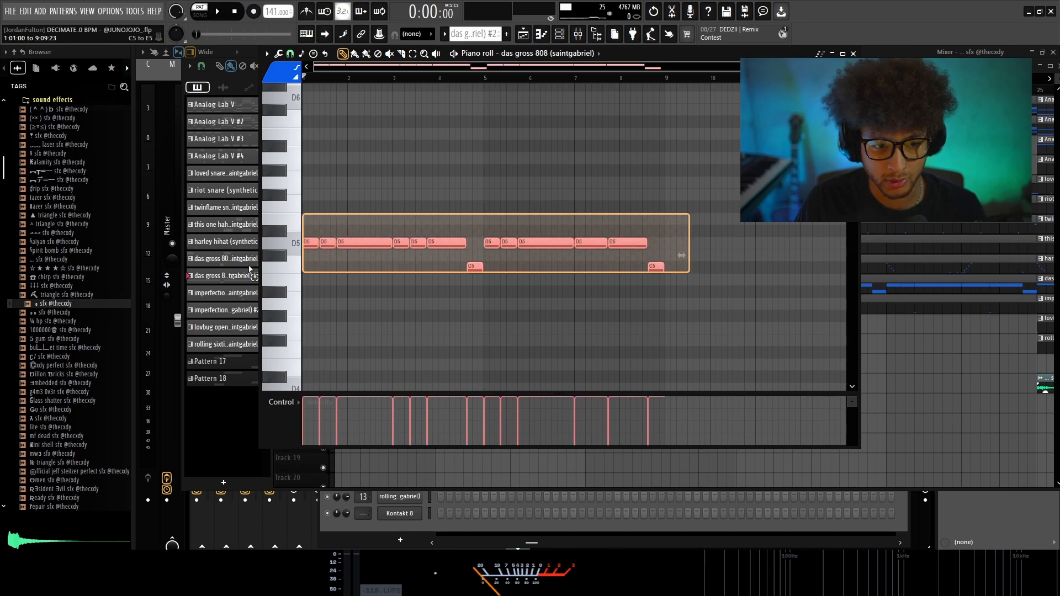
click(521, 34)
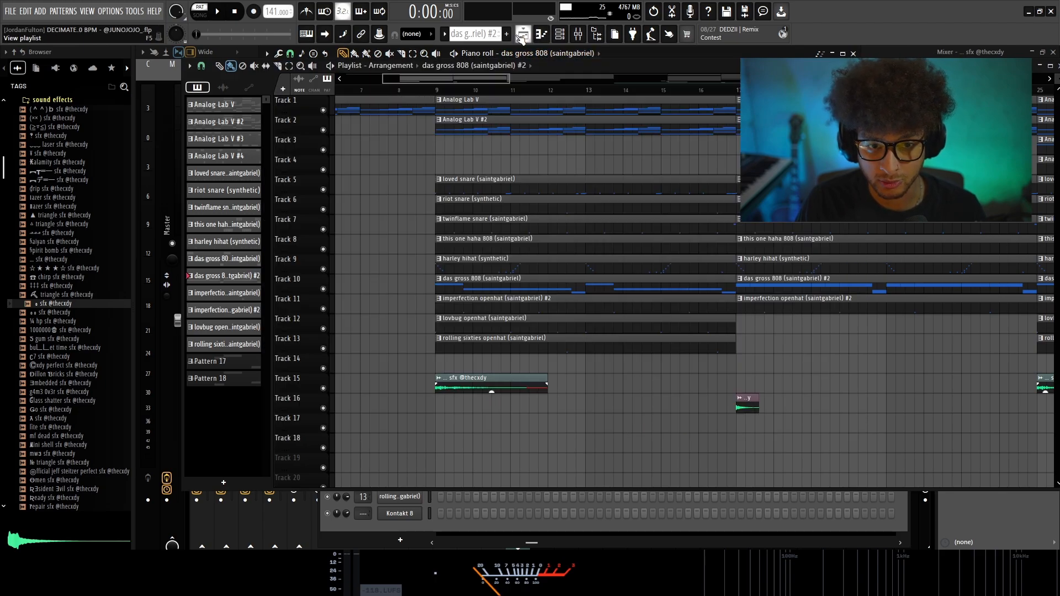
double_click(834, 287)
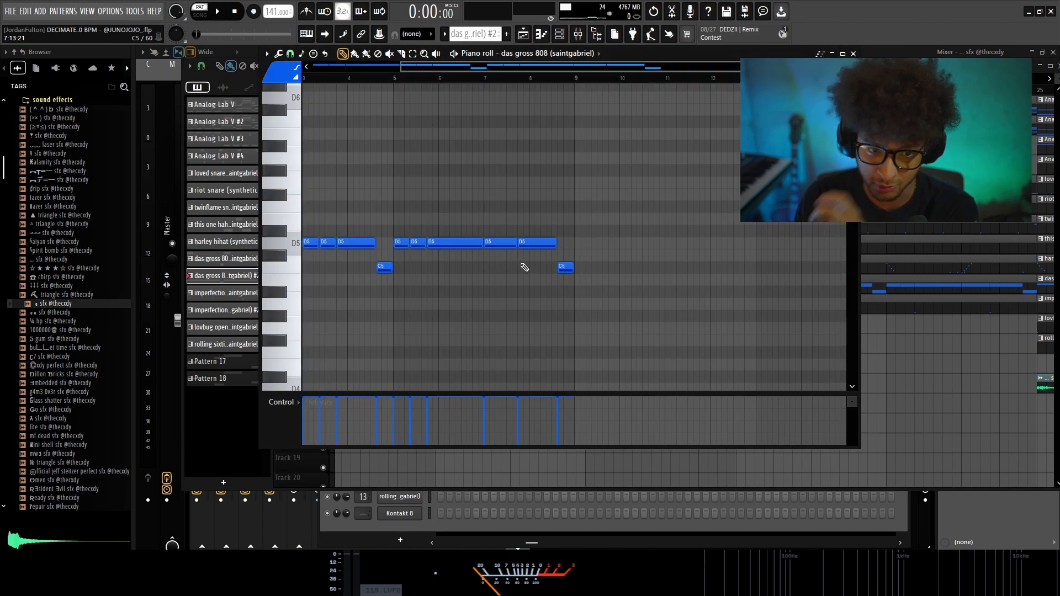
drag(407, 67, 309, 62)
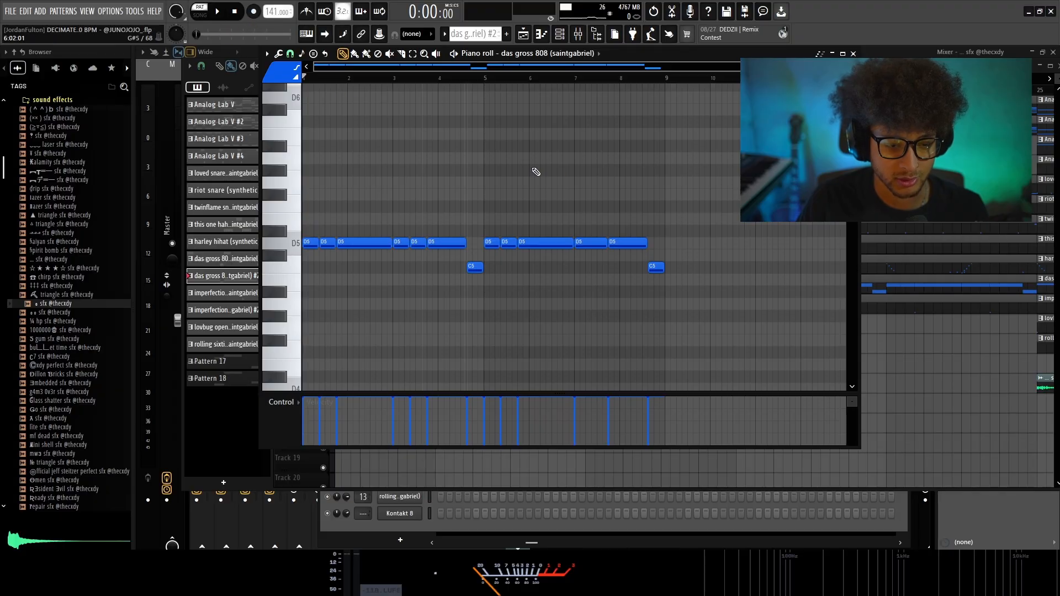
Highlight the opening three D5 notes of das gross 808 #2, clear the selection and play the pattern.
drag(366, 260, 262, 264)
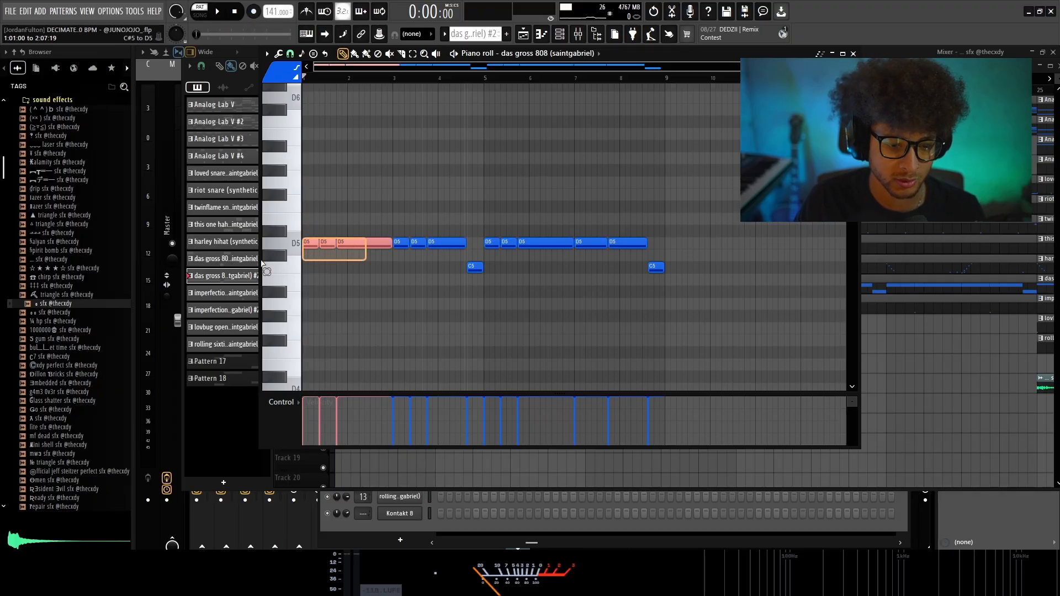
drag(391, 227, 302, 259)
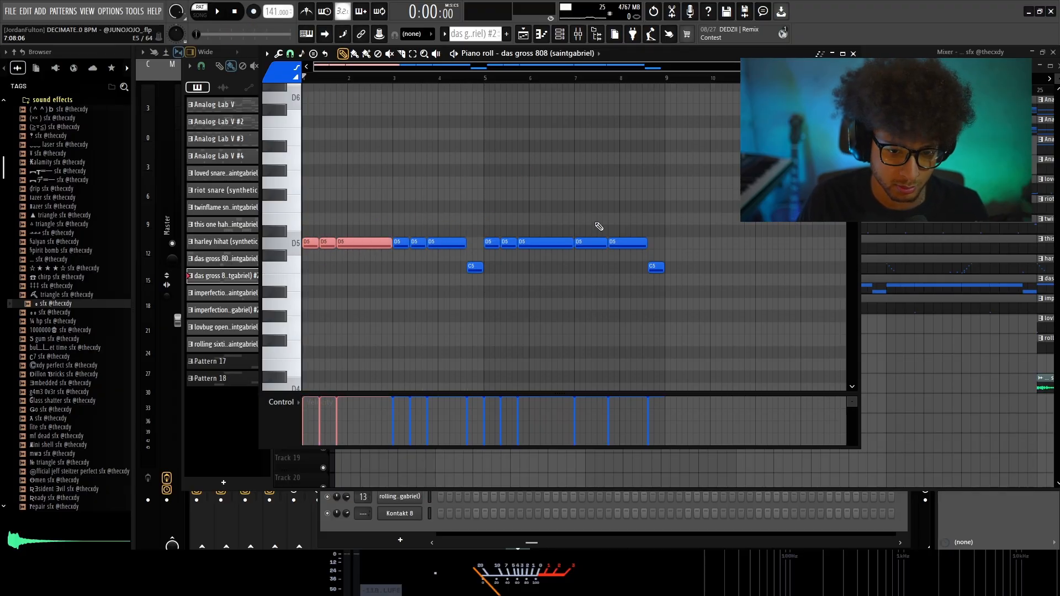
click(400, 252)
key(space)
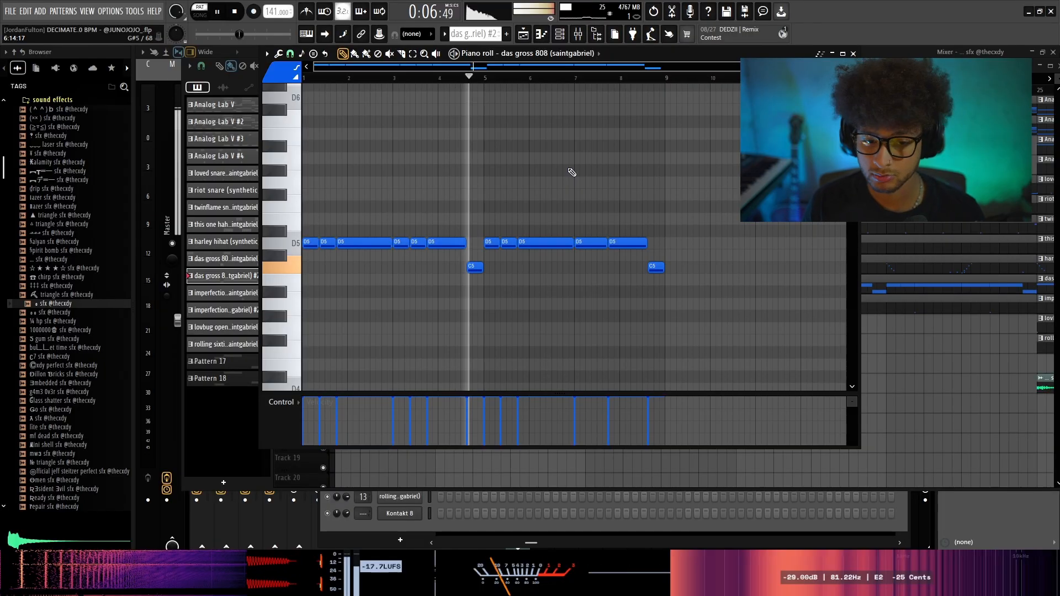
key(space)
Return to the playlist and select the this one haha 808 clip starting at bar 25 on track 8.
key(F5)
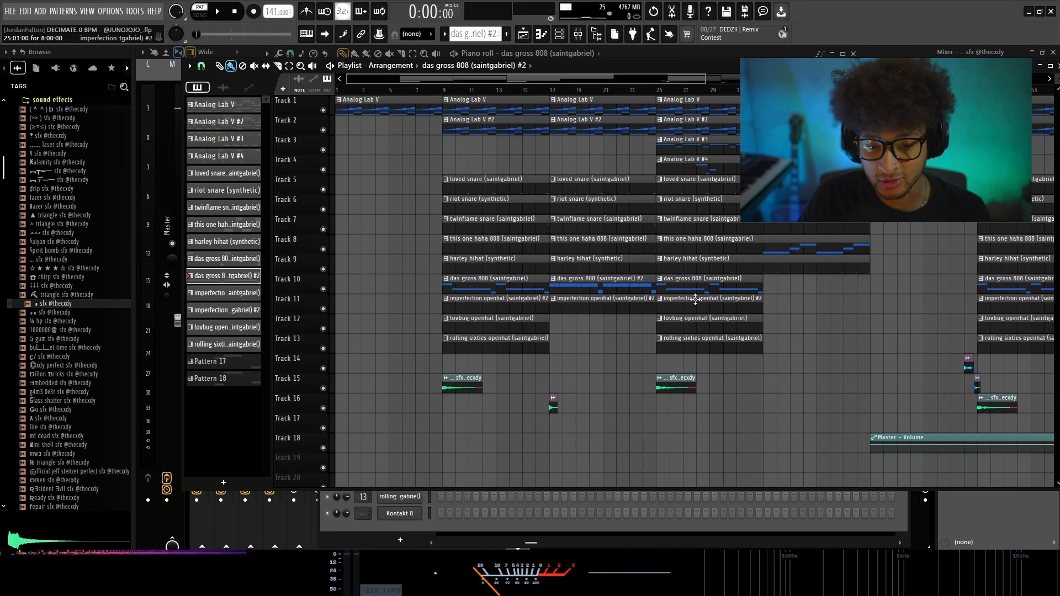
scroll(695, 298, up, 1)
ctrl+click(876, 252)
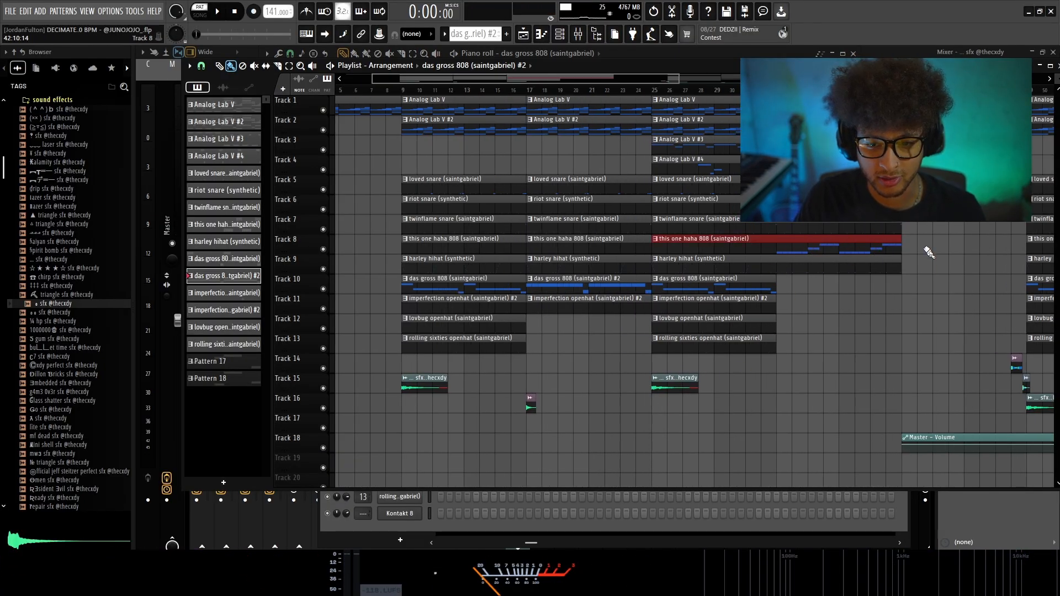
Open the loved snare pattern in the piano roll and play it back from the start.
double_click(458, 184)
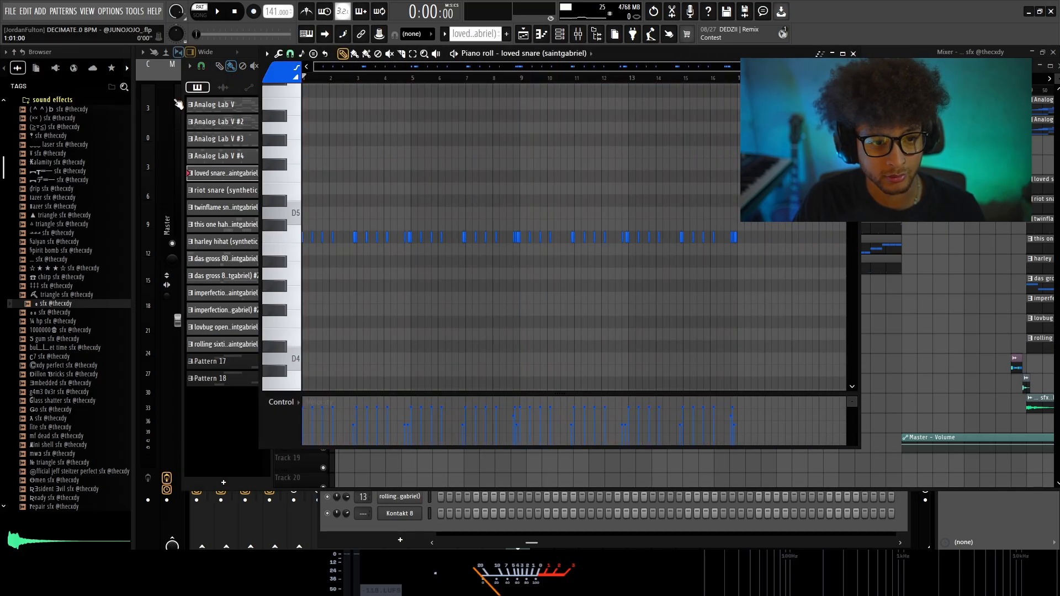
scroll(248, 210, up, 3)
scroll(374, 155, up, 1)
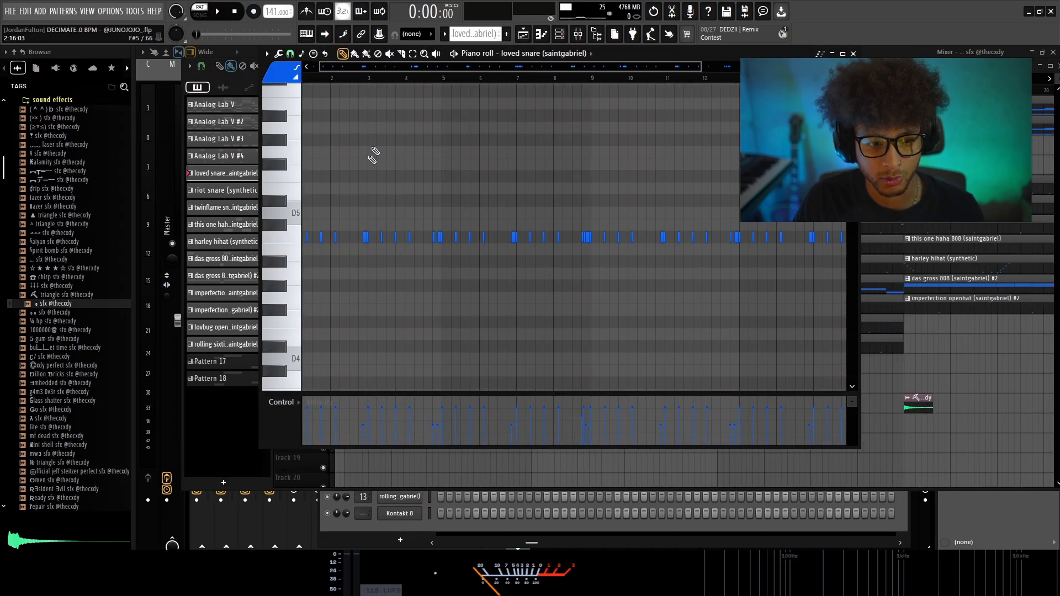
drag(378, 67, 362, 69)
key(space)
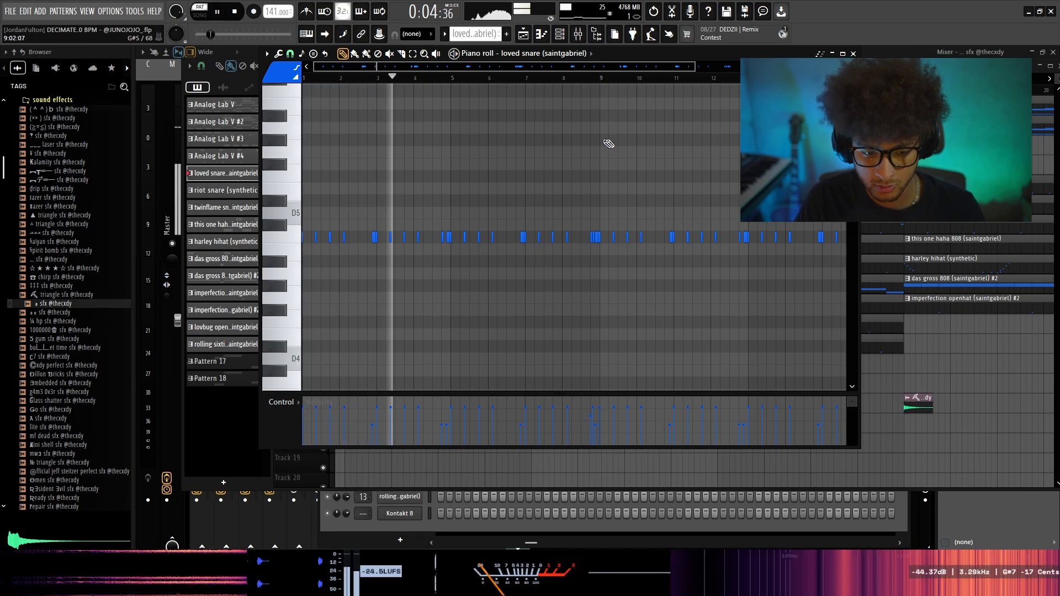
Return to the playlist, solo the riot snare track and open its clip to check the pattern.
key(F5)
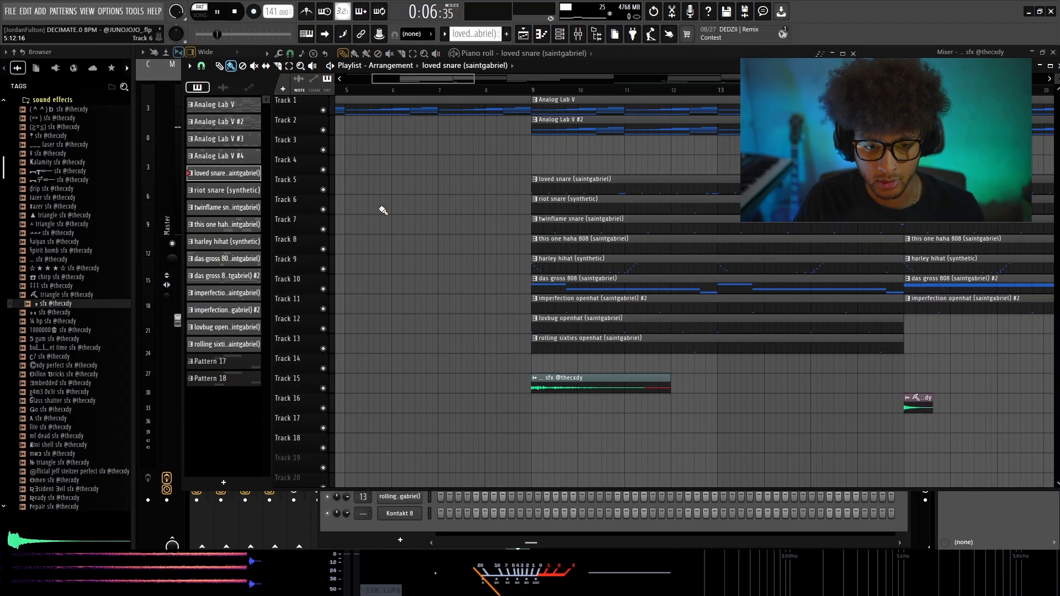
right_click(323, 210)
key(space)
double_click(662, 210)
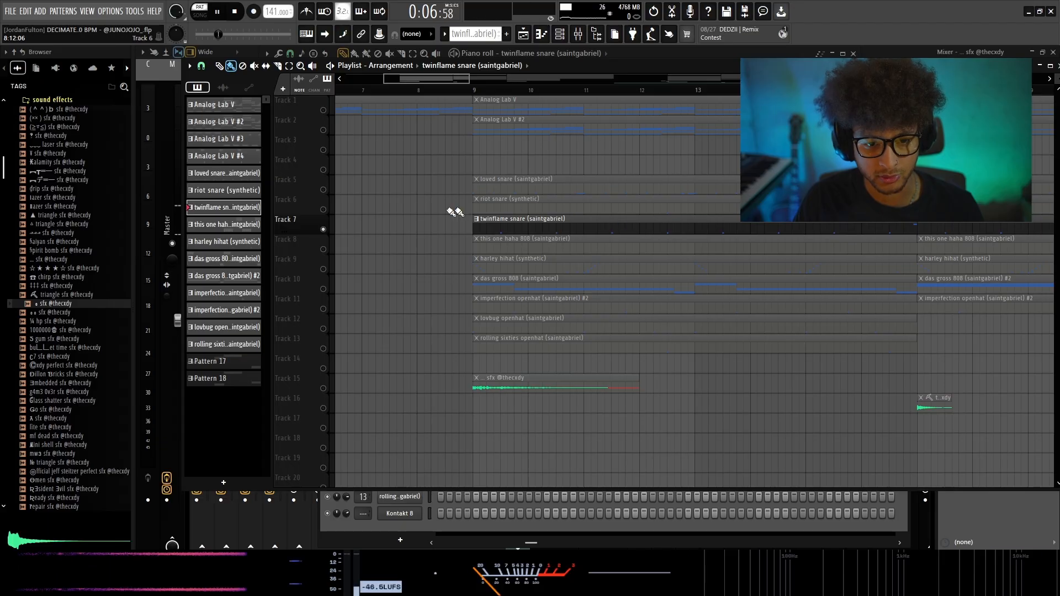
Play the song from bar 9 with only the loved, riot and twinflame snares and the das gross 808 audible.
click(323, 189)
click(465, 90)
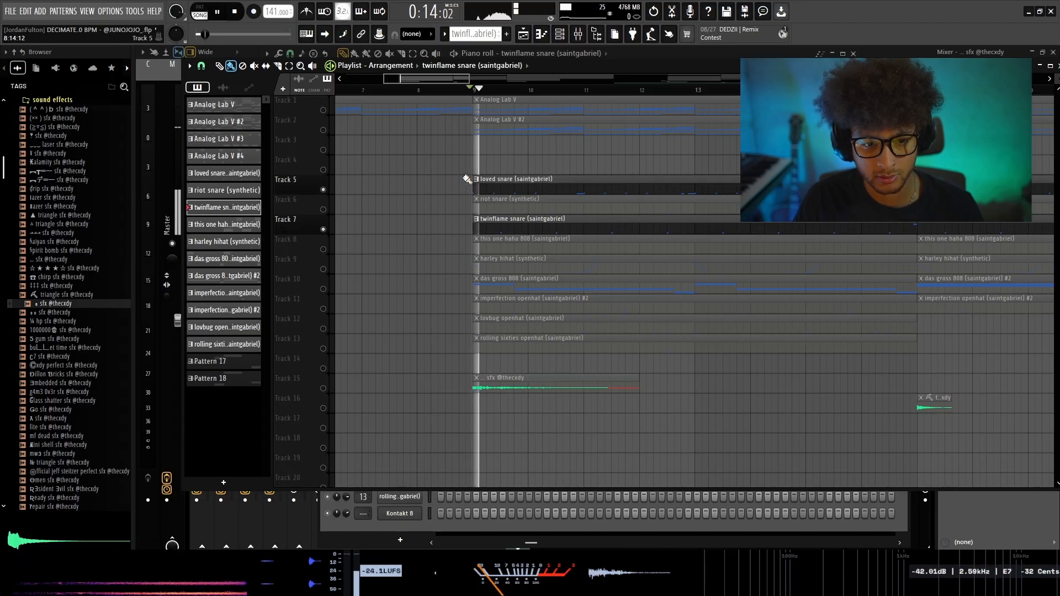
click(323, 209)
click(323, 289)
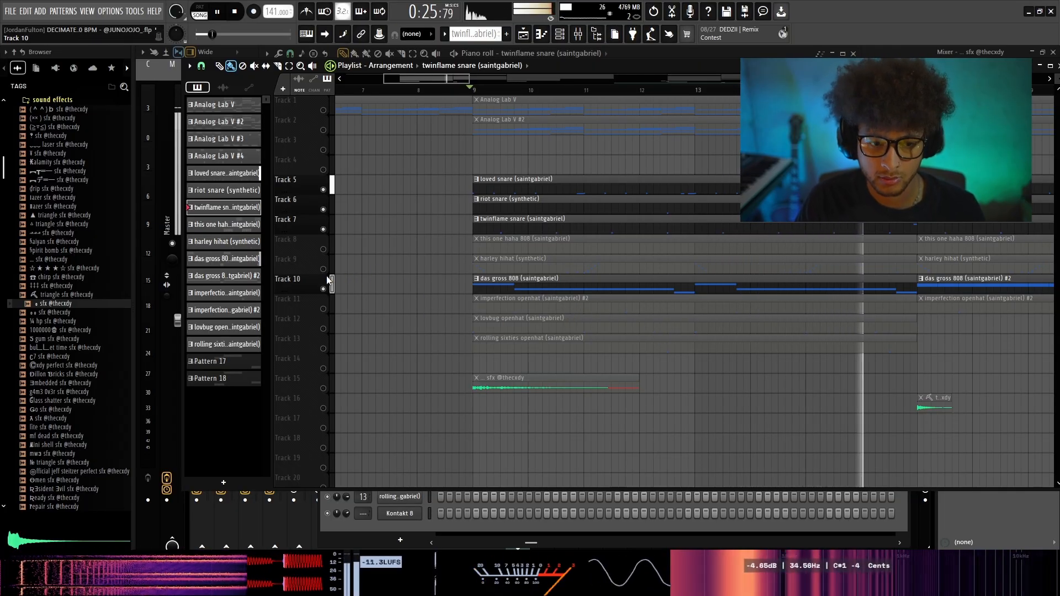
key(space)
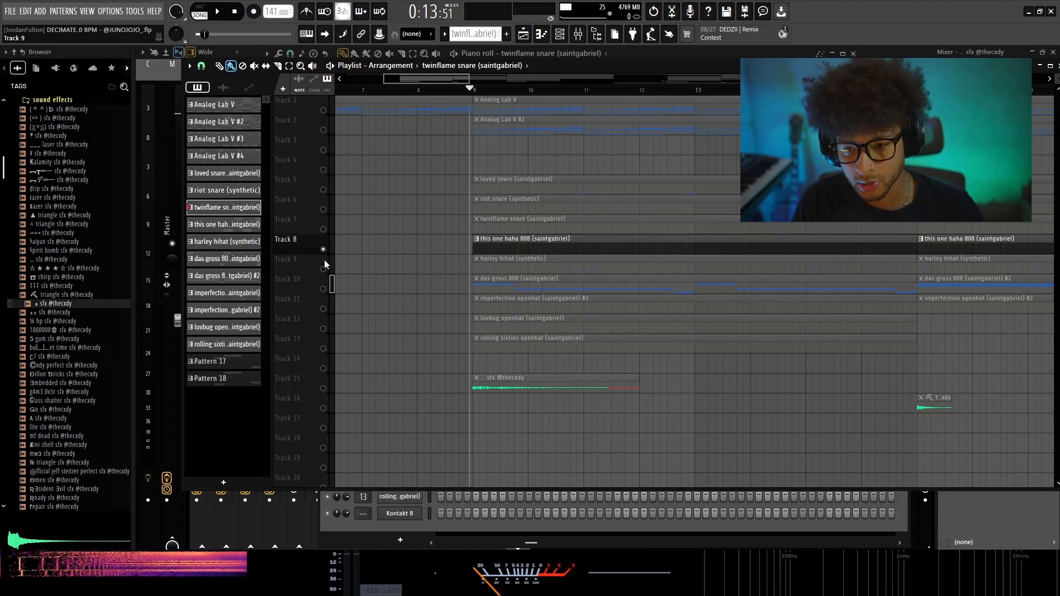
Check the this one haha 808 notes and delete the track 8 clip sections without notes before bar 33.
double_click(608, 252)
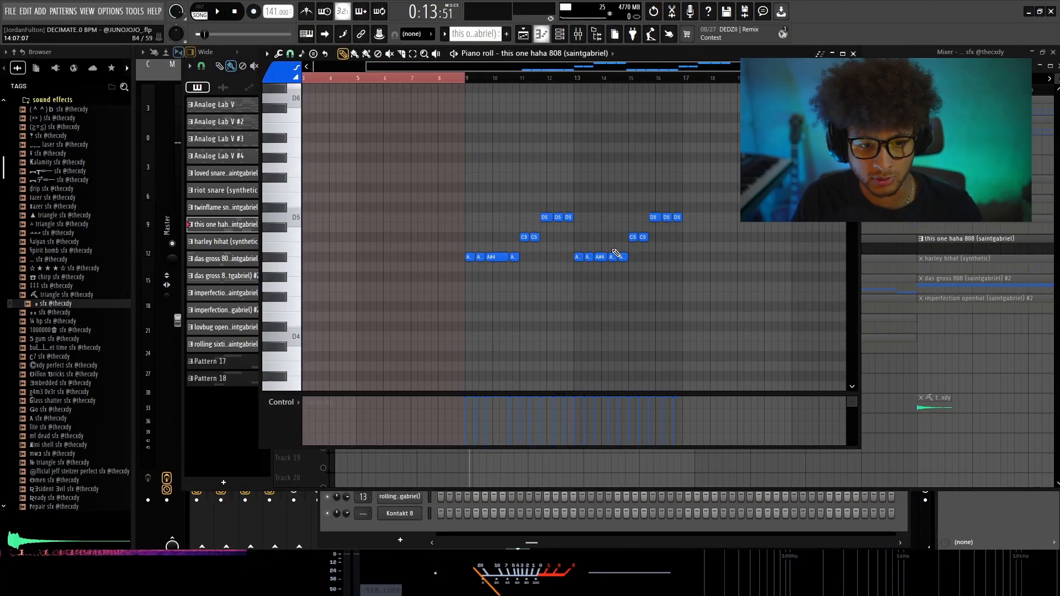
click(527, 34)
scroll(563, 287, down, 8)
right_click(518, 246)
right_click(635, 246)
scroll(519, 256, up, 2)
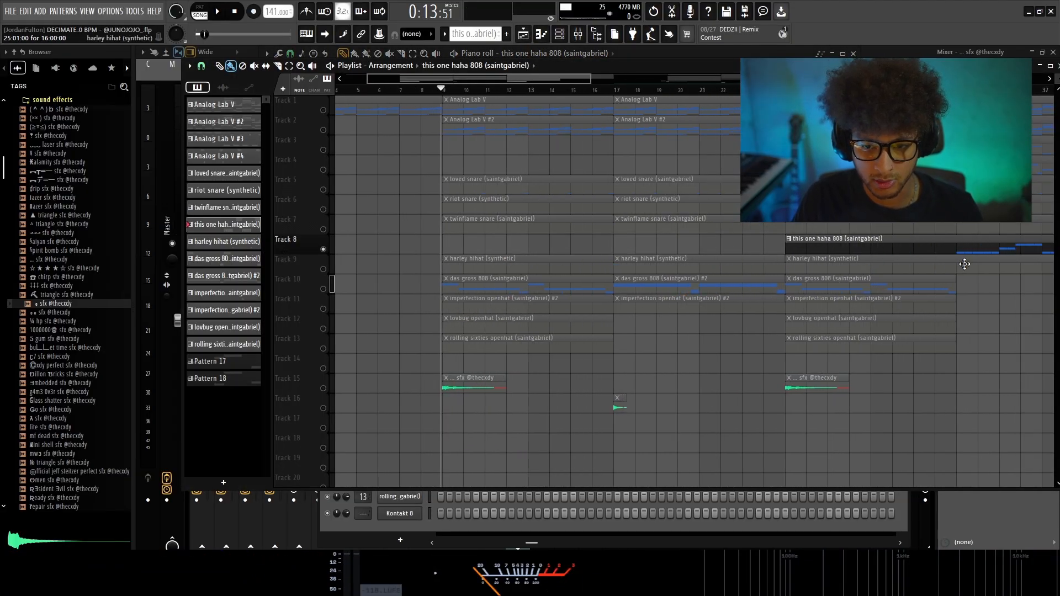
right_click(950, 247)
scroll(507, 275, up, 2)
Solo the harley hihat track, open its channel's notes in the piano roll and play the pattern.
right_click(323, 270)
double_click(438, 266)
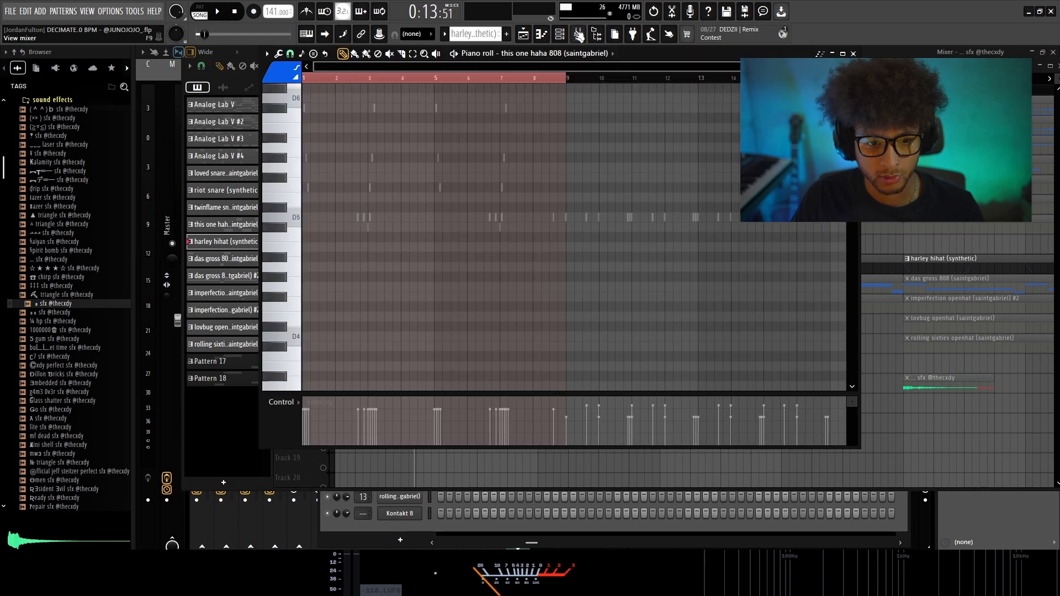
click(559, 35)
right_click(396, 432)
click(444, 402)
key(space)
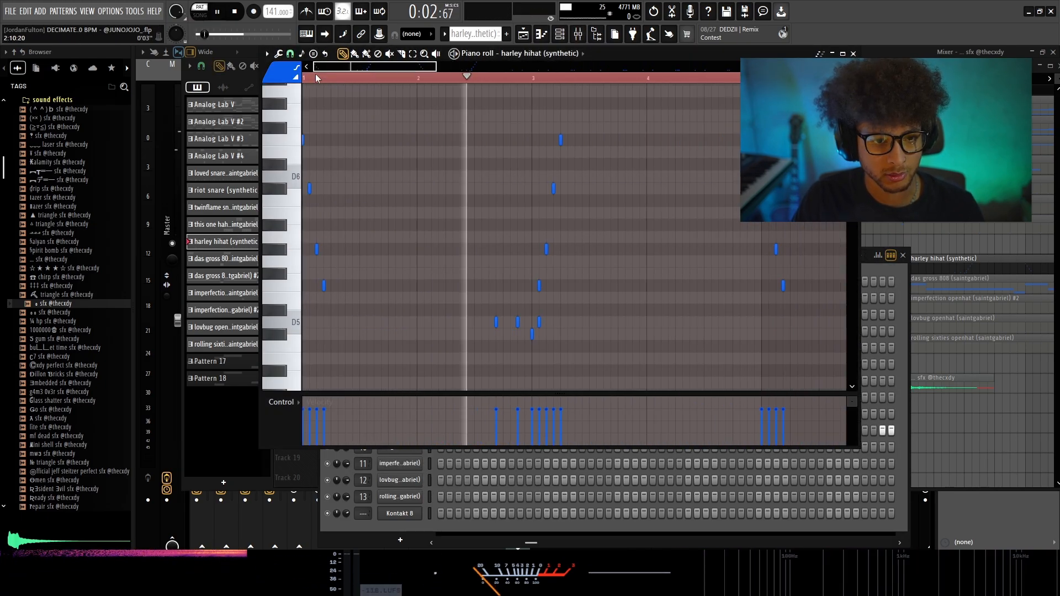
scroll(416, 144, up, 4)
key(space)
Isolate the imperfection openhat track and examine its channel's notes in the piano roll.
key(F5)
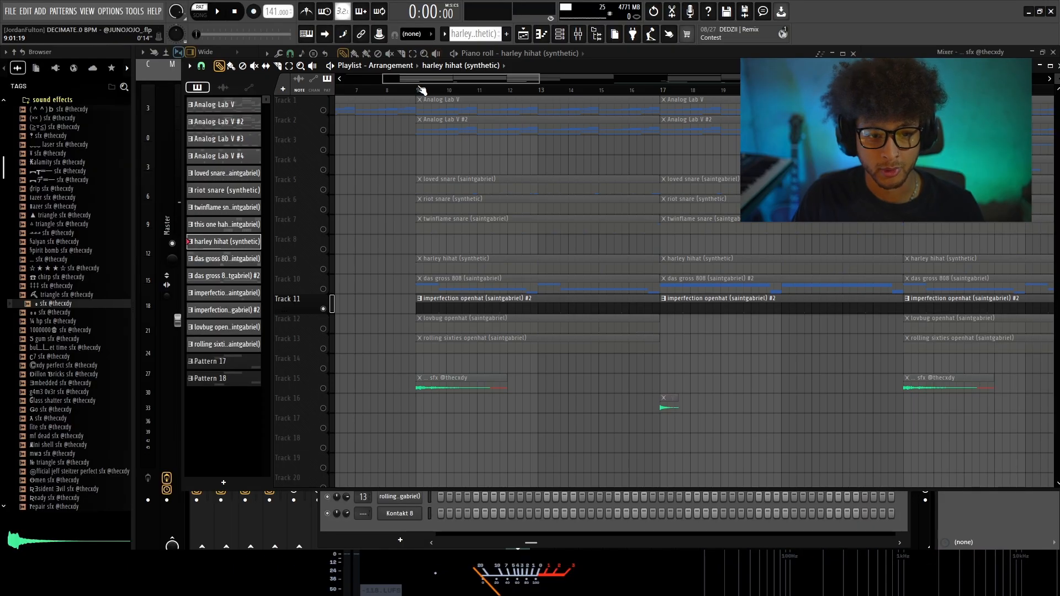
key(F7)
key(F6)
right_click(446, 385)
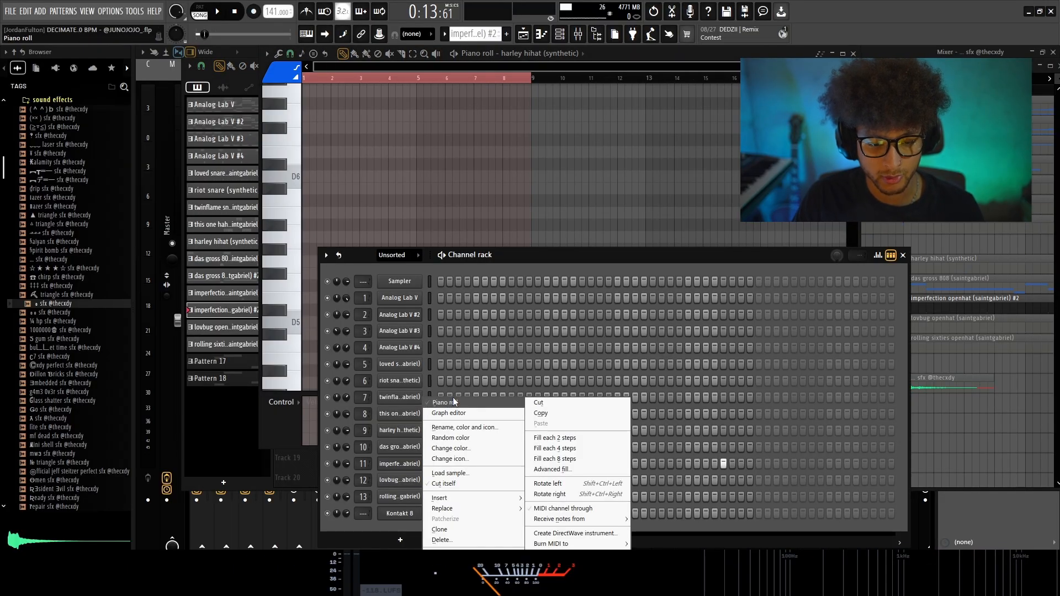
click(454, 406)
scroll(449, 280, down, 3)
scroll(362, 182, up, 3)
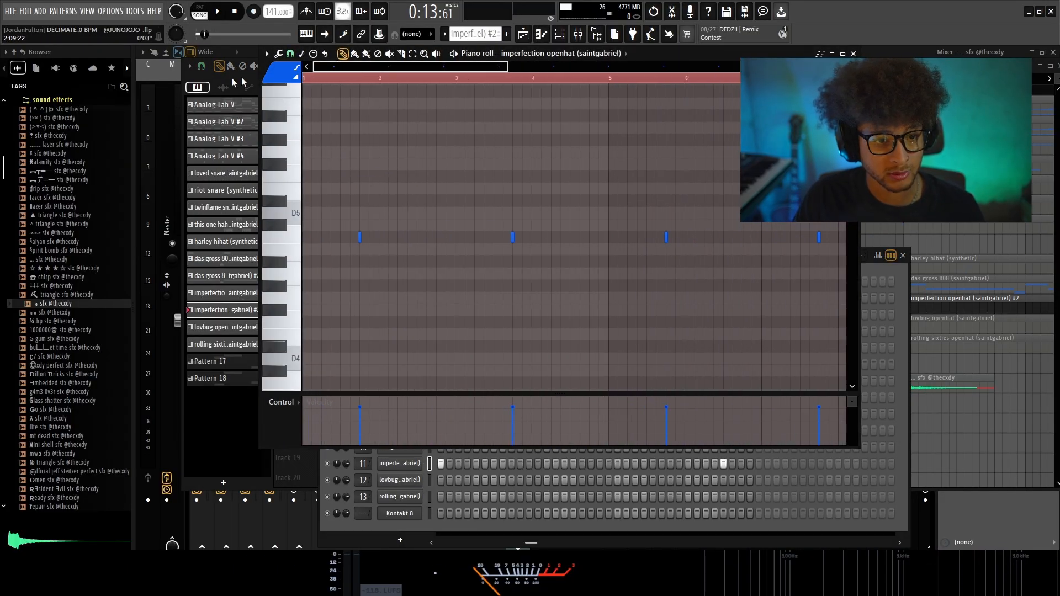
scroll(1034, 314, down, 2)
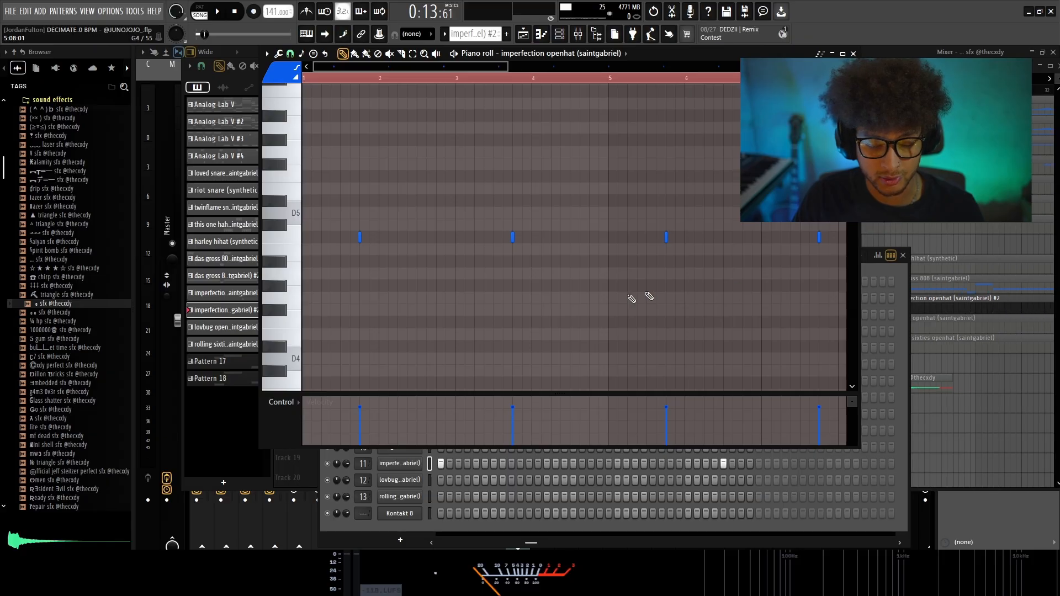
scroll(345, 180, down, 2)
key(space)
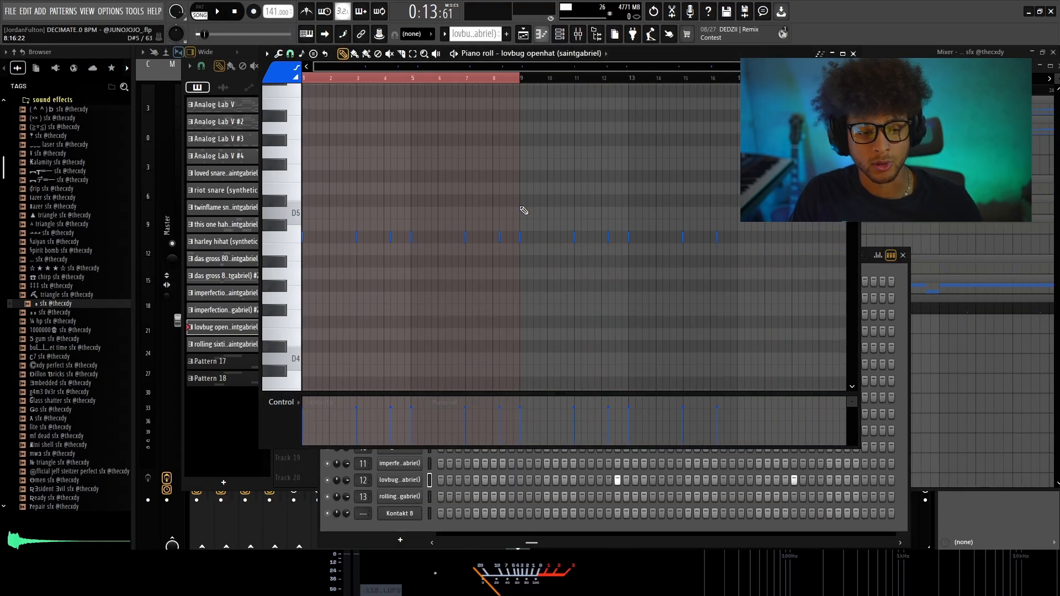
View the lovbug openhat notes from the first bar, switch playback to pattern mode and listen to them.
scroll(347, 158, up, 1)
drag(337, 67, 298, 89)
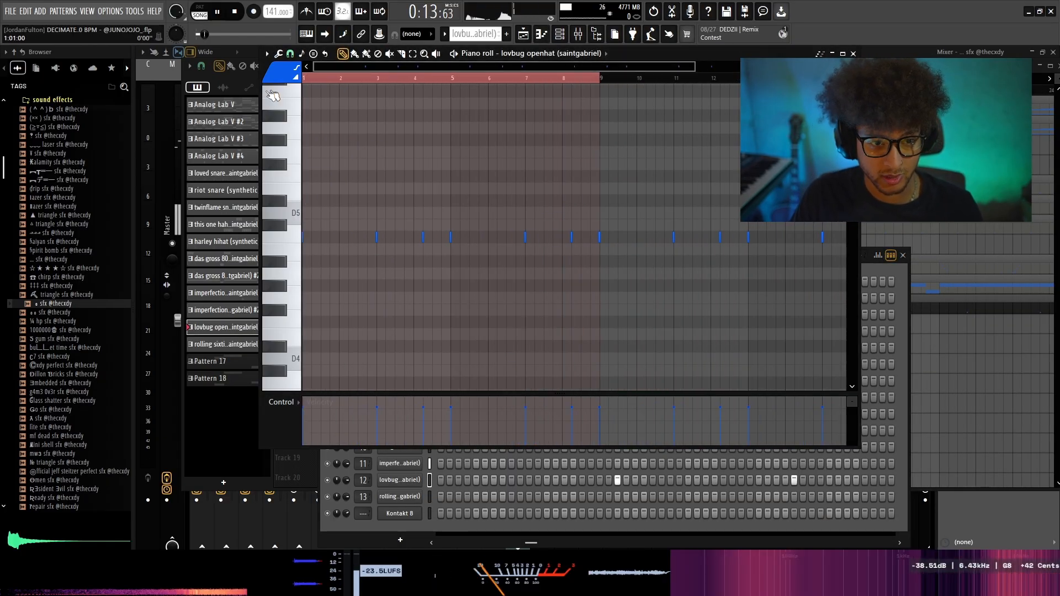
key(space)
key(l)
key(space)
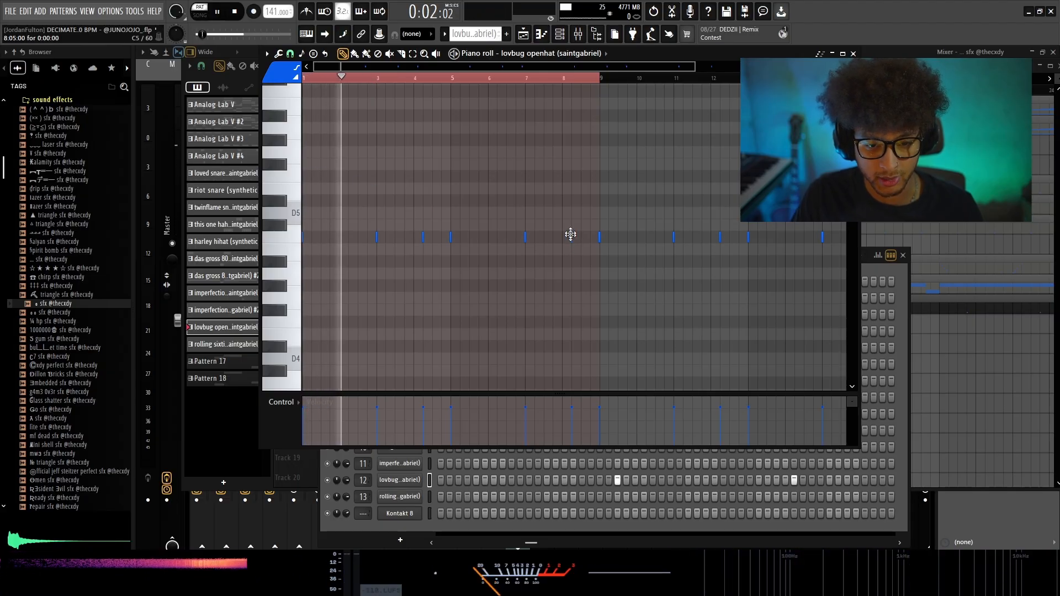
key(space)
Select the rolling sixties openhat pattern, open its channel's notes in the piano roll and play them.
key(F5)
click(604, 348)
key(F7)
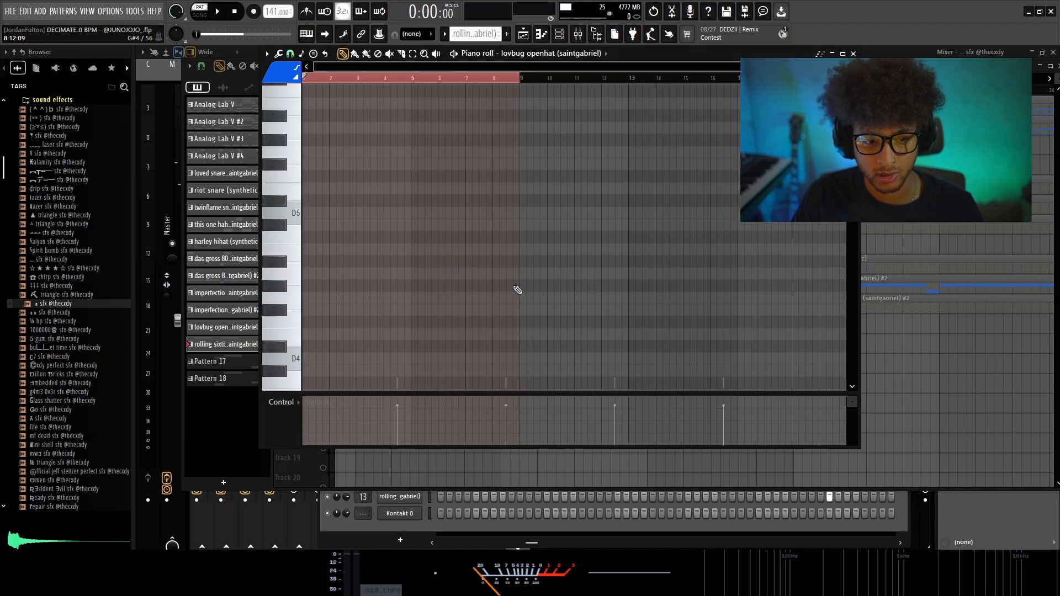
click(560, 34)
right_click(403, 497)
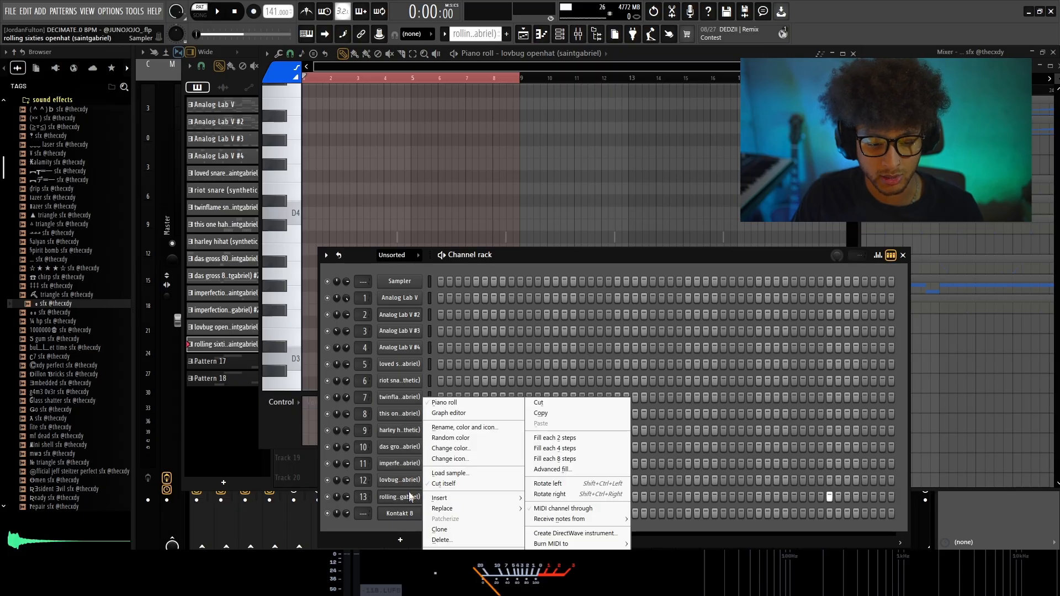
click(442, 405)
key(space)
scroll(383, 84, up, 3)
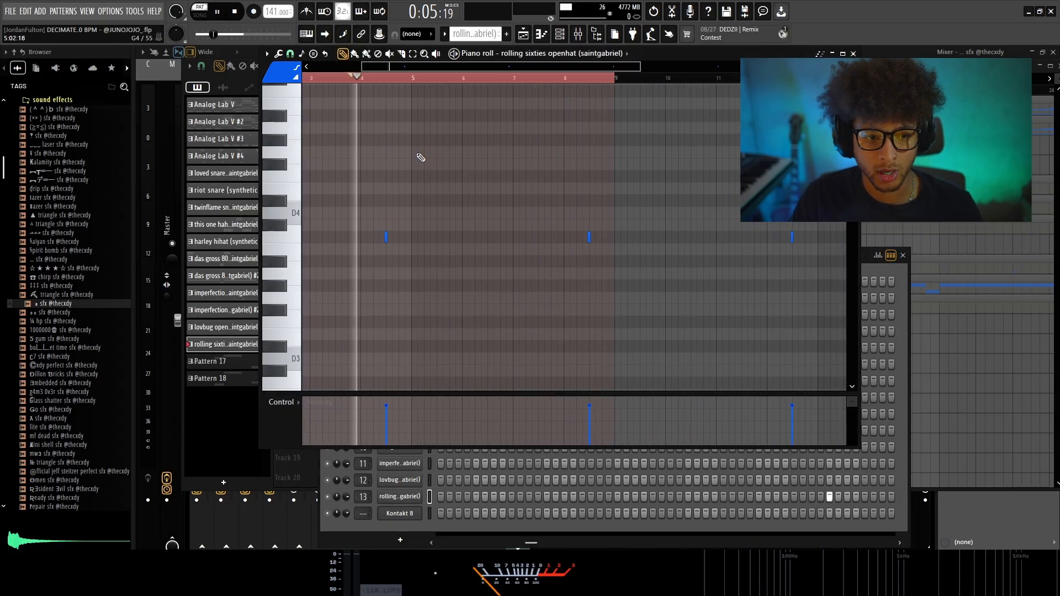
Return to the playlist, stop playback and make all tracks audible again.
click(523, 34)
scroll(560, 255, up, 2)
key(space)
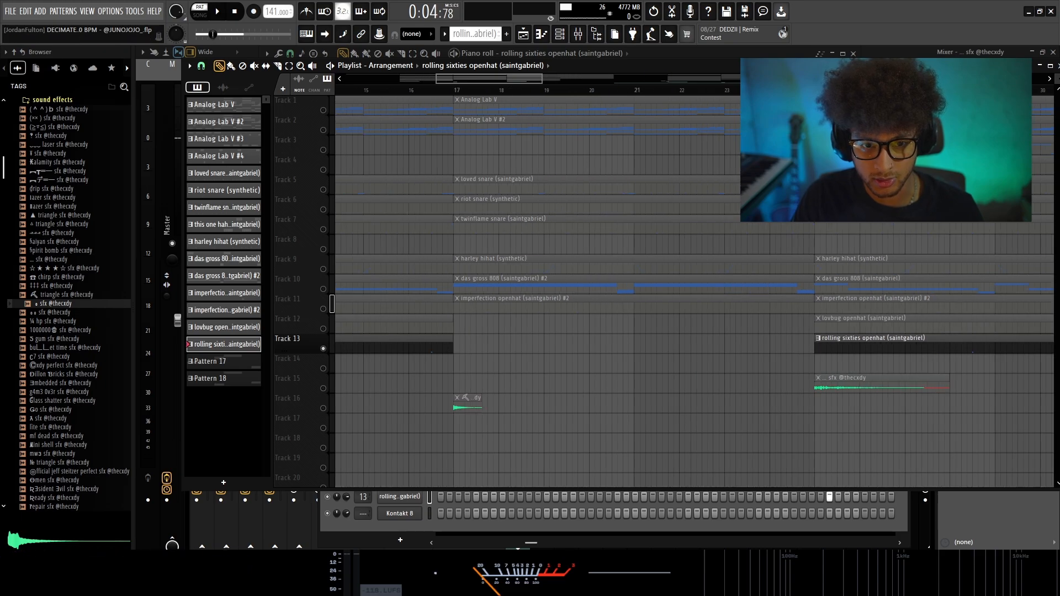
scroll(643, 310, down, 3)
scroll(643, 310, up, 2)
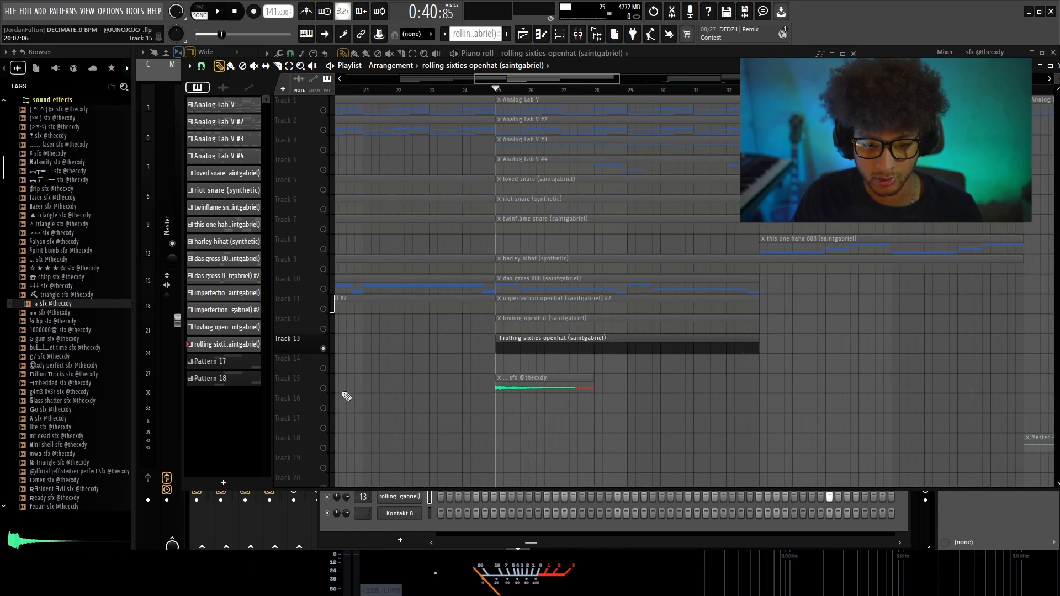
right_click(323, 388)
scroll(552, 309, down, 3)
scroll(626, 258, up, 2)
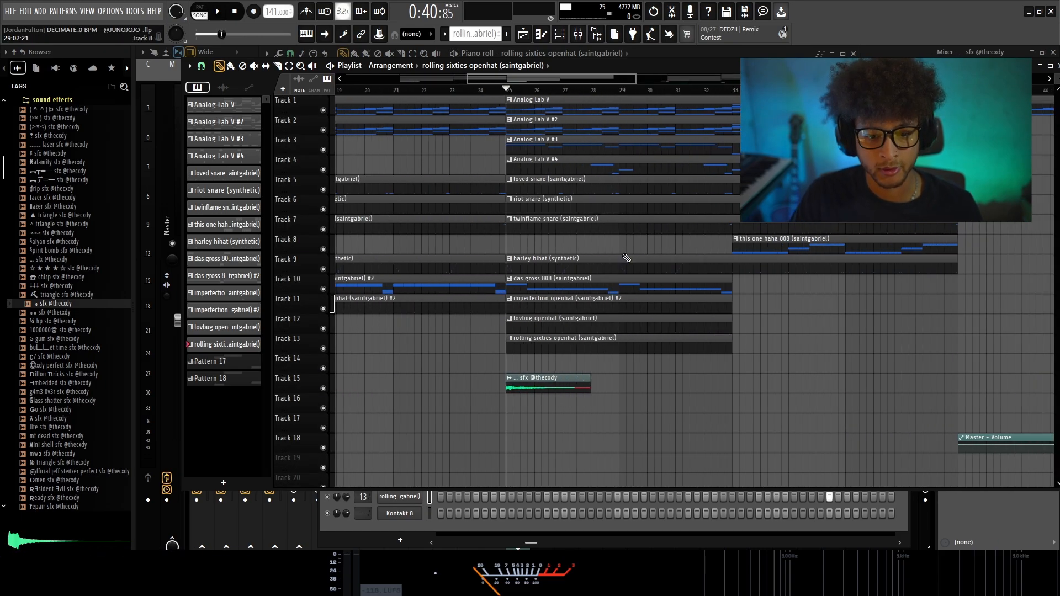
Isolate tracks 1 and 2 in the playlist and play their two Analog Lab V melody layers together.
right_click(318, 137)
click(425, 155)
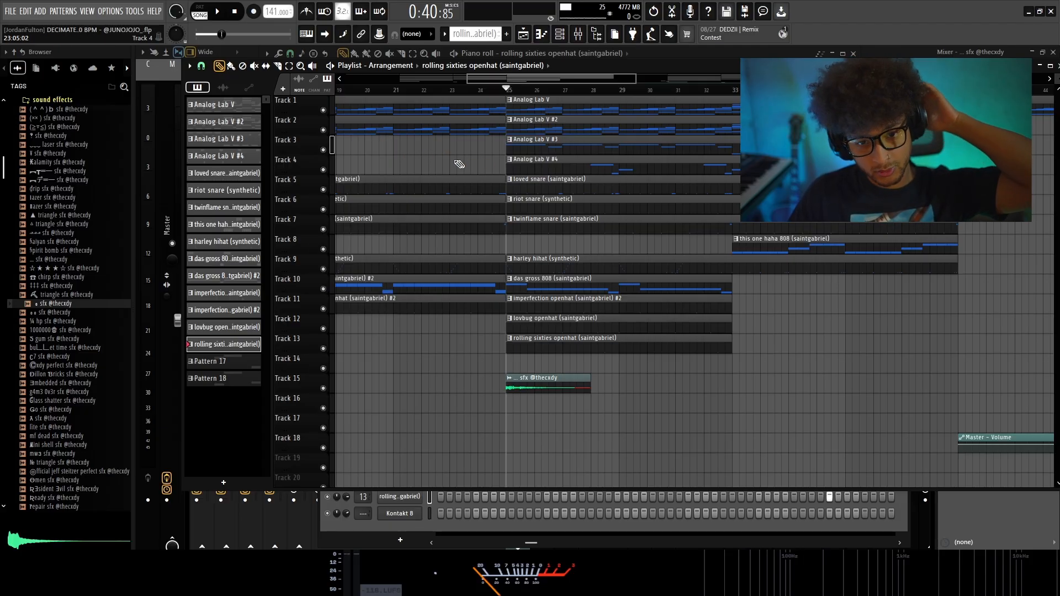
right_click(330, 134)
right_click(319, 135)
click(406, 146)
right_click(325, 131)
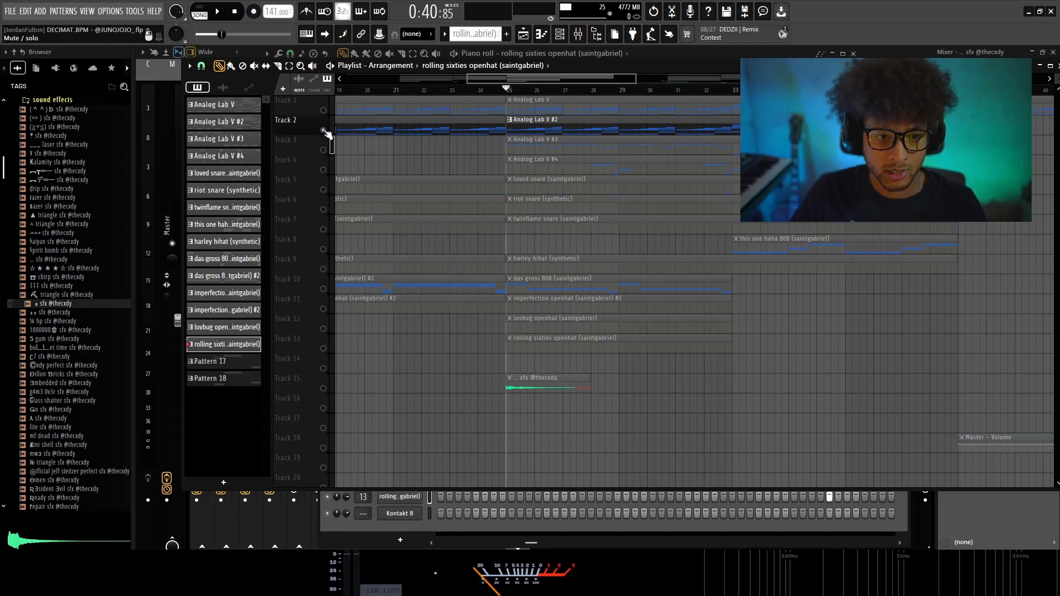
click(325, 113)
key(space)
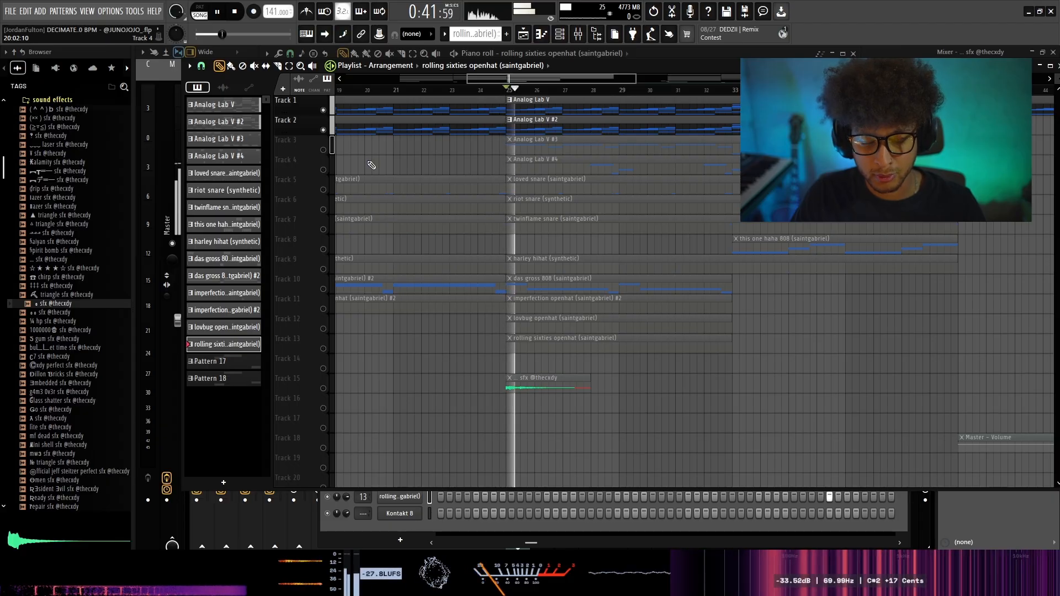
Isolate track 3, stop playback and open the Analog Lab V #3 channel's instrument.
right_click(324, 150)
key(space)
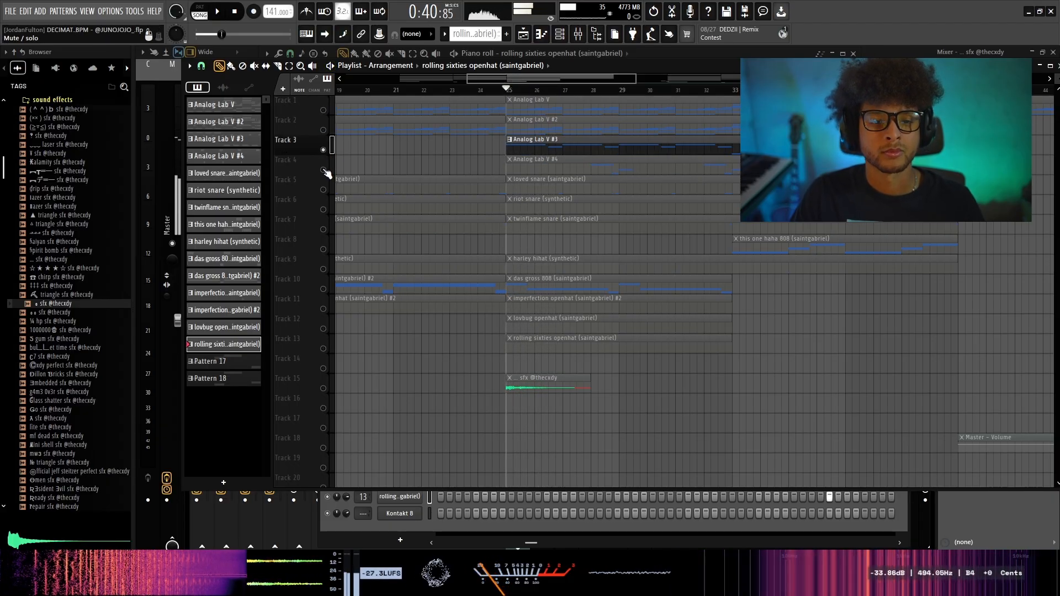
click(558, 136)
click(560, 35)
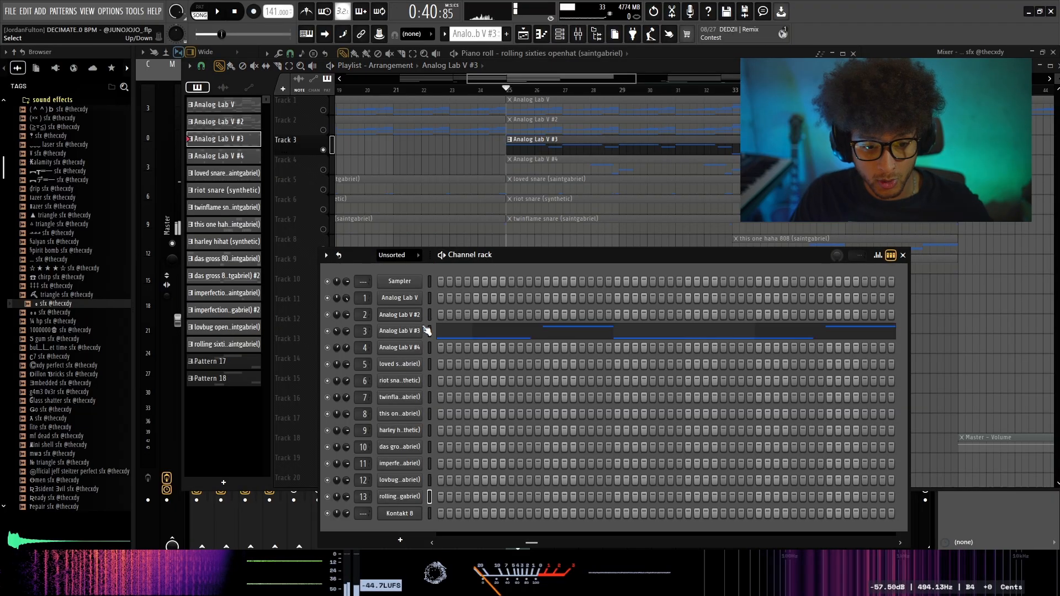
click(410, 331)
View the Cluster preset in the instrument's Blur sound bank and open the channel's notes in the piano roll.
click(237, 230)
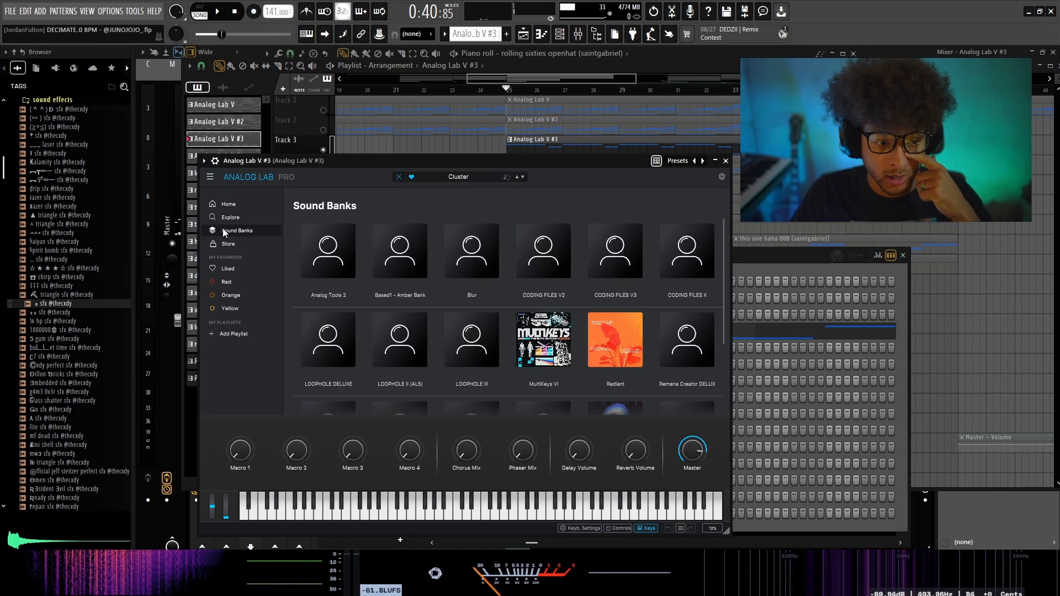
click(472, 251)
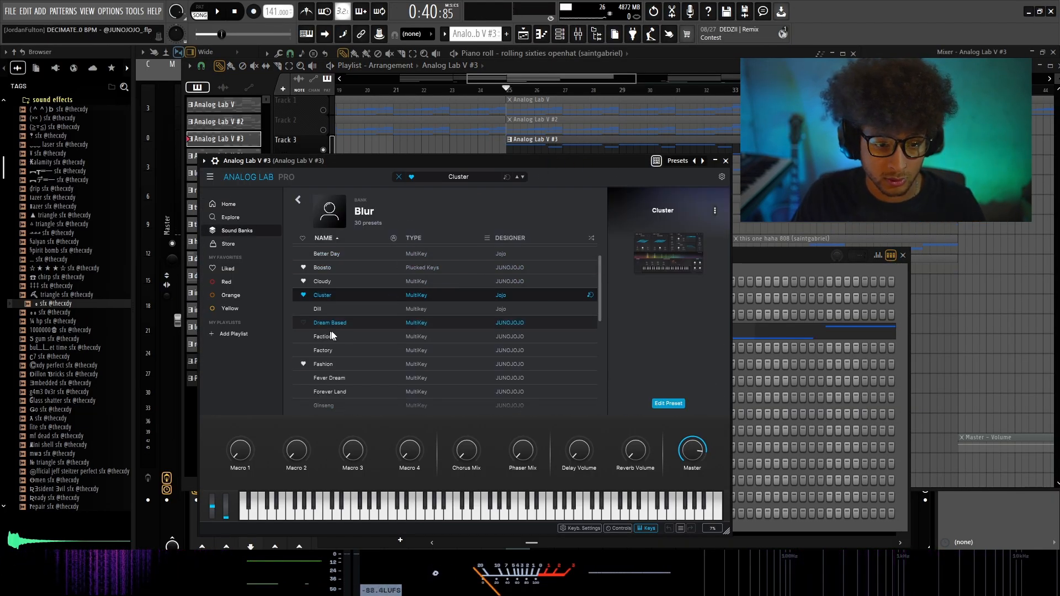
drag(494, 159, 605, 159)
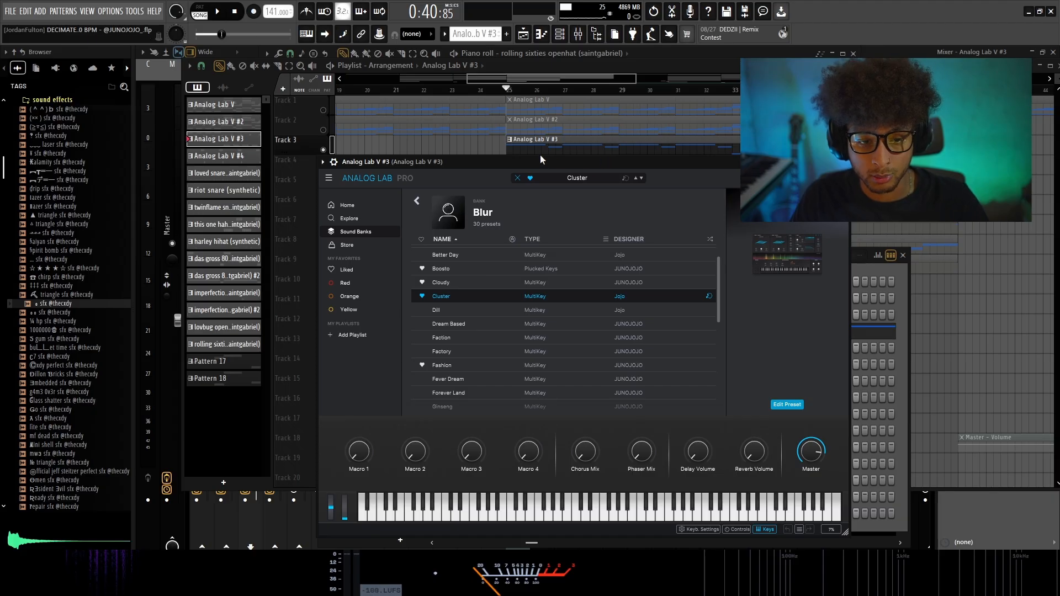
drag(540, 156, 508, 150)
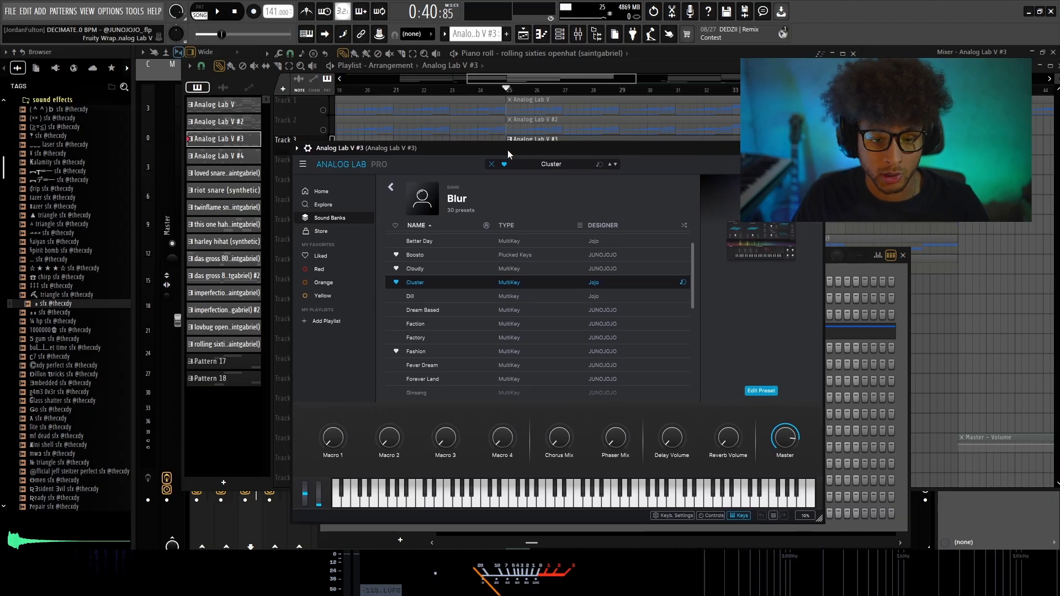
click(839, 273)
click(481, 340)
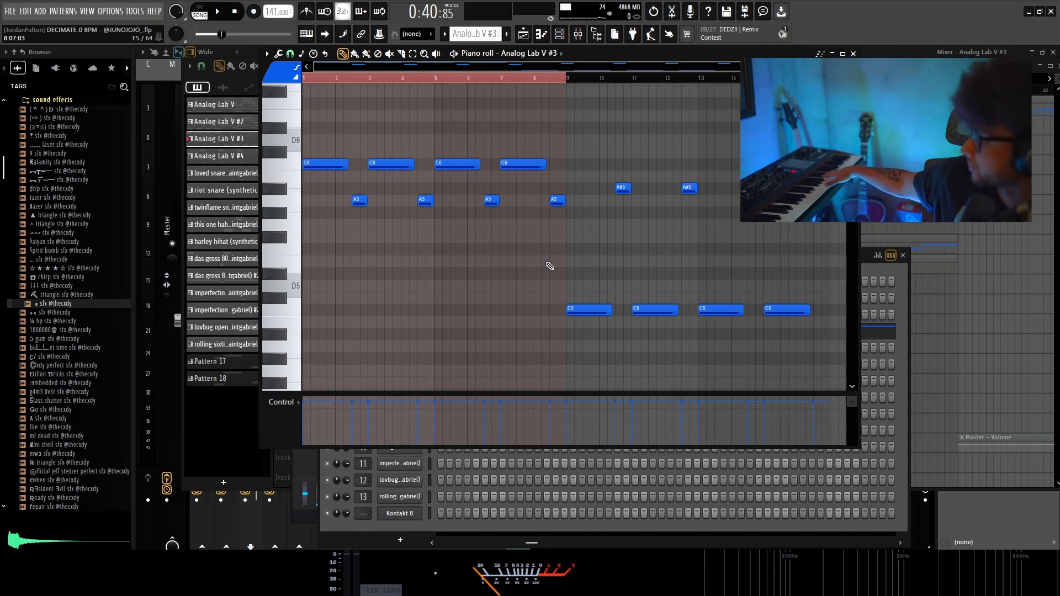
Reopen the Analog Lab V #3 instrument and inspect the samples in slots A, C and D of the Cluster preset's engine 1.
click(561, 34)
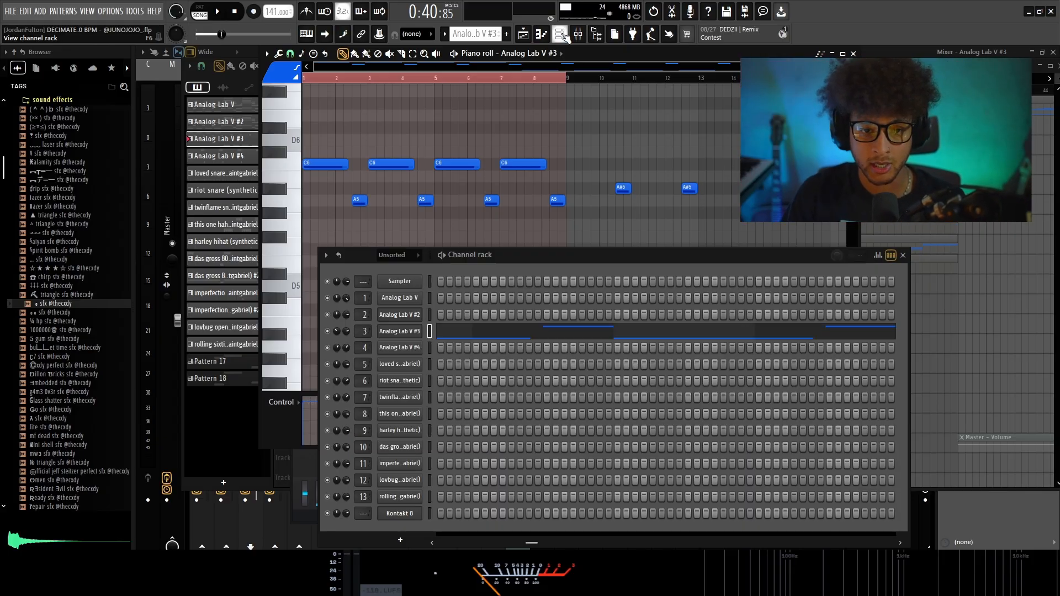
click(421, 330)
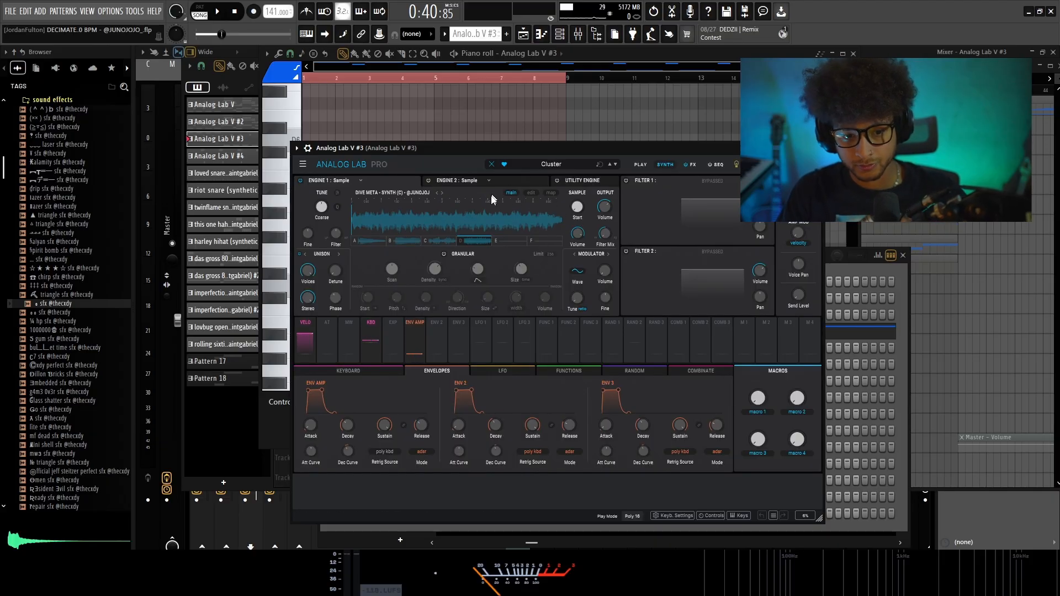
click(441, 244)
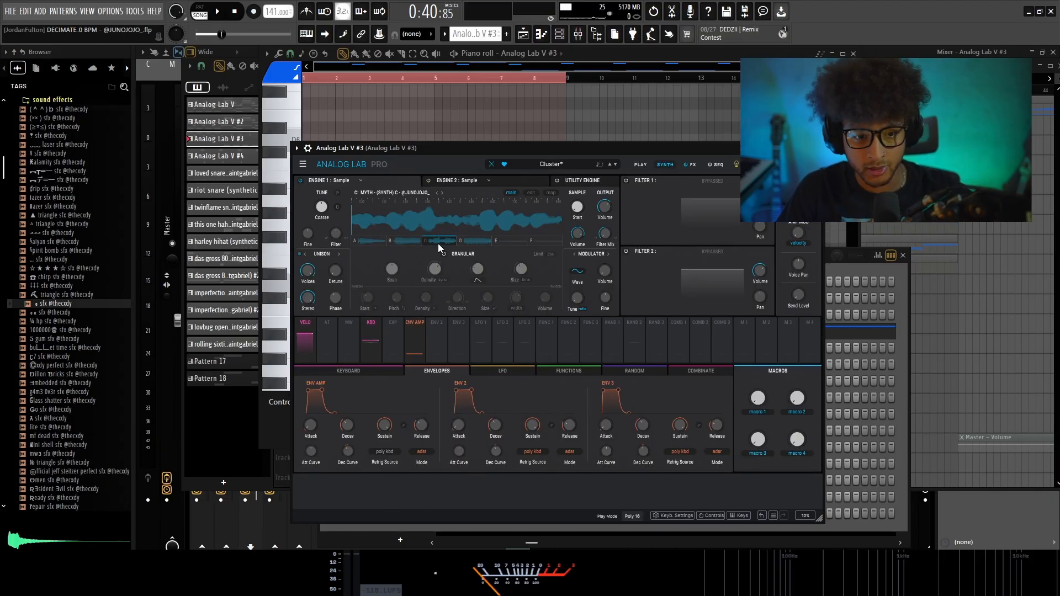
click(382, 237)
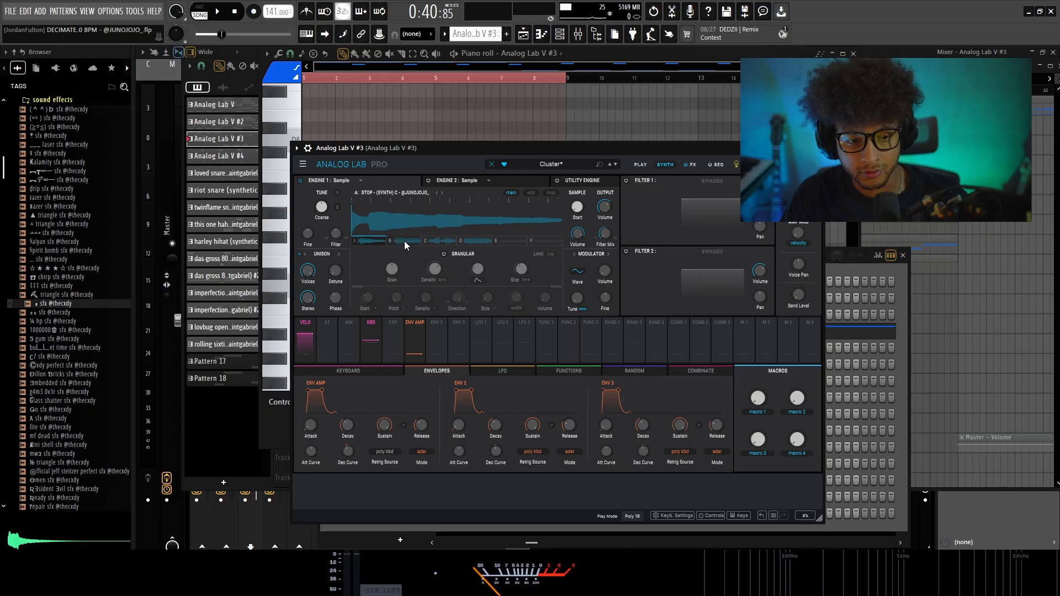
click(428, 243)
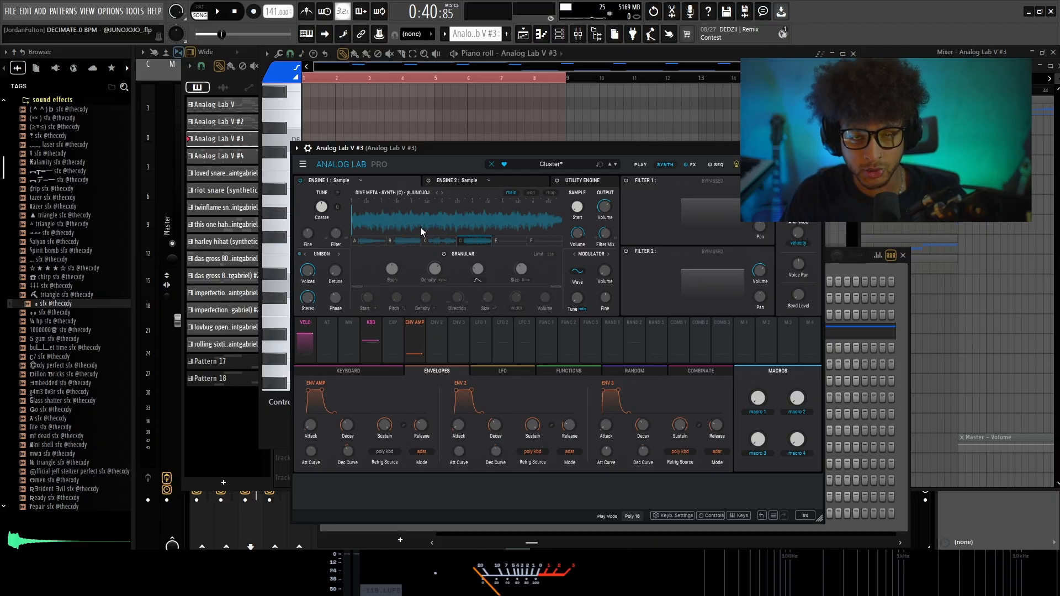
Return to the Analog Lab V #3 piano roll, highlight all of its notes and deselect them.
click(853, 269)
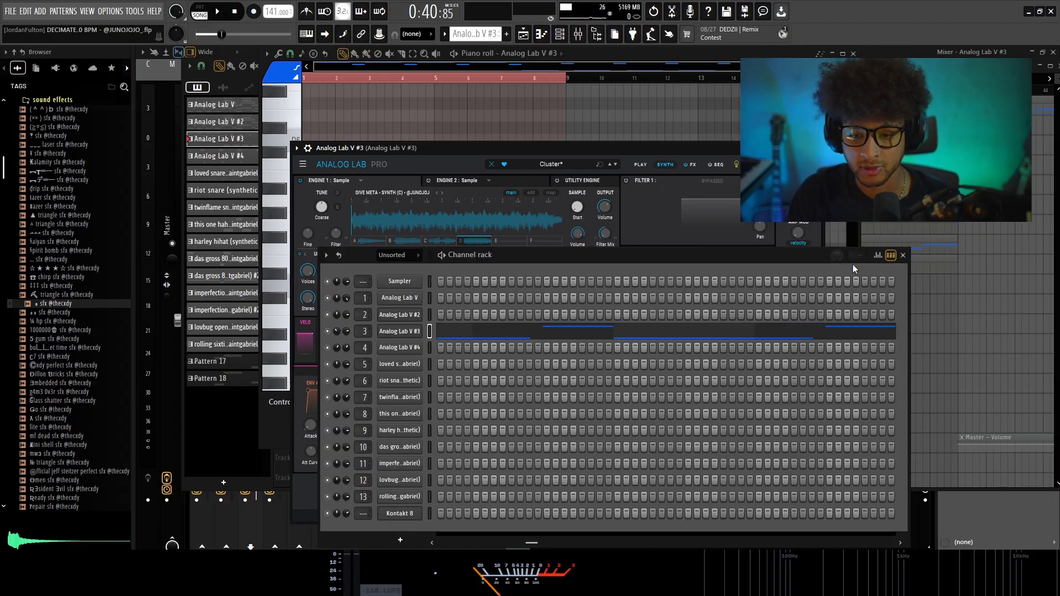
click(488, 131)
scroll(540, 214, down, 1)
drag(757, 324, 309, 151)
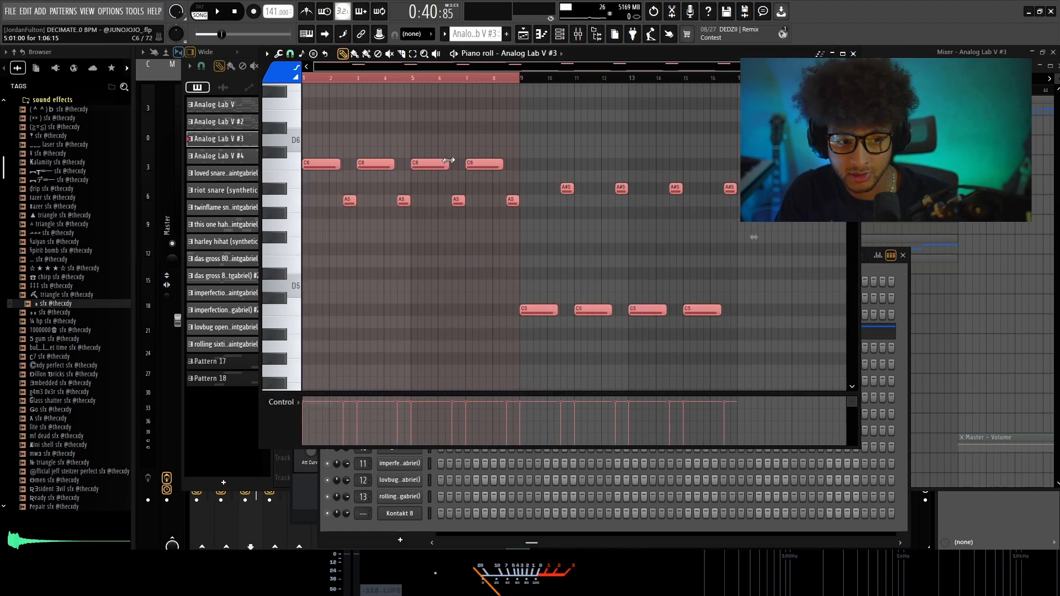
key(ctrl+d)
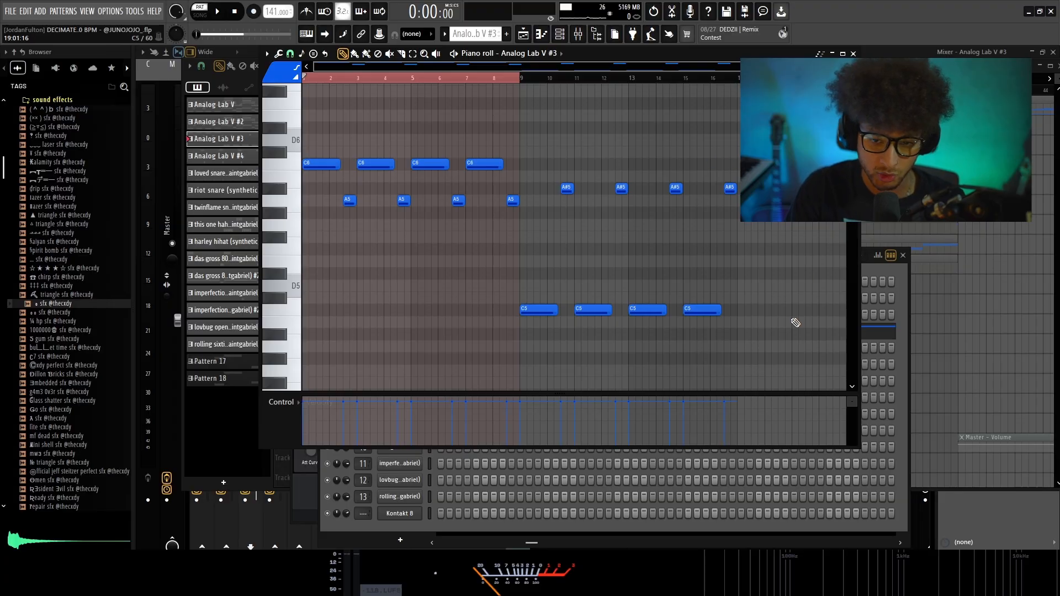
Play the Analog Lab V #3 pattern, clear the time selection over bars 1 to 8 and stop playback.
drag(753, 363, 331, 109)
key(ctrl+d)
key(ctrl+s)
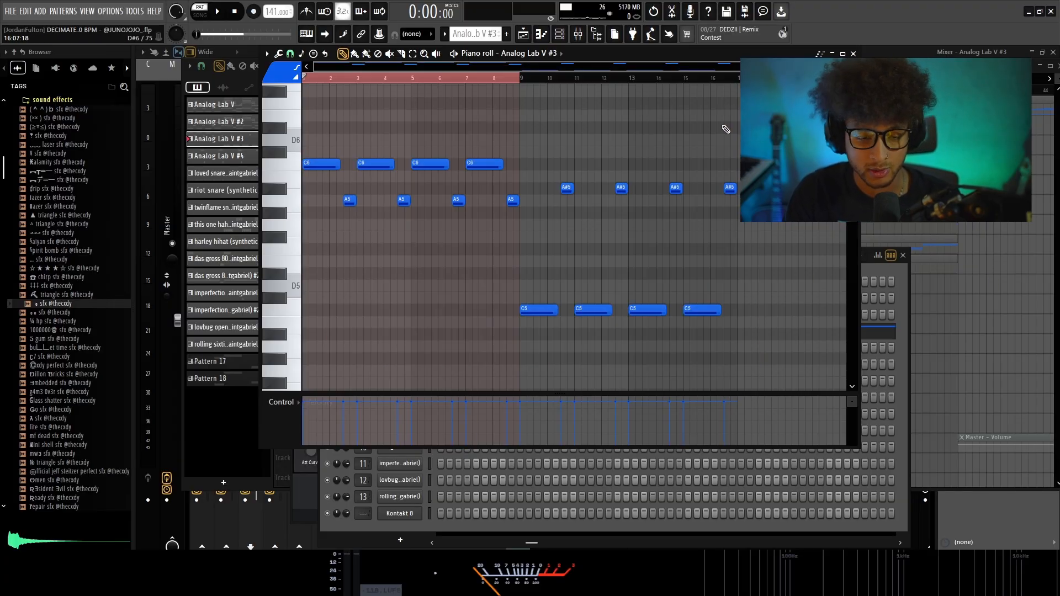
key(space)
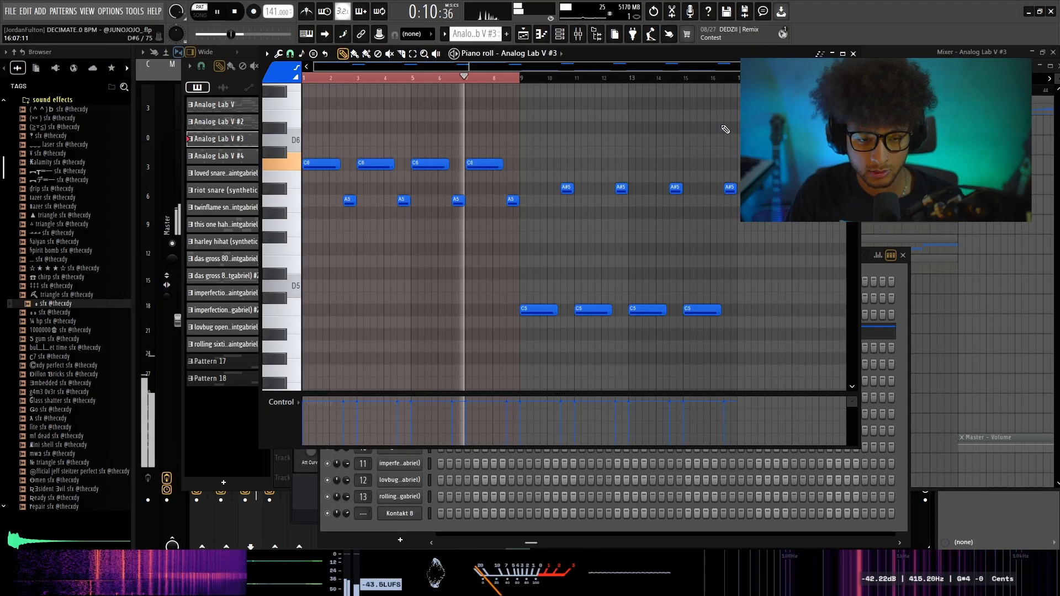
key(ctrl+d)
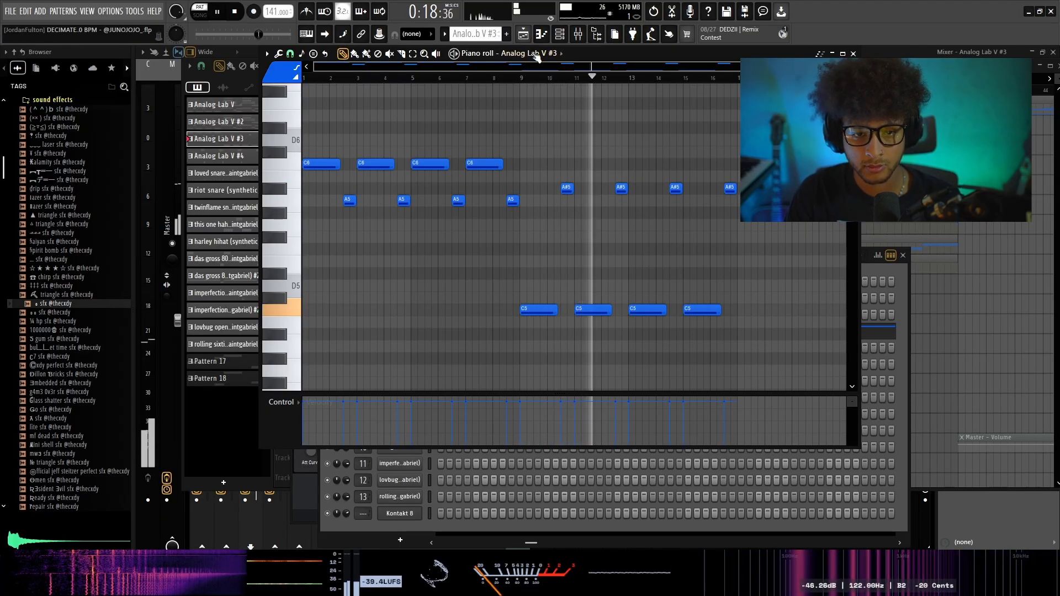
key(space)
Highlight the pattern's C6, A5, C5 and A#5 note groups in turn.
drag(519, 159, 303, 196)
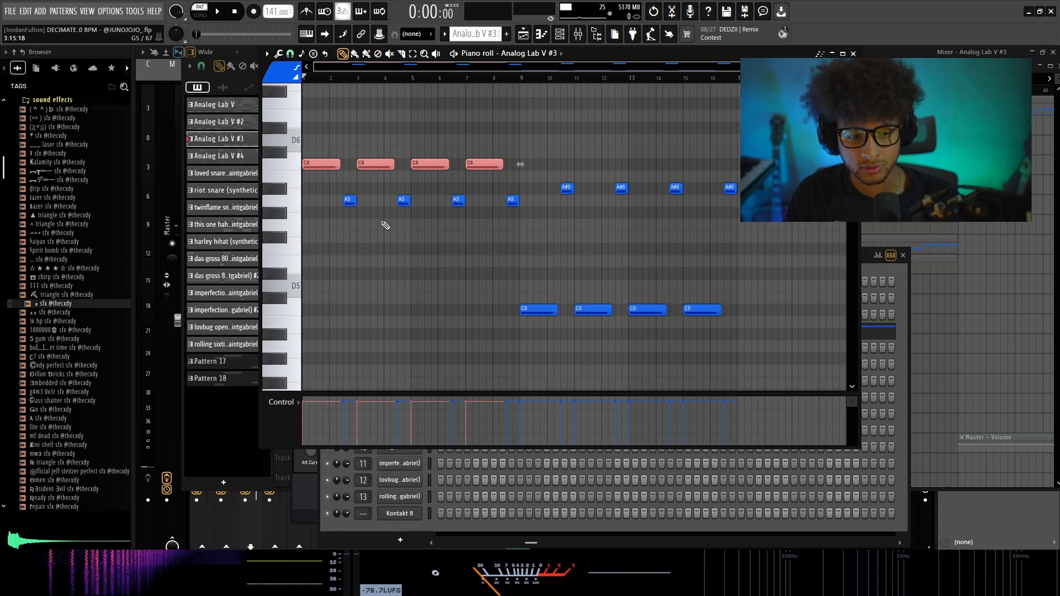
drag(521, 219, 306, 195)
drag(790, 302, 520, 319)
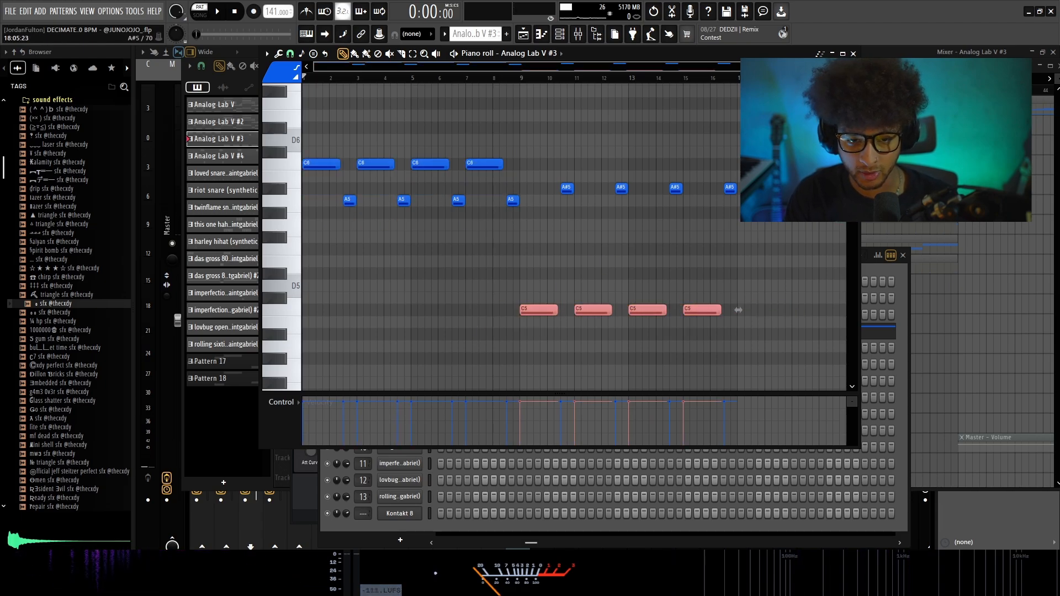
drag(748, 184, 552, 195)
Select the Analog Lab V #4 pattern, open its instrument and find the Malnourished preset in the Blur sound bank.
click(523, 34)
double_click(622, 163)
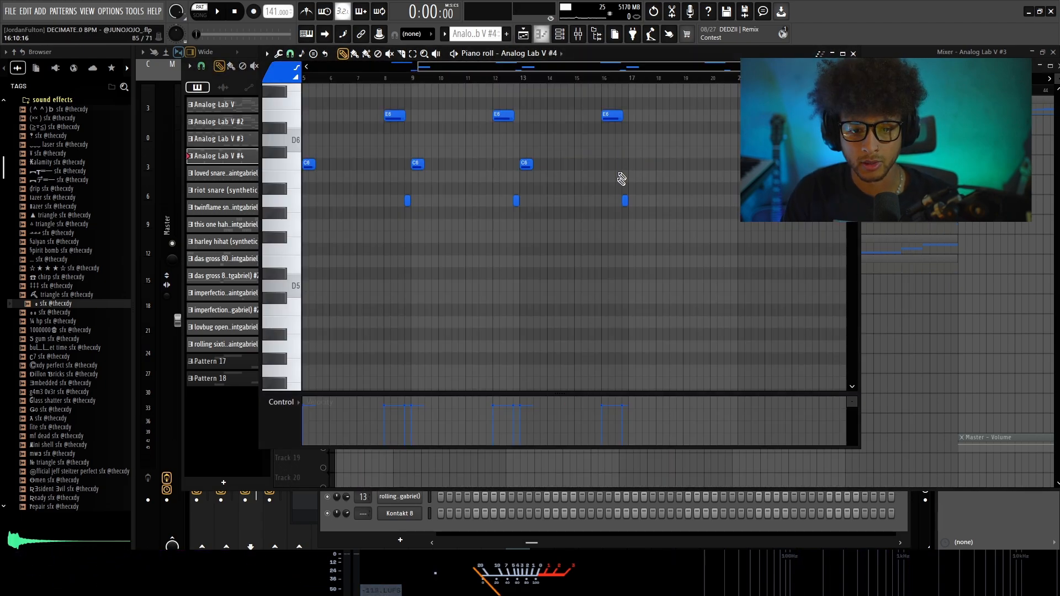
key(F6)
click(407, 349)
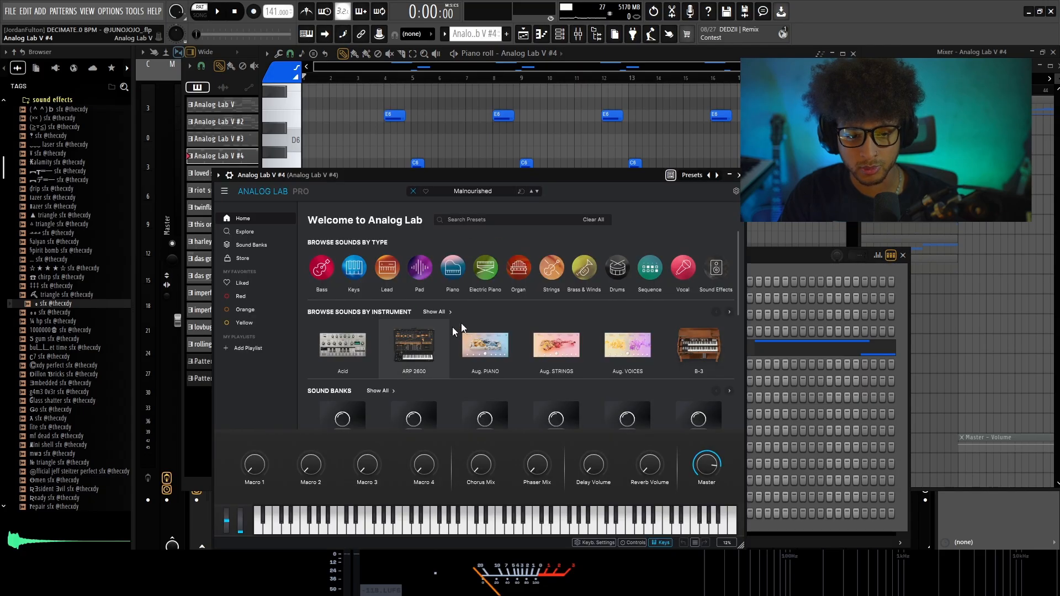
click(251, 245)
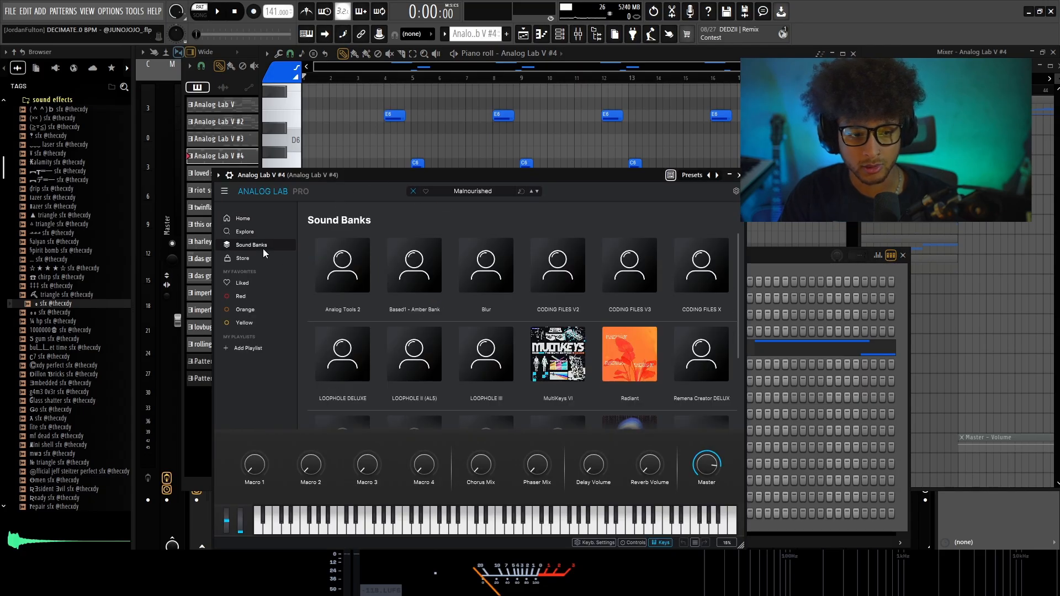
click(508, 299)
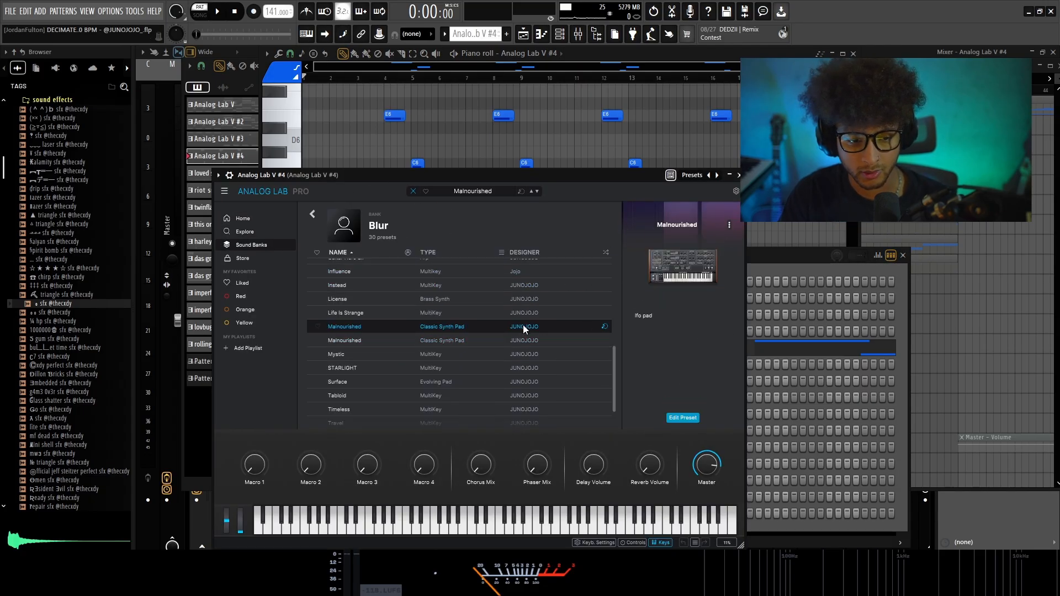
Open the Analog Lab V #4 notes in the piano roll and listen to them.
click(792, 258)
click(536, 350)
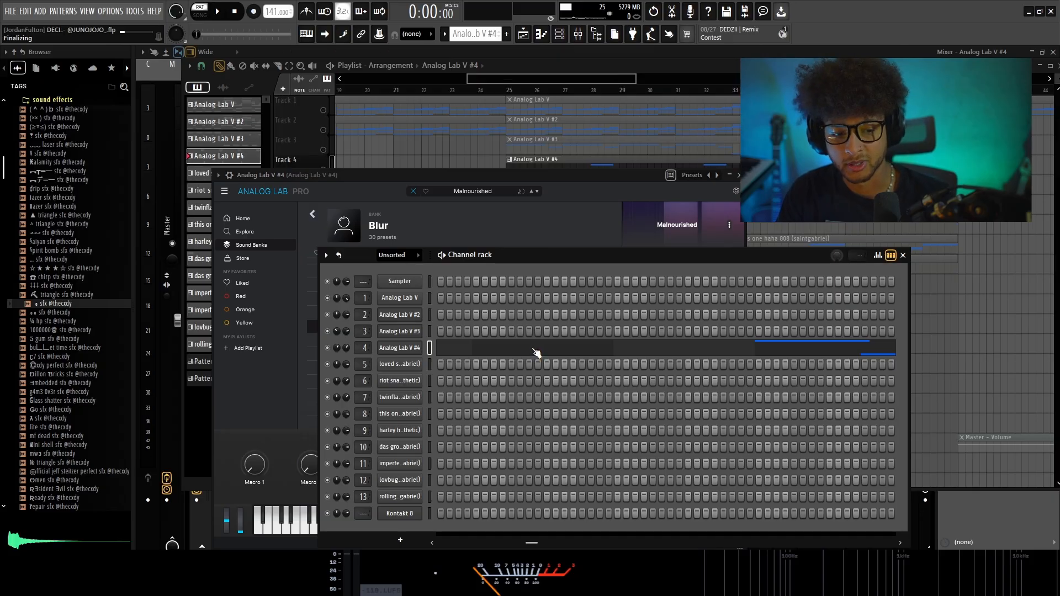
key(space)
scroll(494, 177, down, 1)
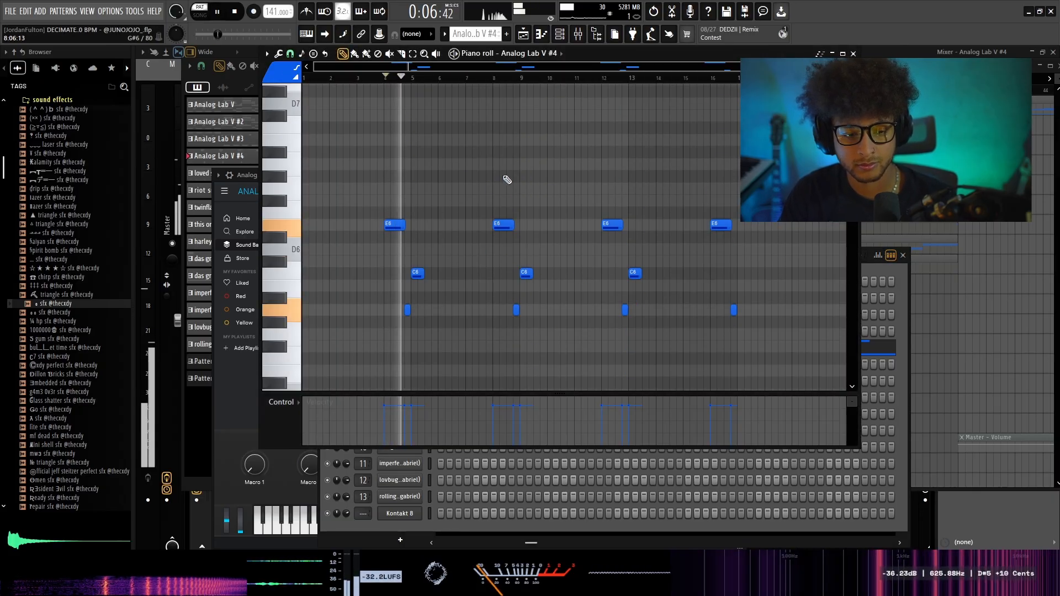
key(space)
Zoom in on the first Analog Lab V #4 phrase and highlight its E6, A5 and C6 notes one by one.
drag(408, 219, 356, 249)
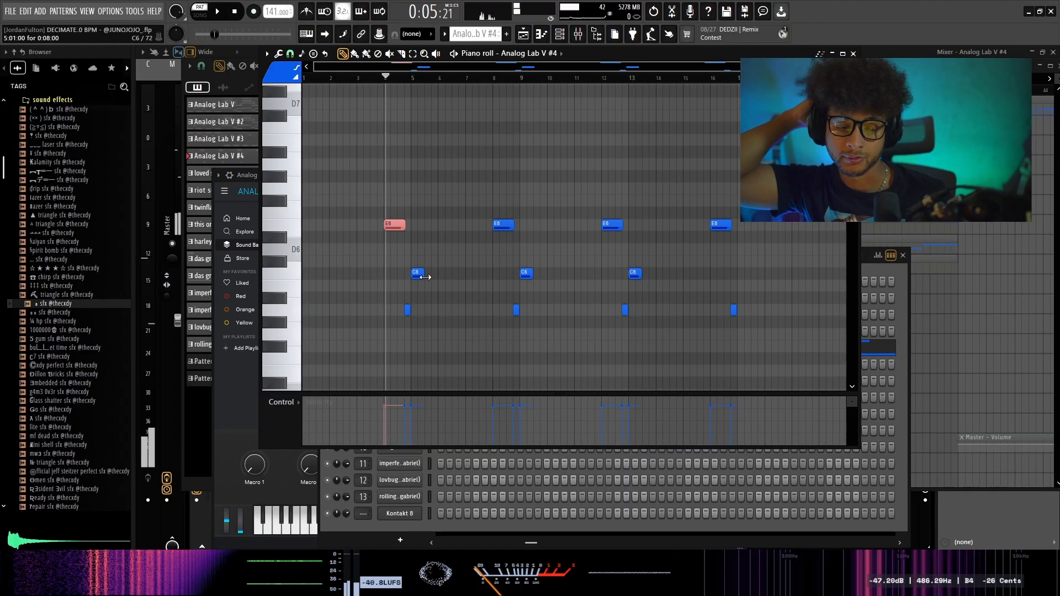
scroll(368, 335, up, 4)
drag(505, 304, 462, 349)
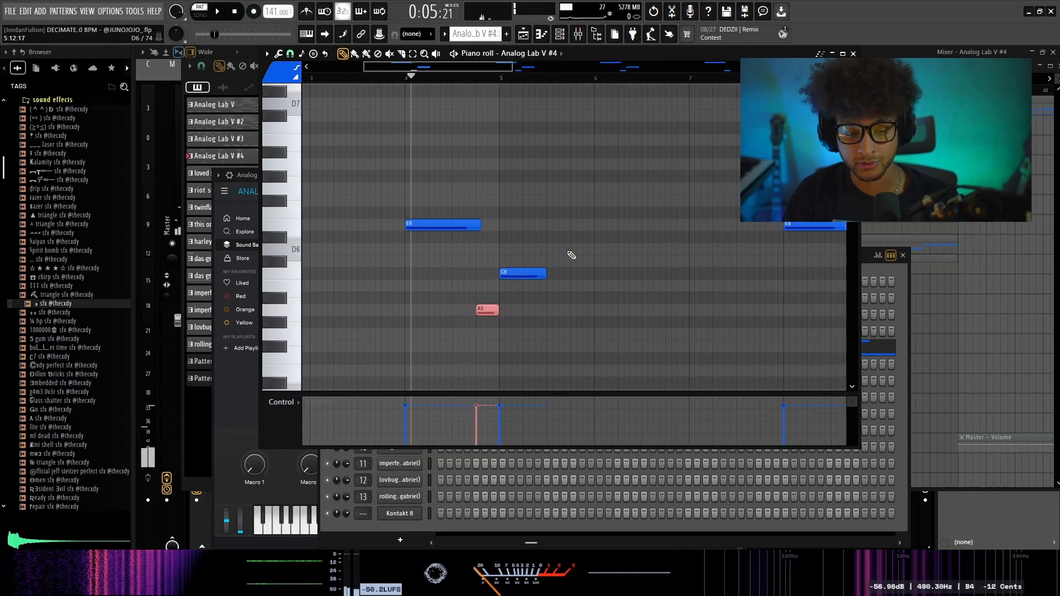
drag(565, 253, 479, 291)
scroll(398, 287, down, 3)
scroll(525, 272, down, 2)
Return to the playlist in song mode and unmute tracks 1, 2 and 3 alongside track 4.
click(522, 34)
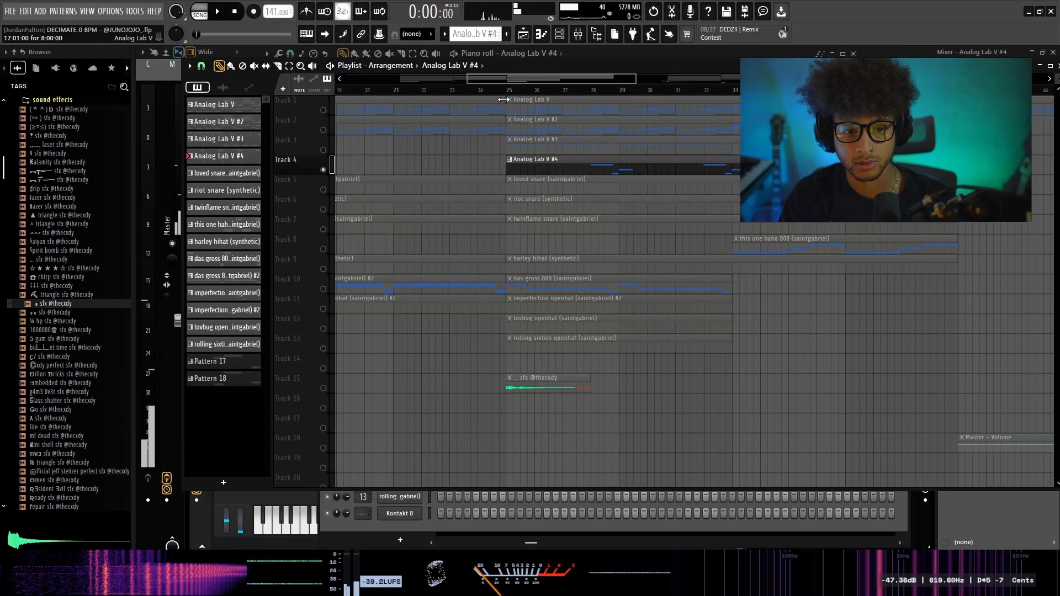
click(323, 150)
click(323, 130)
click(323, 110)
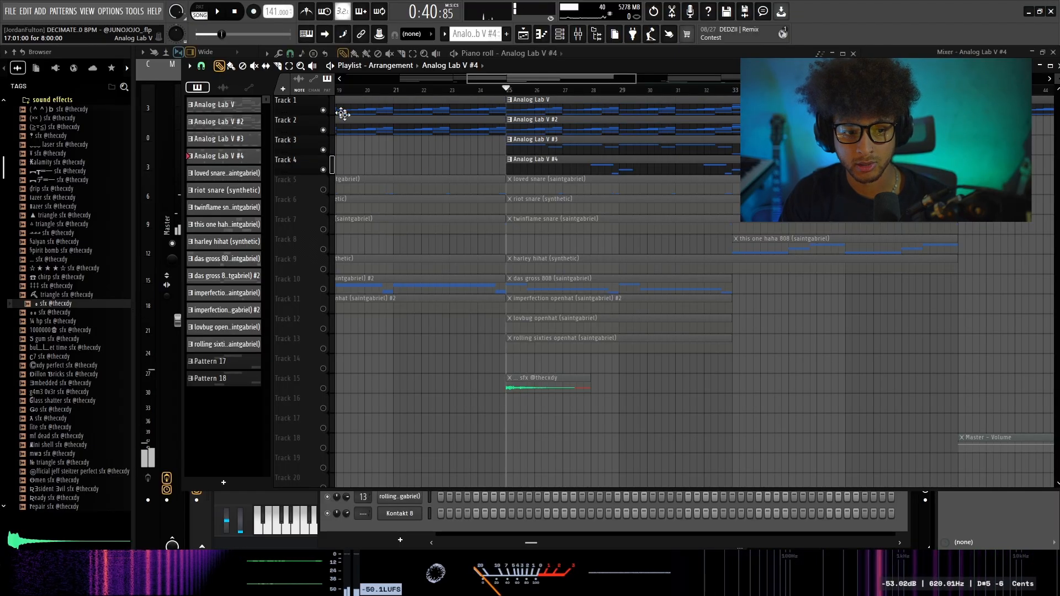
Play the four Analog Lab V melody layers together from bar 25 and follow them along the arrangement.
scroll(440, 172, down, 4)
key(space)
scroll(416, 279, up, 1)
scroll(416, 280, up, 1)
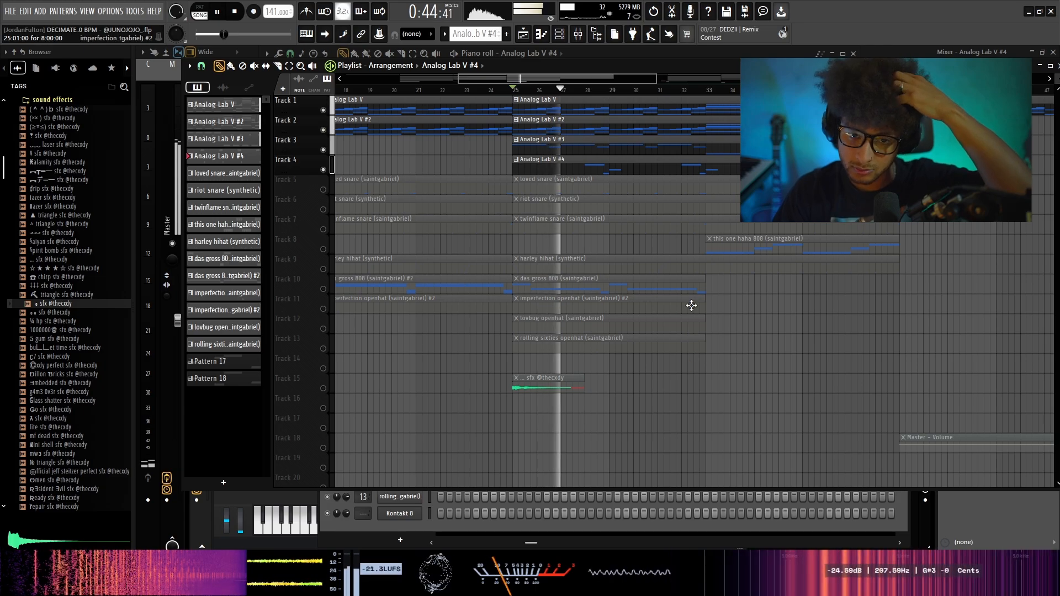
scroll(801, 291, up, 2)
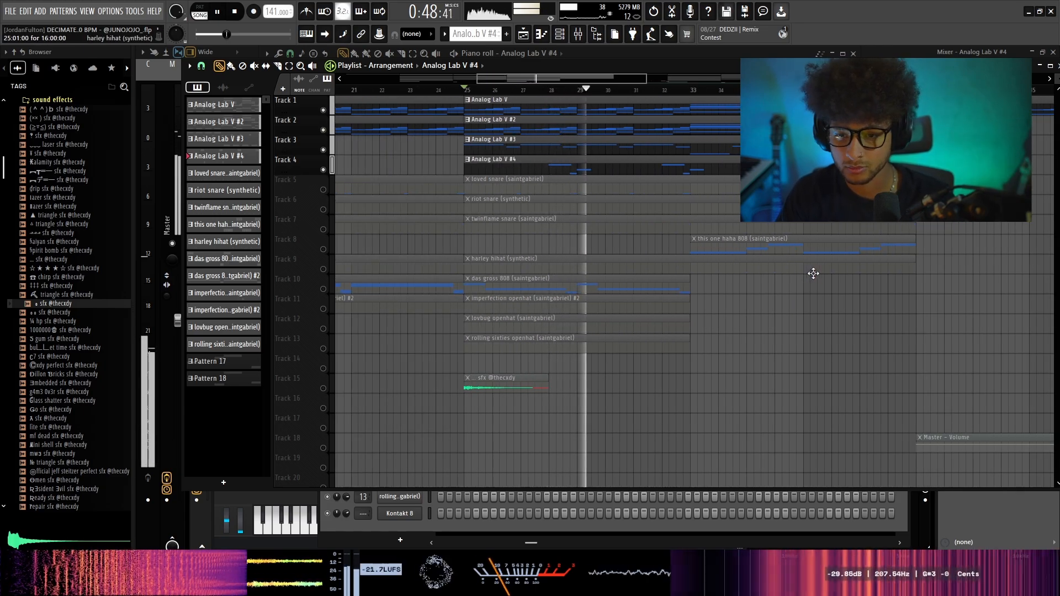
Follow the four Analog Lab V layers along the arrangement up to bar 33 and stop playback.
scroll(815, 293, down, 3)
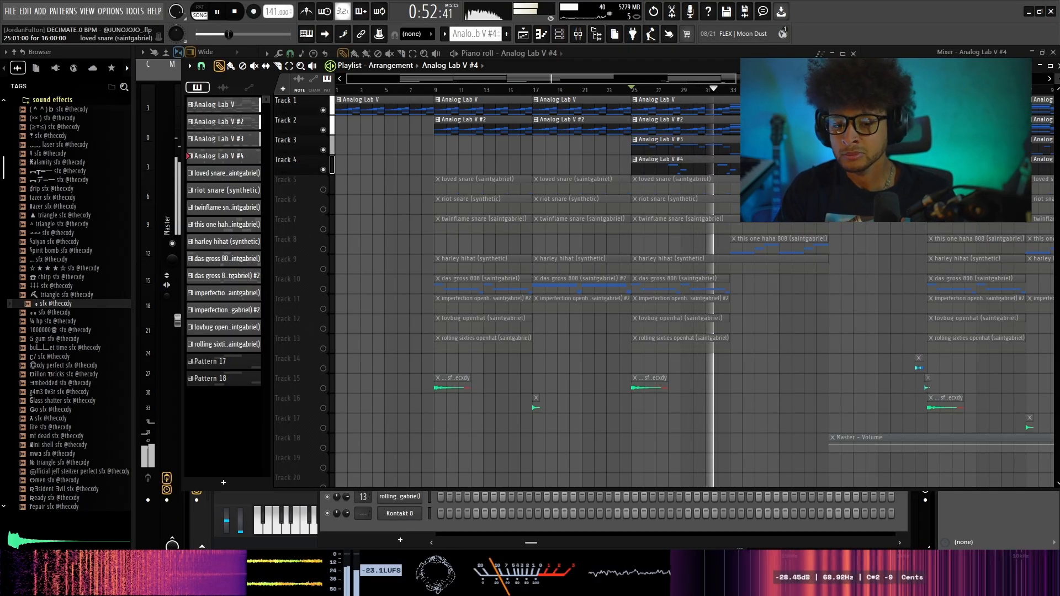
scroll(643, 250, up, 2)
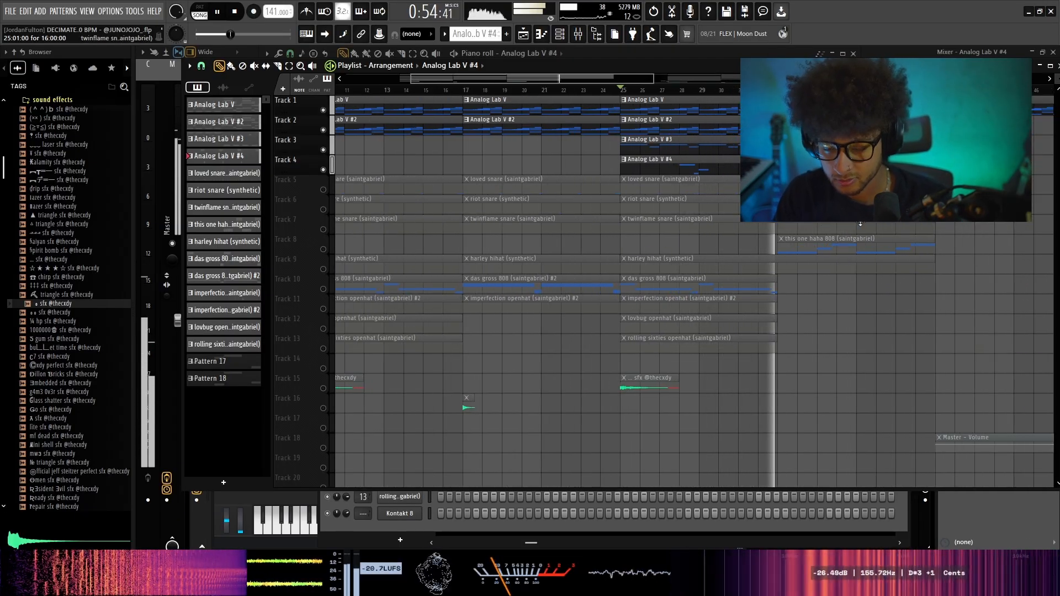
key(space)
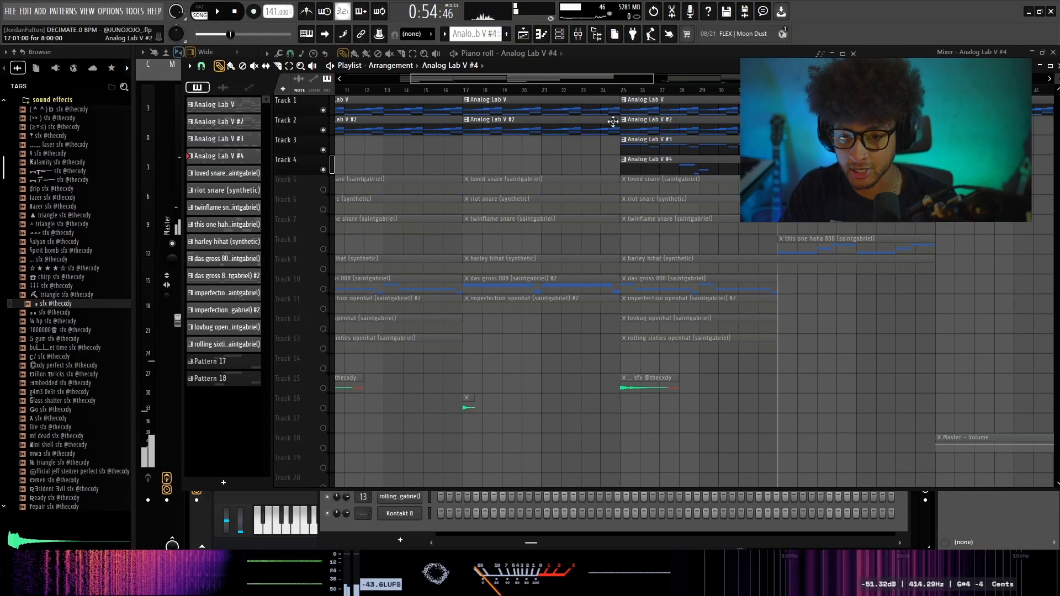
Solo track 1, open the Analog Lab V notes in the piano roll and highlight the chord section from bar 9 onward.
right_click(328, 110)
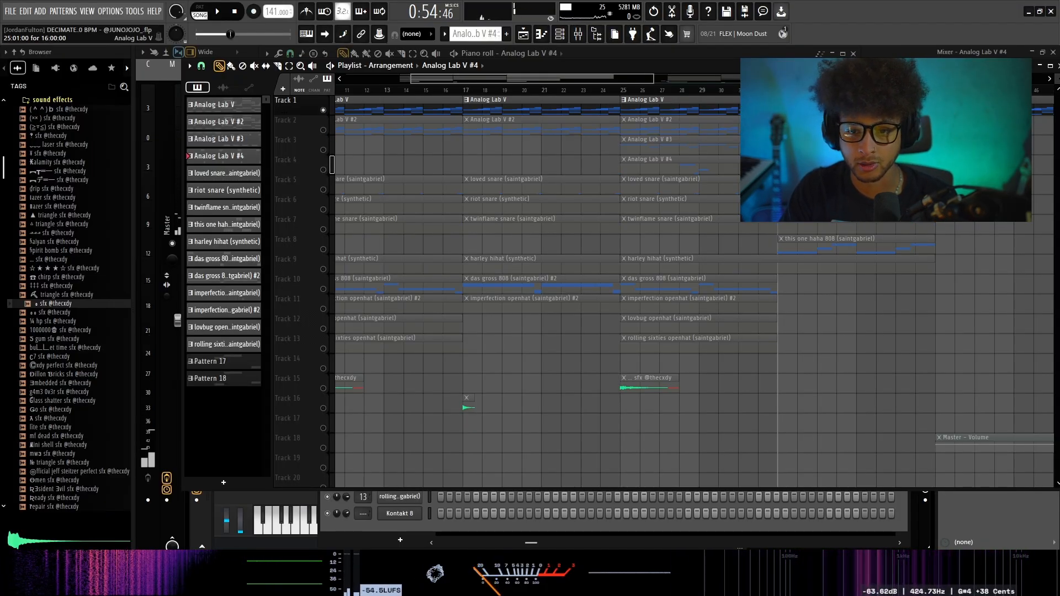
double_click(679, 108)
drag(765, 364, 540, 96)
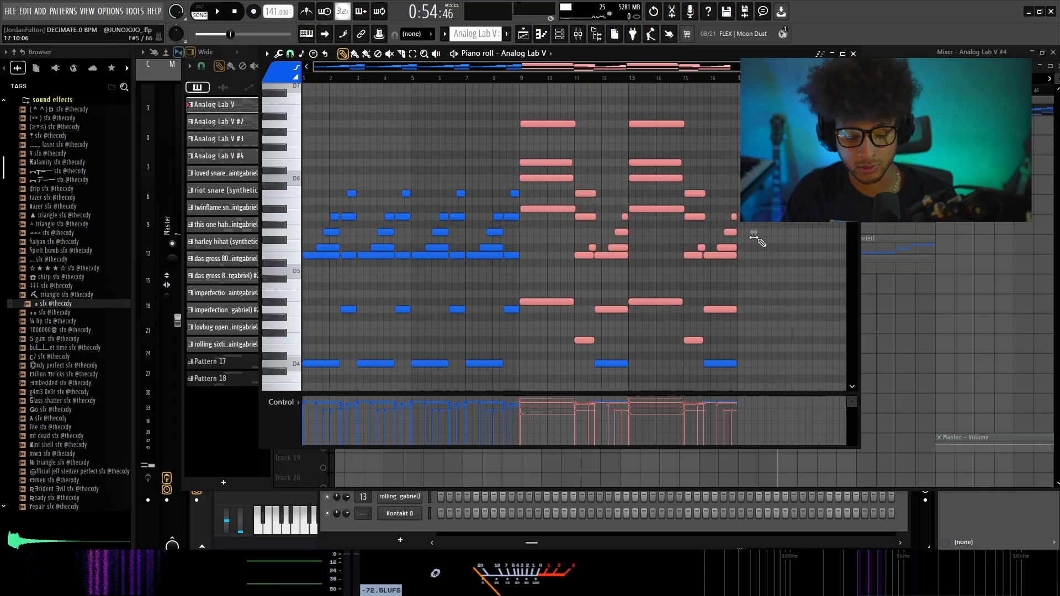
Return to the playlist, play from bar 33 and unmute tracks 2, 3 and 4 one after another.
right_click(960, 360)
scroll(779, 242, up, 1)
click(333, 130)
key(space)
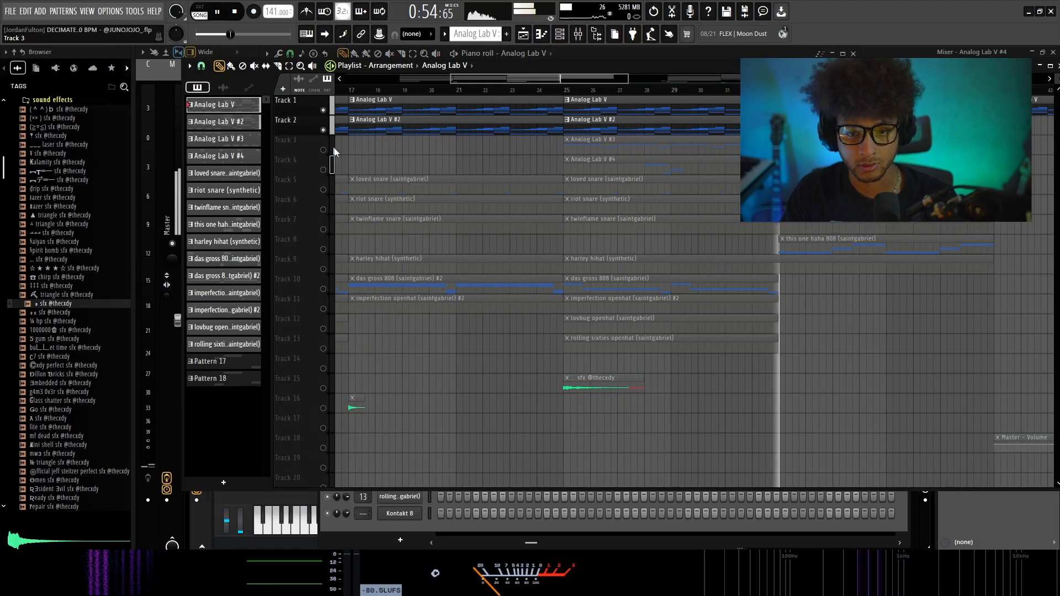
click(329, 150)
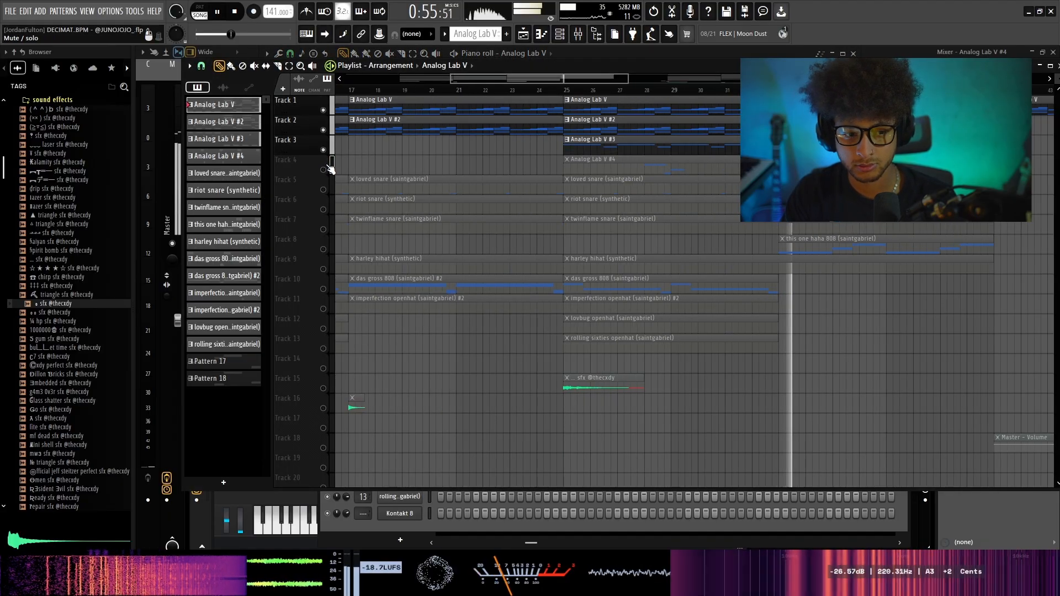
click(330, 165)
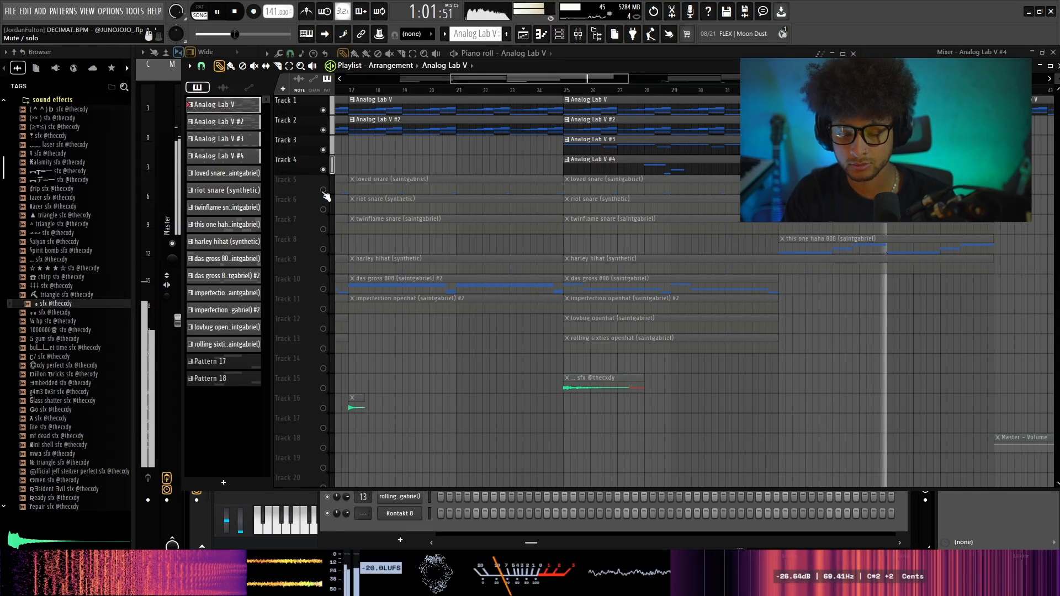
Stop the song, open the "this one haha 808" notes in the piano roll and play the pattern from bar 9.
click(873, 250)
key(space)
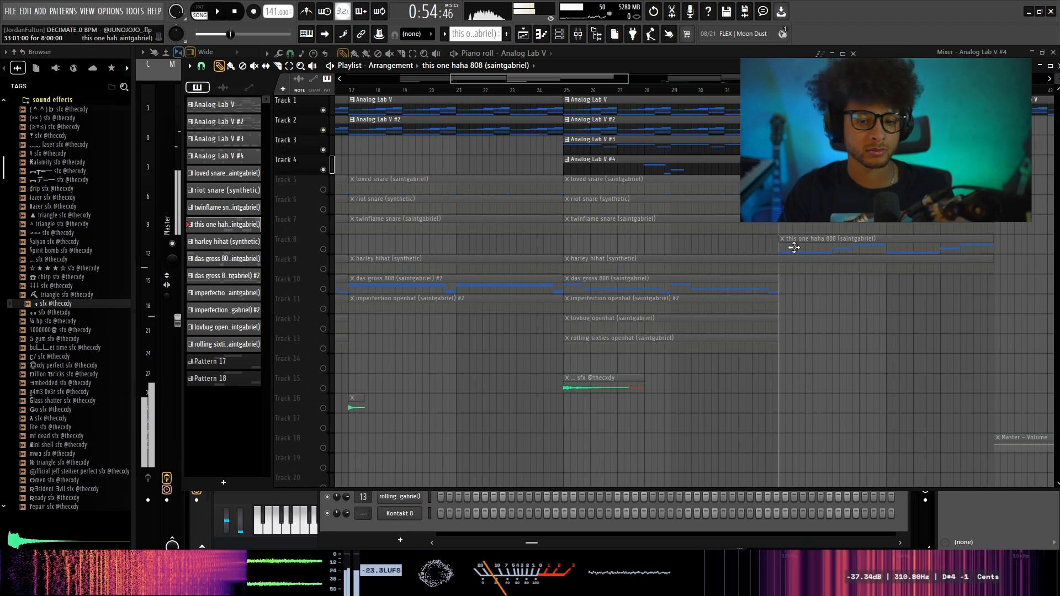
double_click(898, 247)
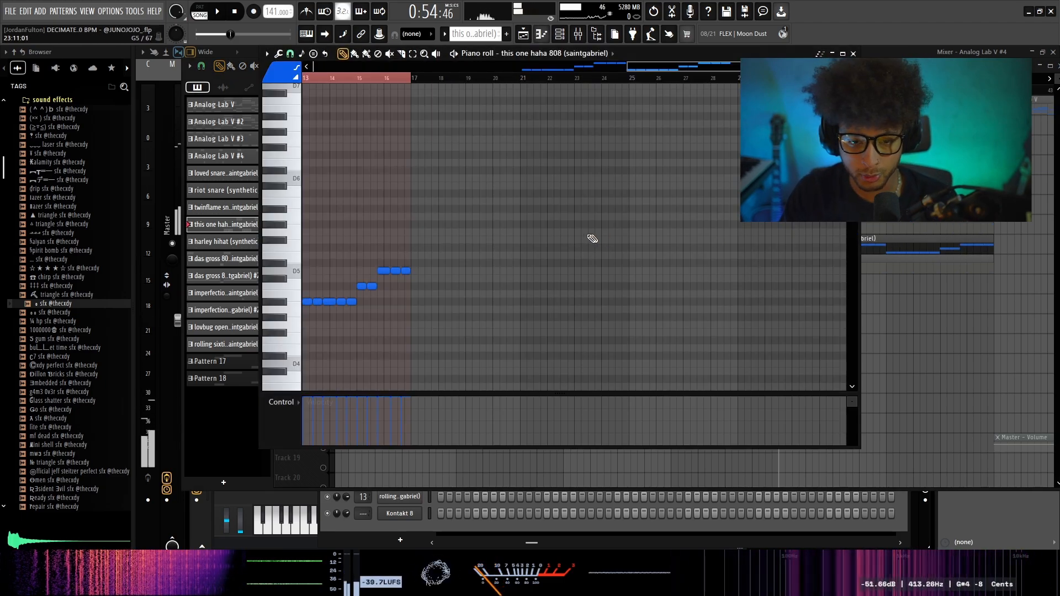
scroll(592, 238, left, 4)
key(ctrl+a)
scroll(516, 296, up, 3)
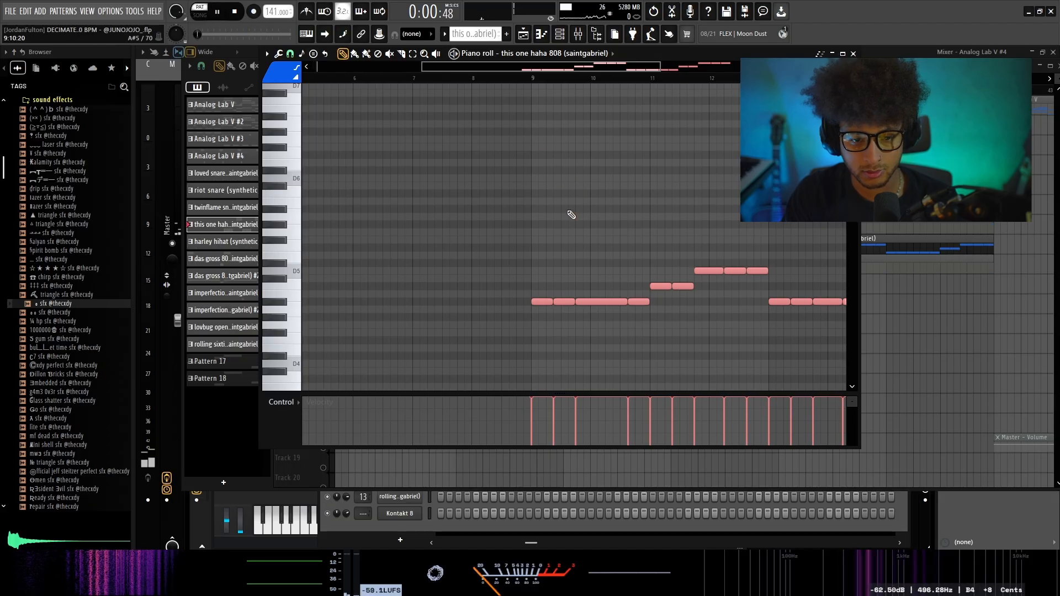
key(space)
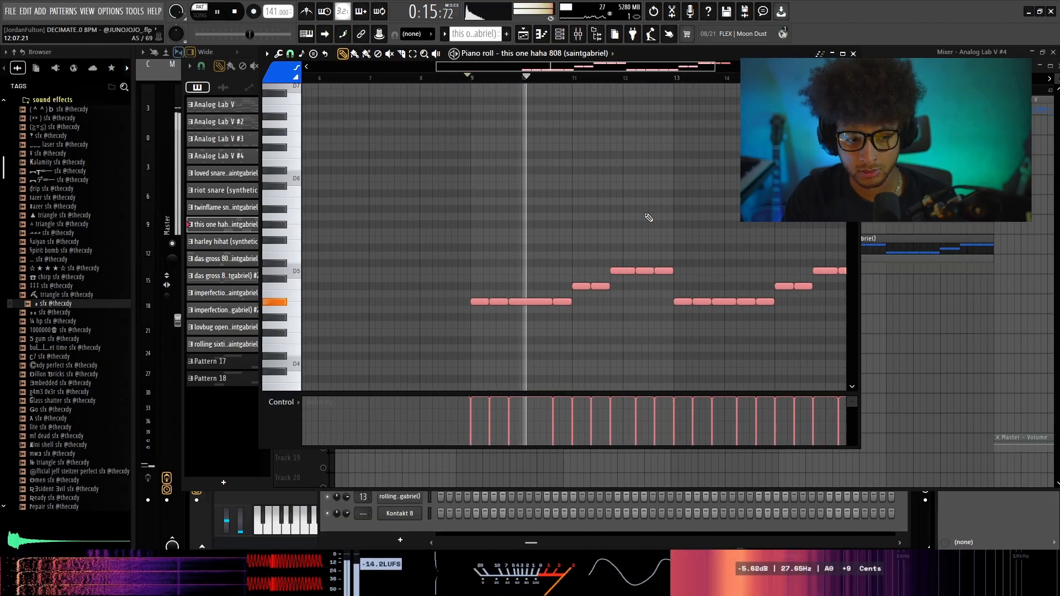
drag(852, 71, 852, 78)
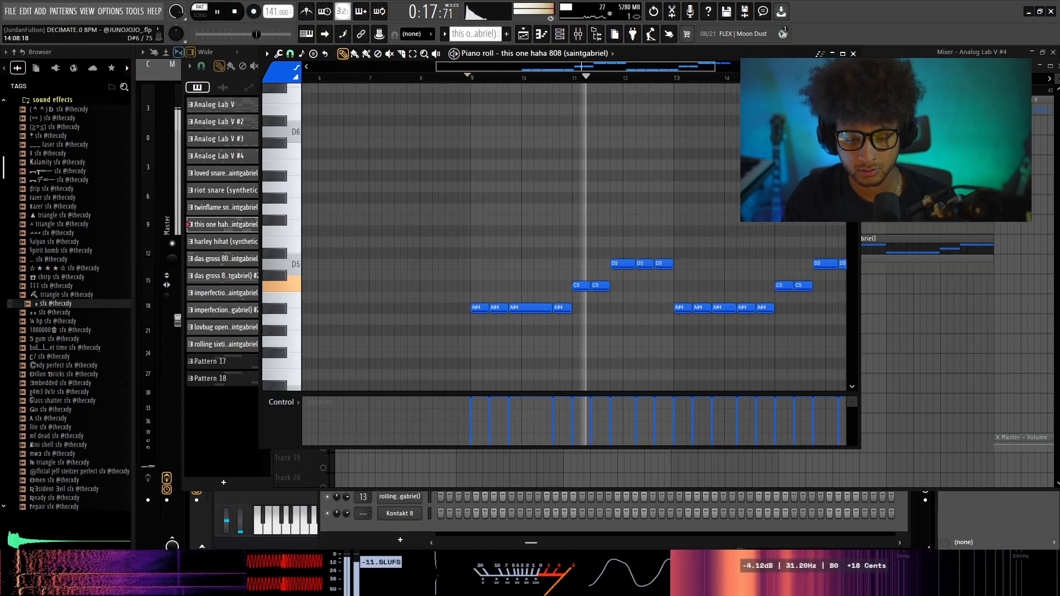
scroll(662, 325, down, 3)
scroll(703, 315, up, 3)
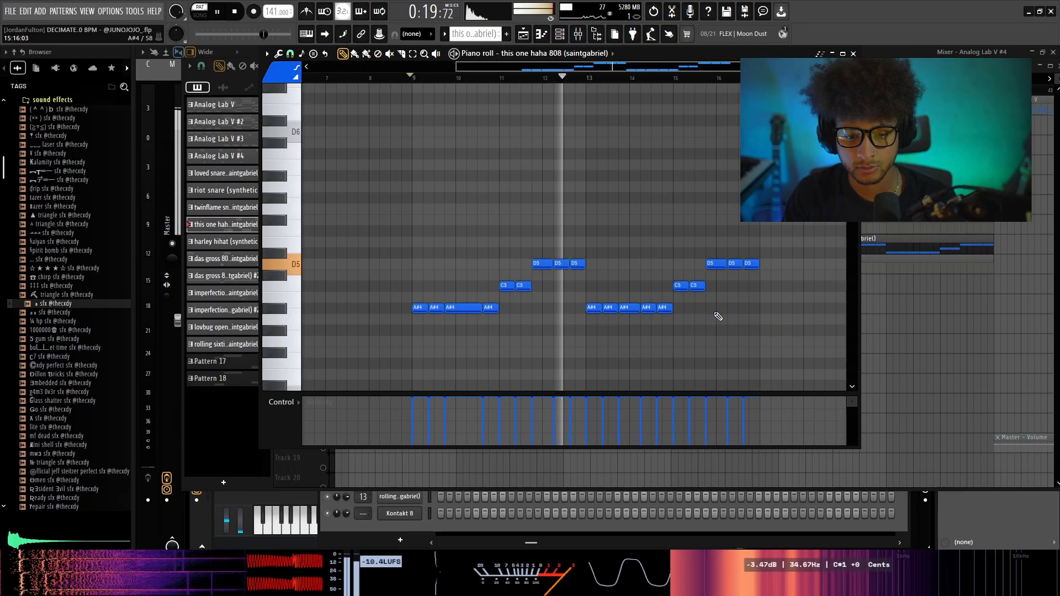
Stop playback and highlight the A#4, C5 and D5 notes of the 808 pattern row by row.
key(space)
drag(739, 316, 395, 305)
drag(720, 294, 490, 289)
drag(762, 239, 500, 275)
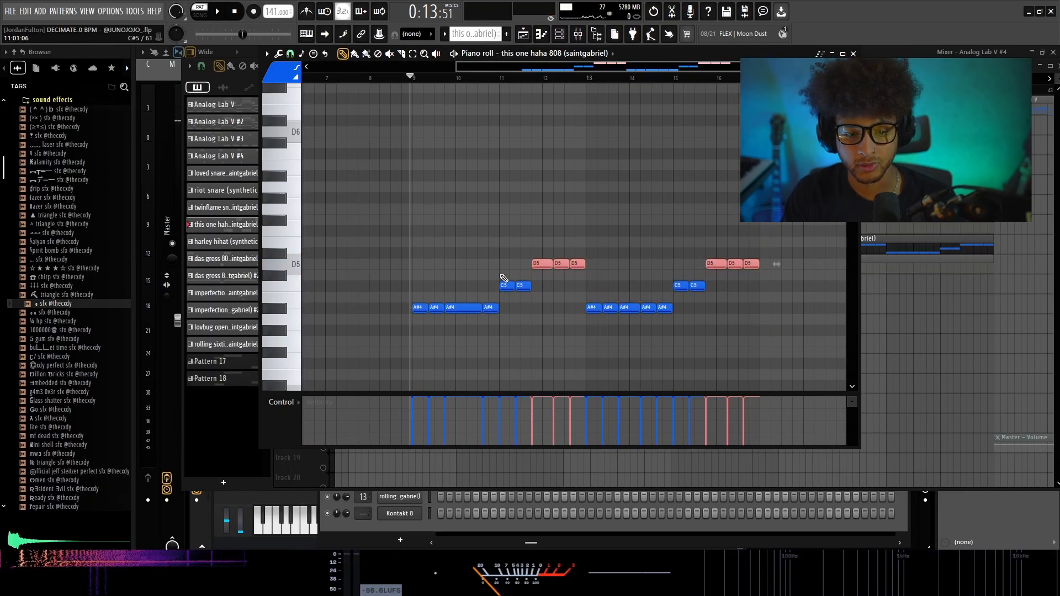
Return to the playlist, isolate the sound effect tracks 15 and 16, and place the playhead at bar 9.
click(524, 34)
scroll(775, 326, down, 3)
scroll(386, 220, up, 4)
key(l)
click(557, 89)
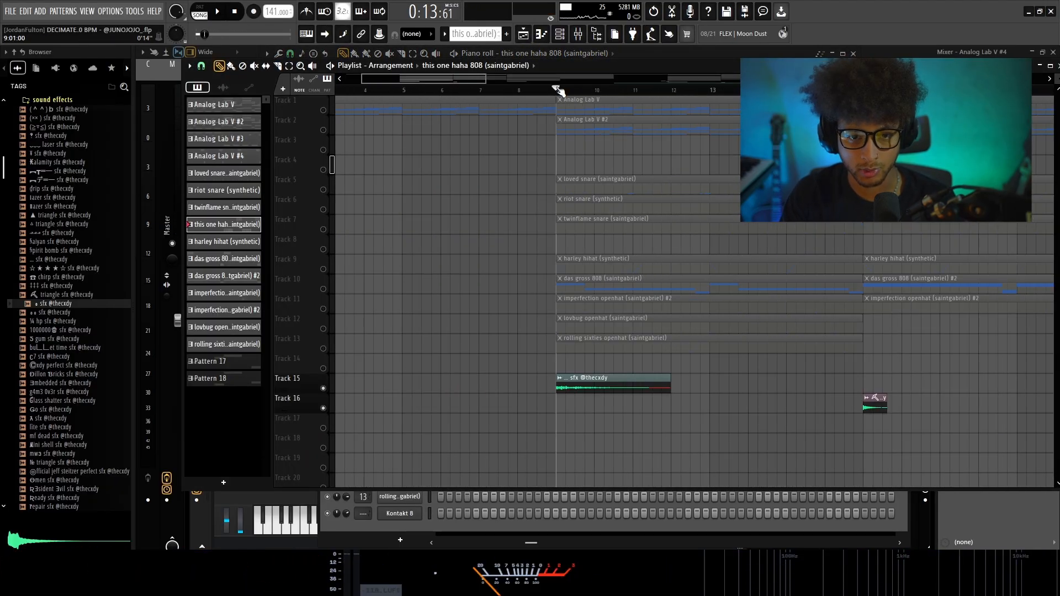
Select the sound effect clip at bar 9, check its mixer insert and return to the playlist.
click(591, 382)
key(F9)
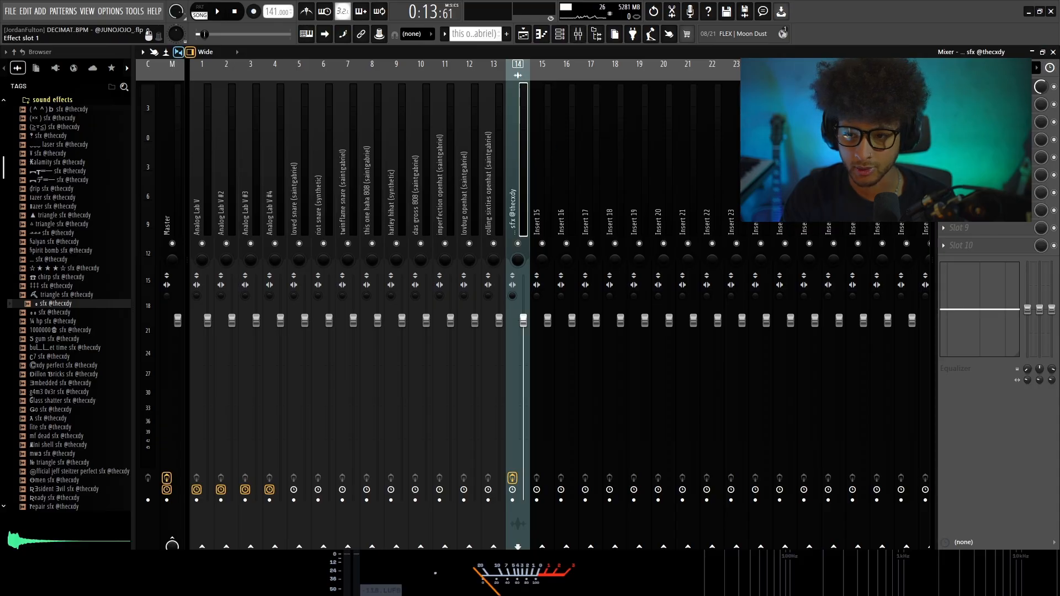
click(523, 35)
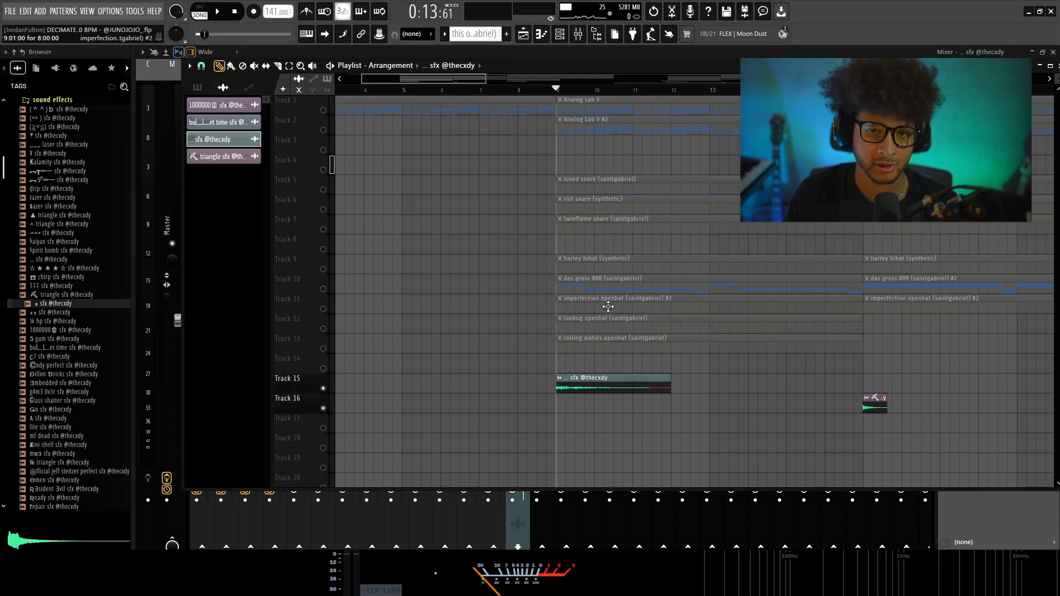
Highlight the sound effect clips across the arrangement and unmute tracks 14, 17 and the Master volume automation on track 18.
scroll(690, 414, down, 4)
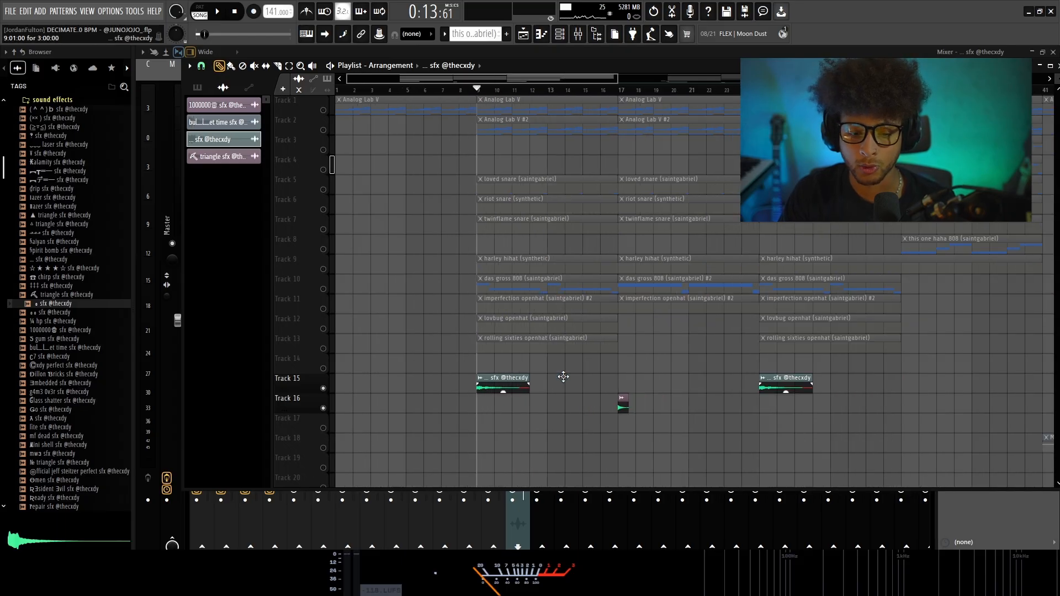
drag(747, 384, 386, 429)
scroll(659, 415, down, 2)
drag(756, 390, 379, 438)
drag(791, 386, 471, 436)
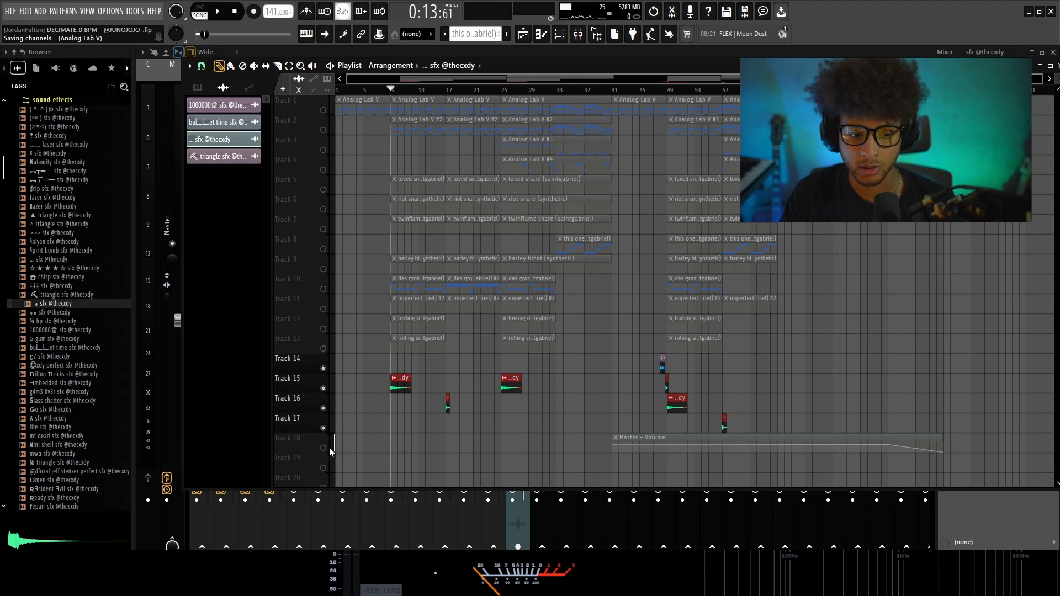
click(325, 447)
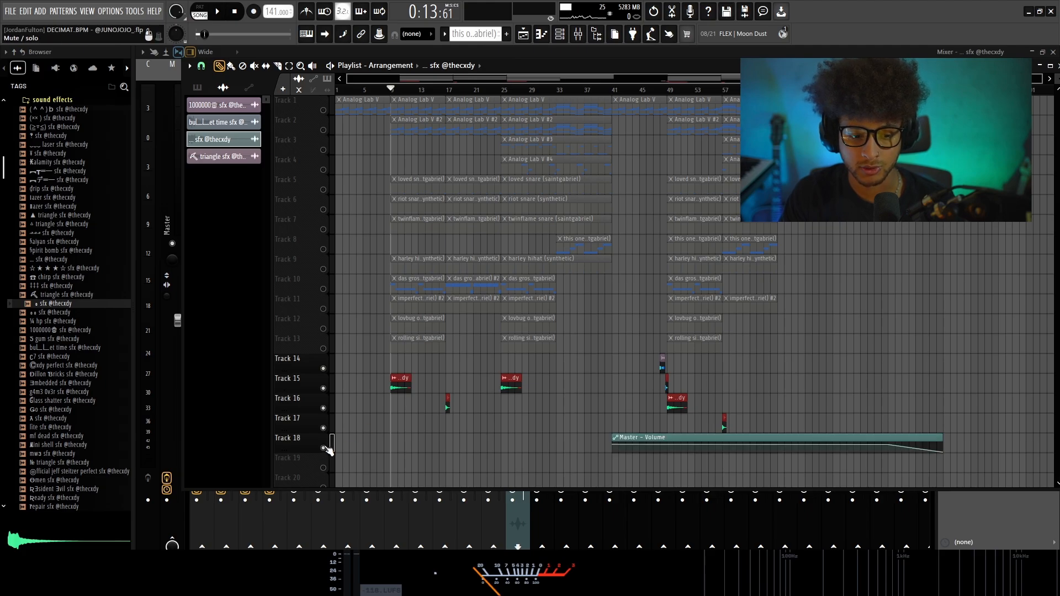
Open ValhallaVintageVerb on the sound effect's mixer insert to examine its settings, and return to the playlist with the clips deselected.
click(579, 34)
click(977, 87)
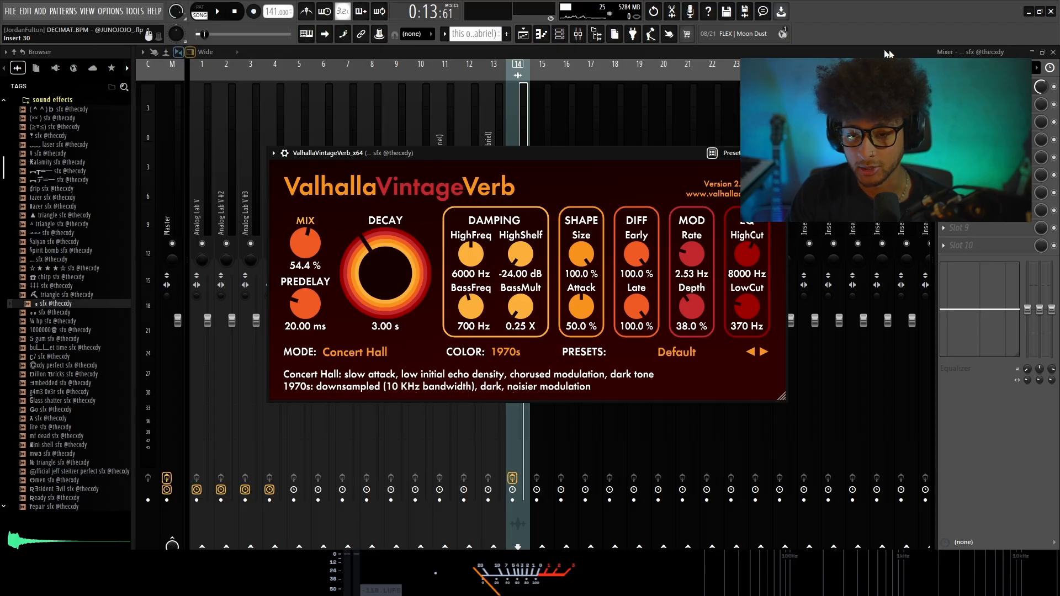
click(523, 34)
ctrl+click(622, 340)
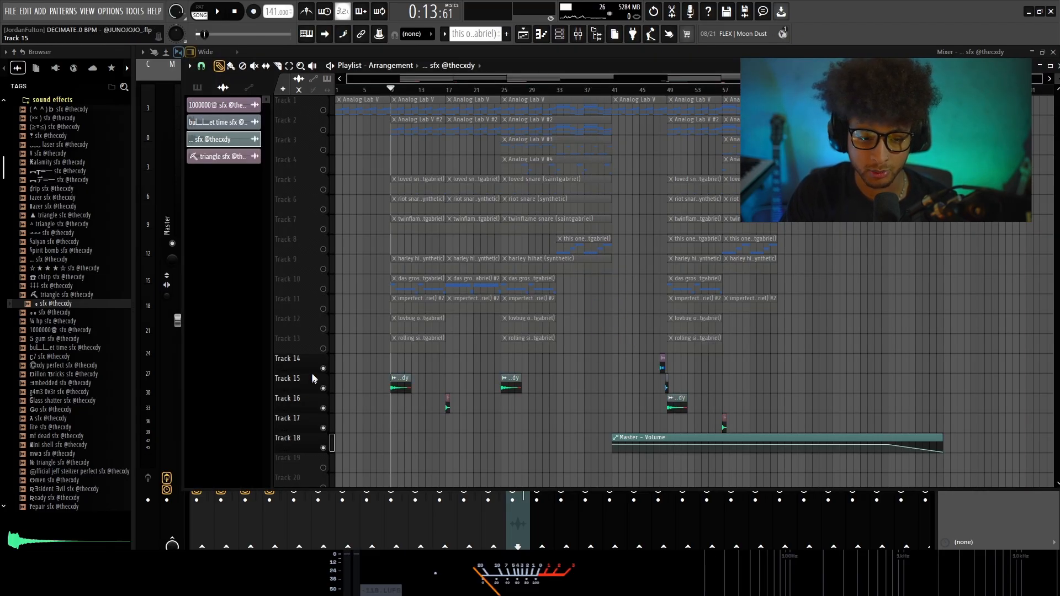
Highlight the das gross 808 clips on track 10 between bars 9 and 33, and clear the selection.
right_click(319, 128)
click(445, 153)
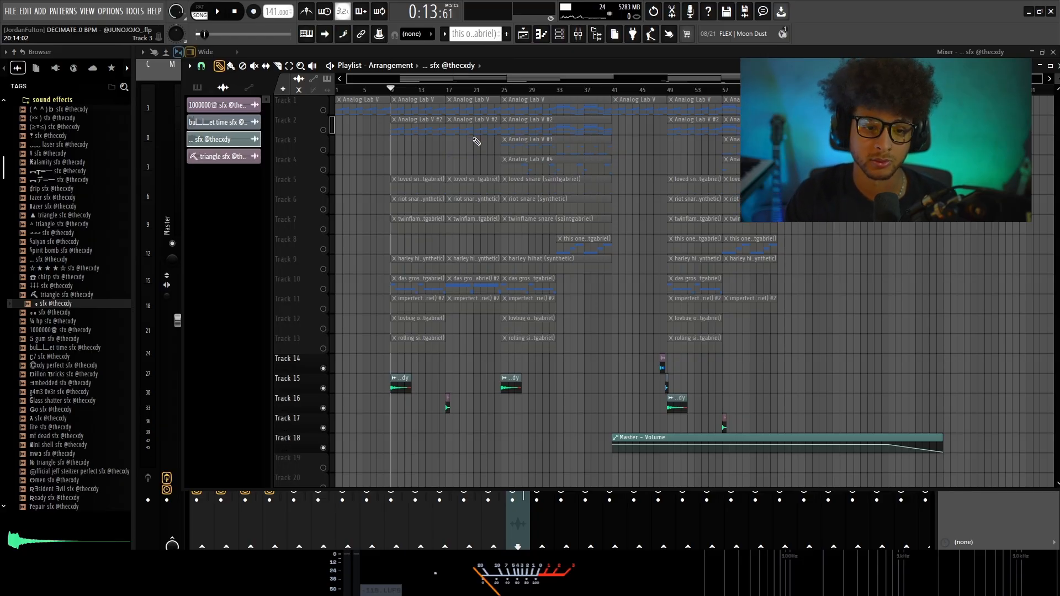
drag(472, 139, 416, 108)
scroll(383, 149, up, 2)
drag(355, 282, 765, 296)
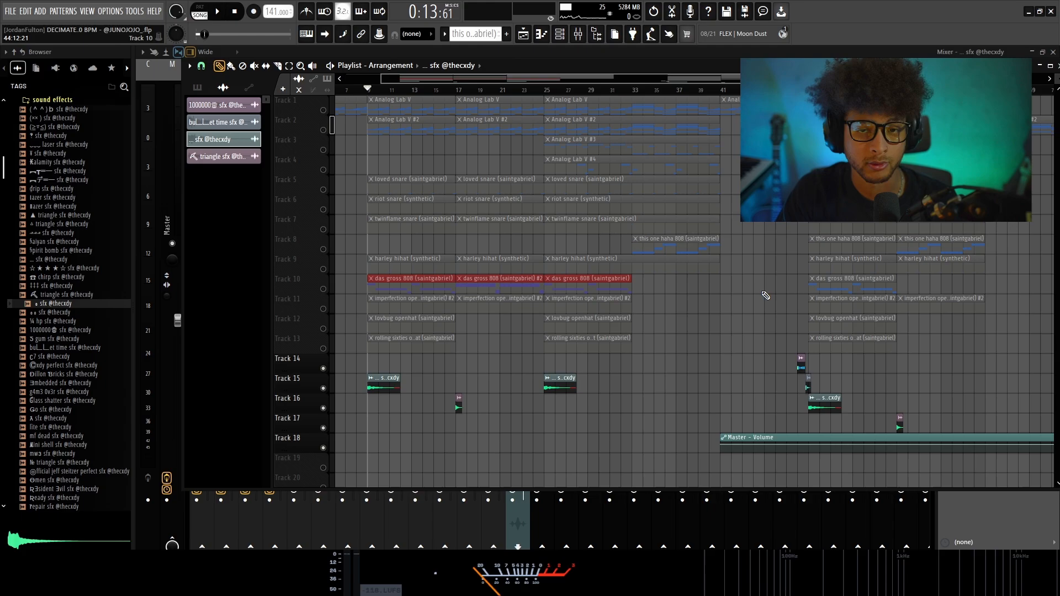
click(701, 244)
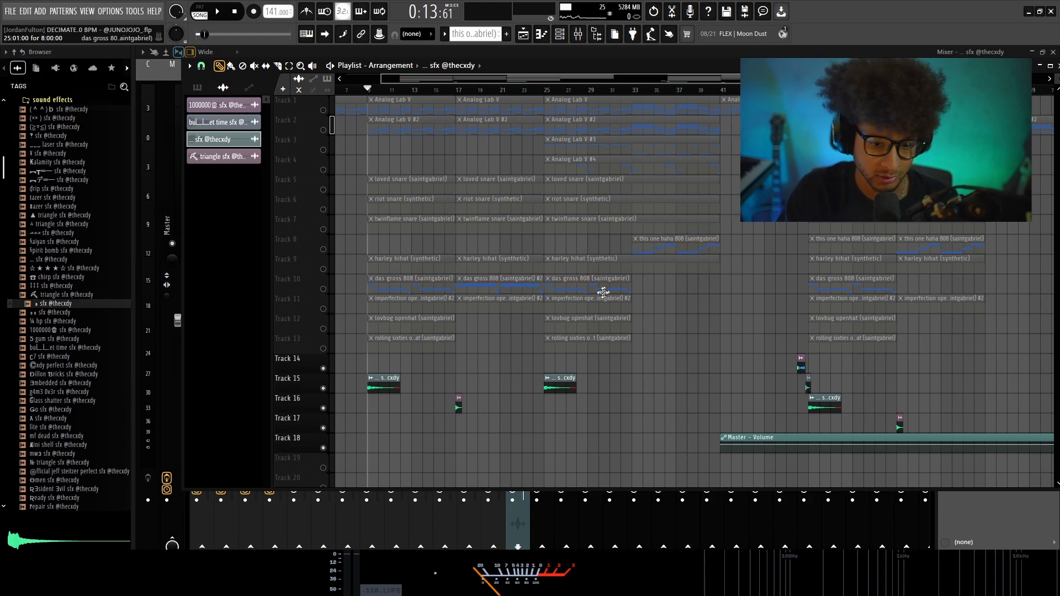
scroll(603, 292, down, 2)
drag(526, 276, 368, 313)
ctrl+click(624, 305)
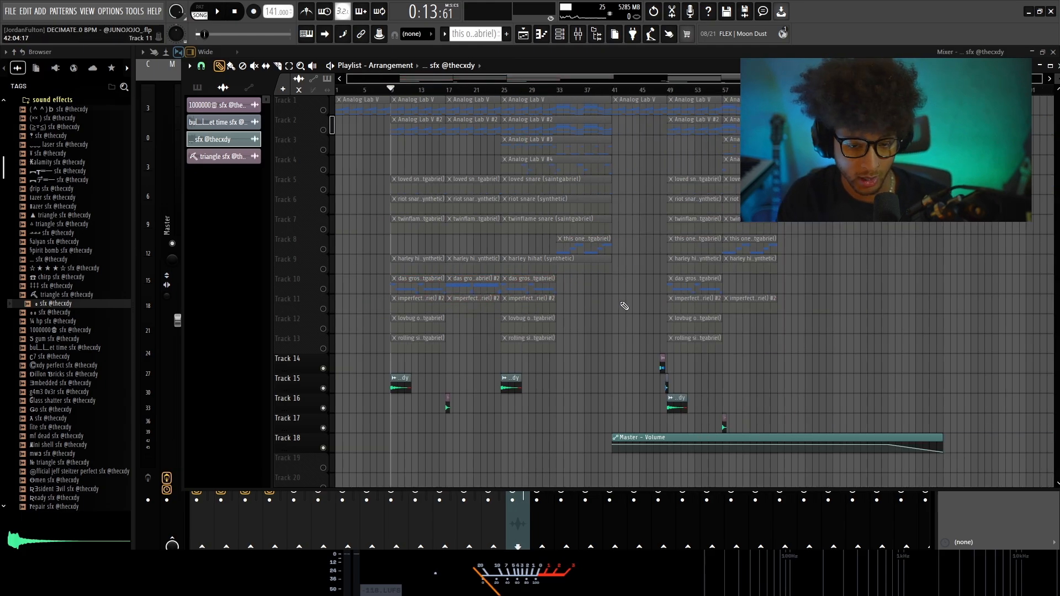
Open the sound effect clip at bar 9 on track 15 and play the effects from there.
scroll(407, 414, up, 3)
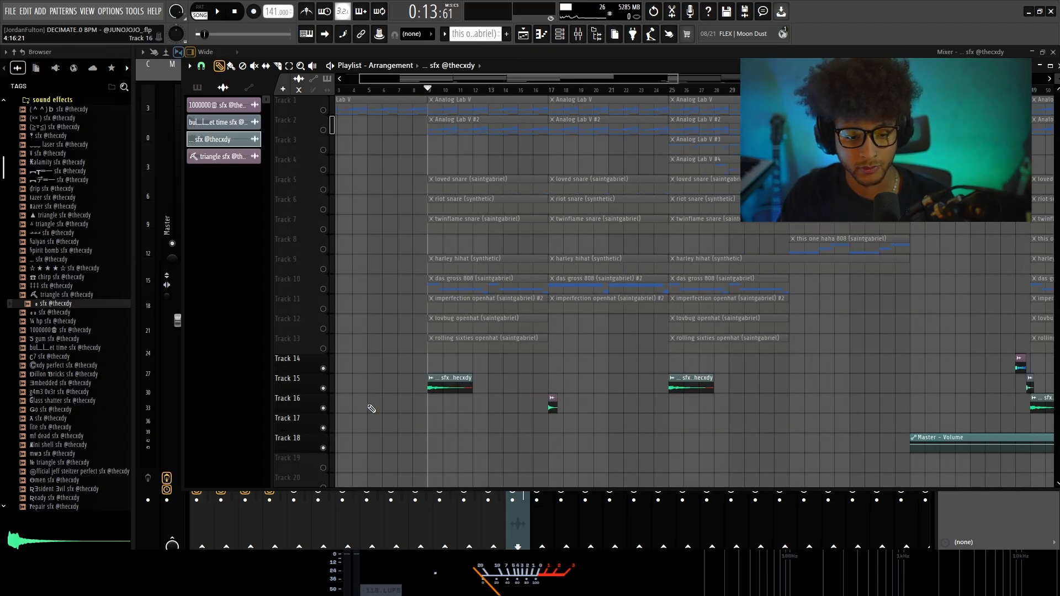
double_click(453, 388)
scroll(424, 436, up, 3)
scroll(463, 418, up, 3)
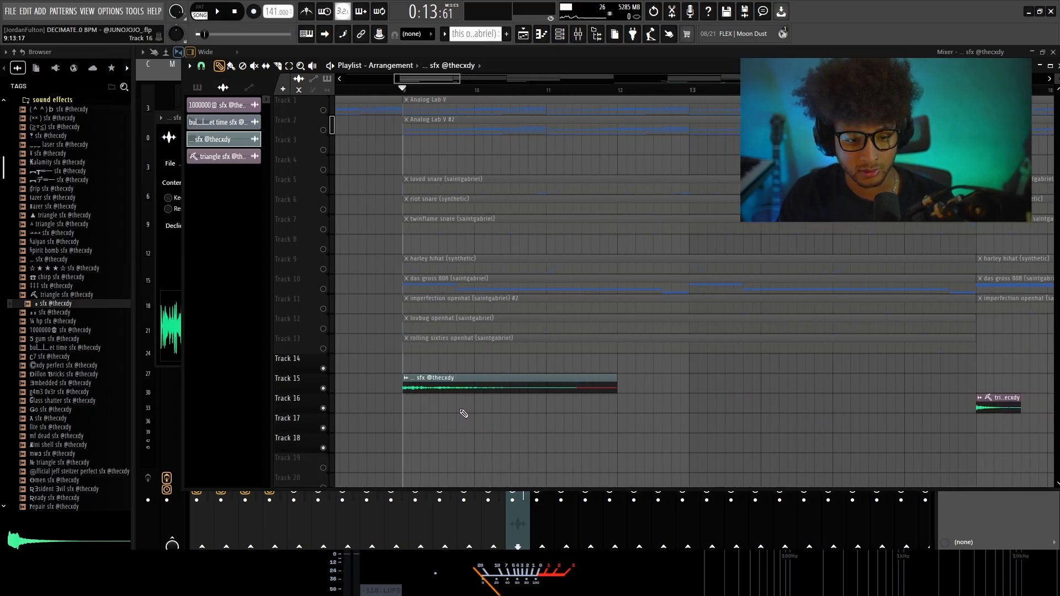
key(space)
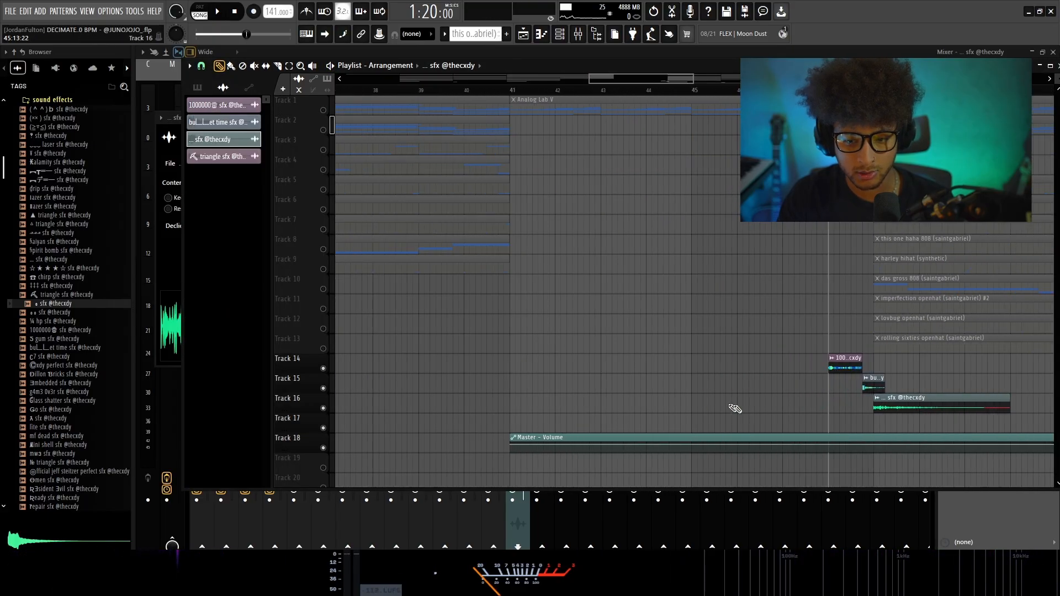
Select the bullet time sound effect before bar 49 and play the transition effects from bar 48.
scroll(792, 380, up, 3)
scroll(905, 375, right, 3)
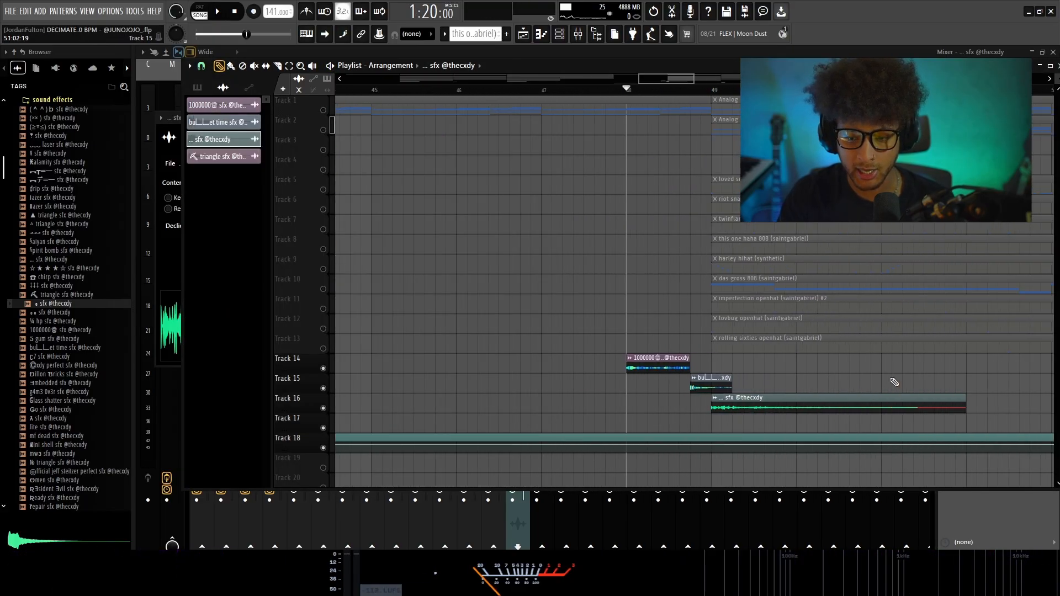
scroll(710, 382, up, 3)
ctrl+click(677, 385)
key(space)
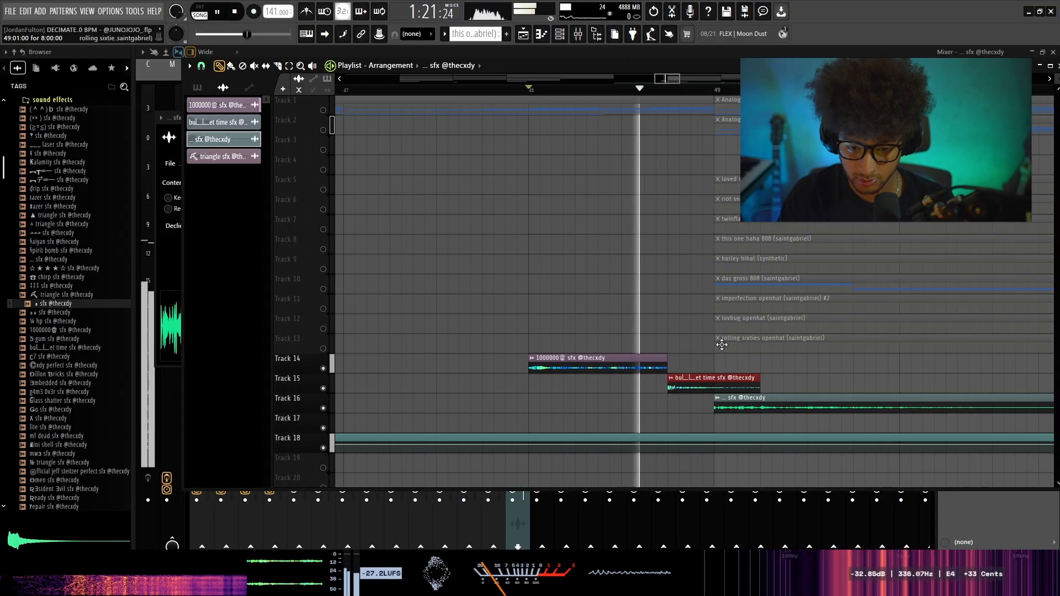
scroll(662, 367, down, 5)
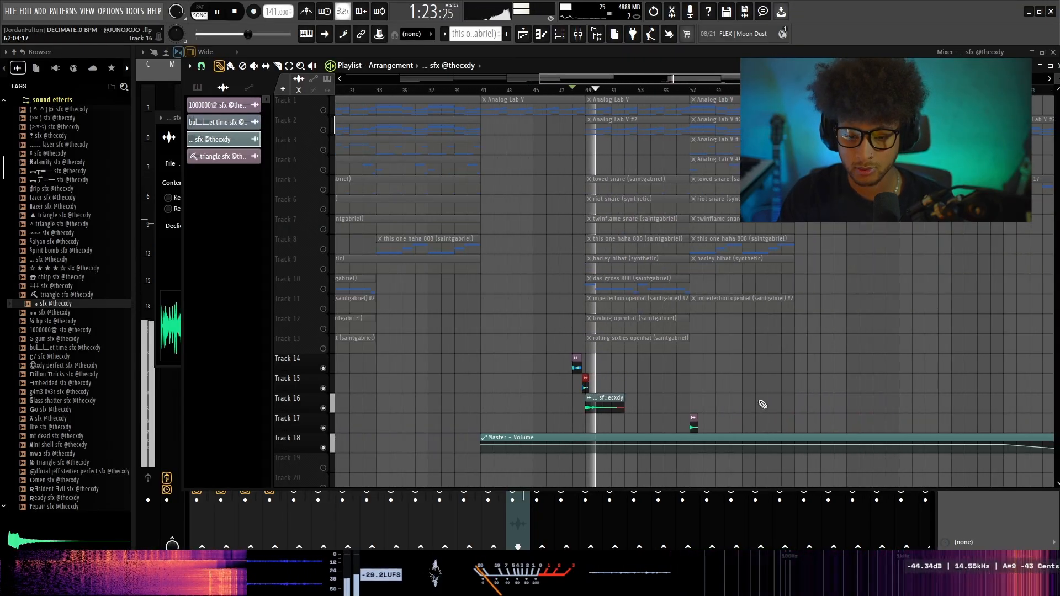
scroll(722, 397, up, 3)
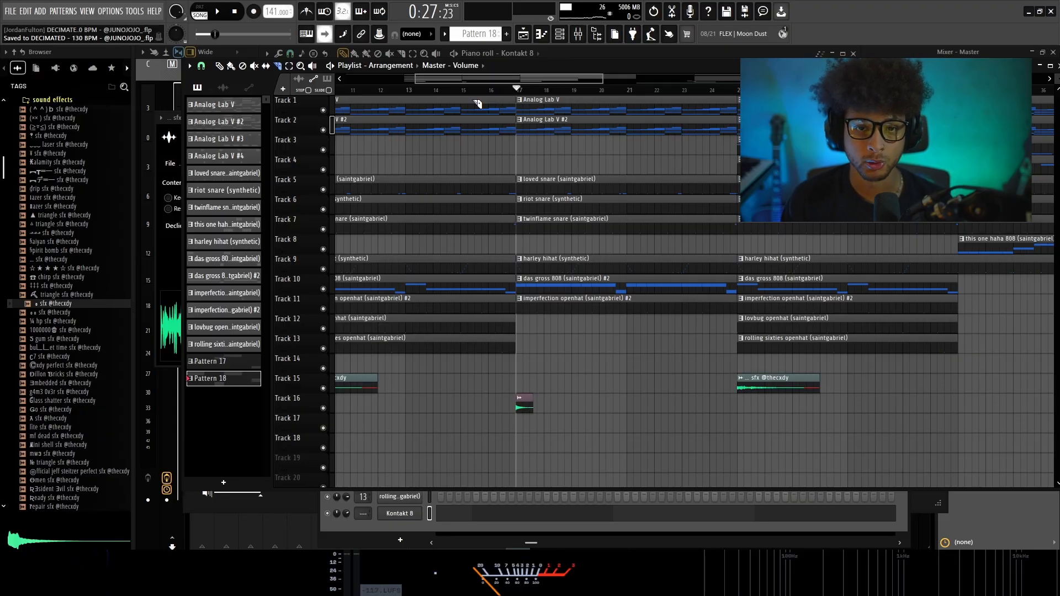
Open the channel rack for Pattern 18.
click(560, 34)
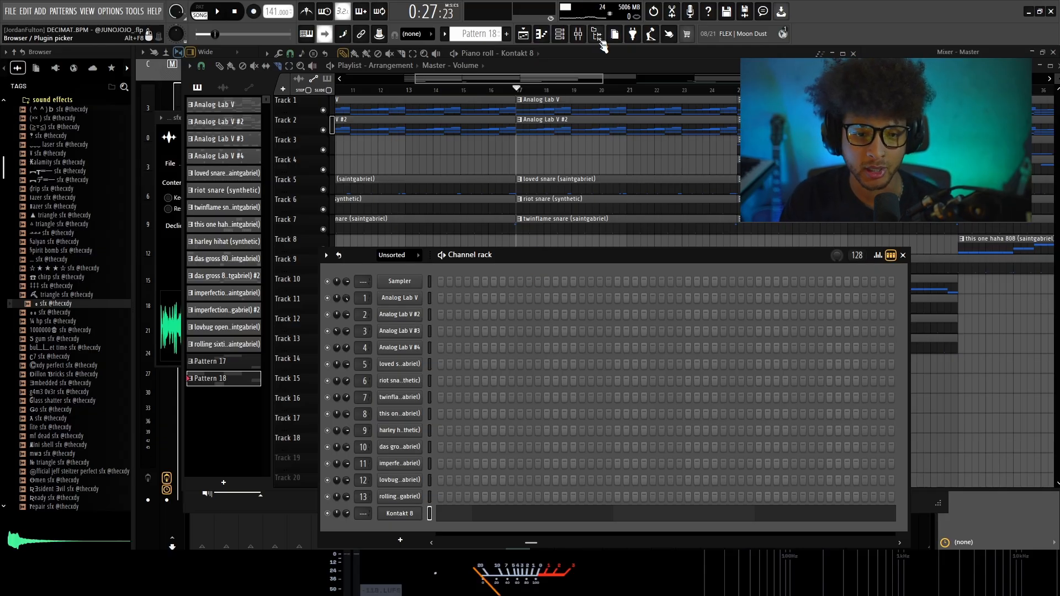
Bring the playlist arrangement to the front and play the full song from bar 17.
click(558, 67)
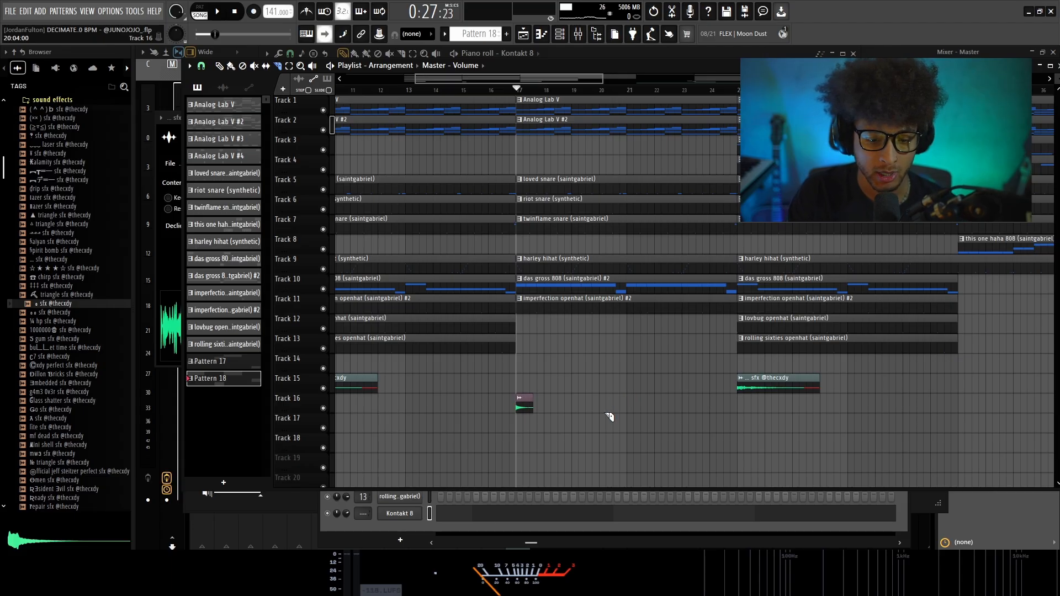
key(space)
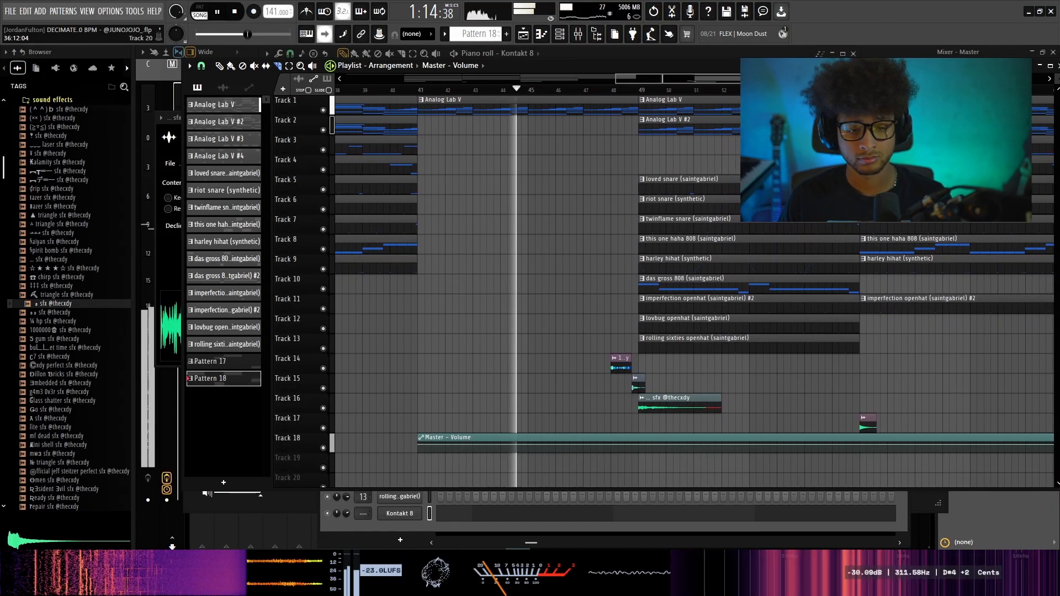
Show the ElastiquePitchV2 effect on the master mixer track during playback, and return to the playlist.
click(577, 34)
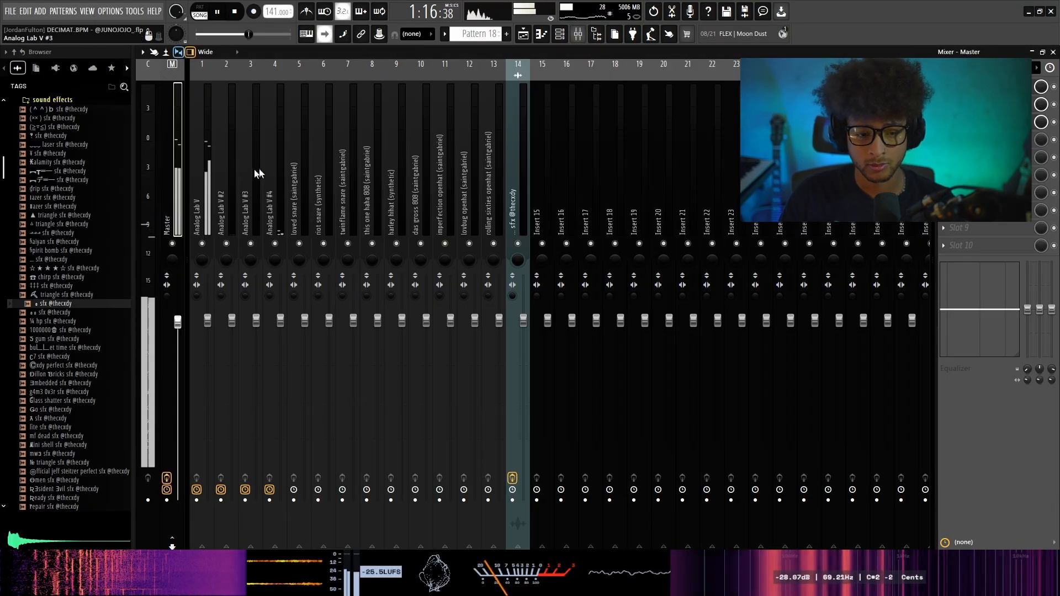
click(982, 104)
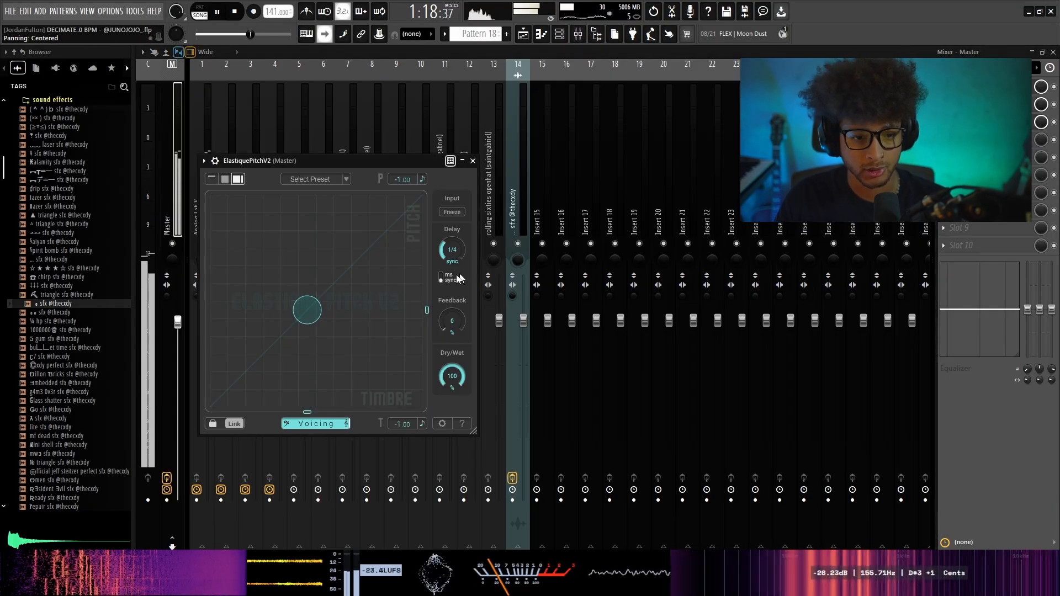
click(523, 34)
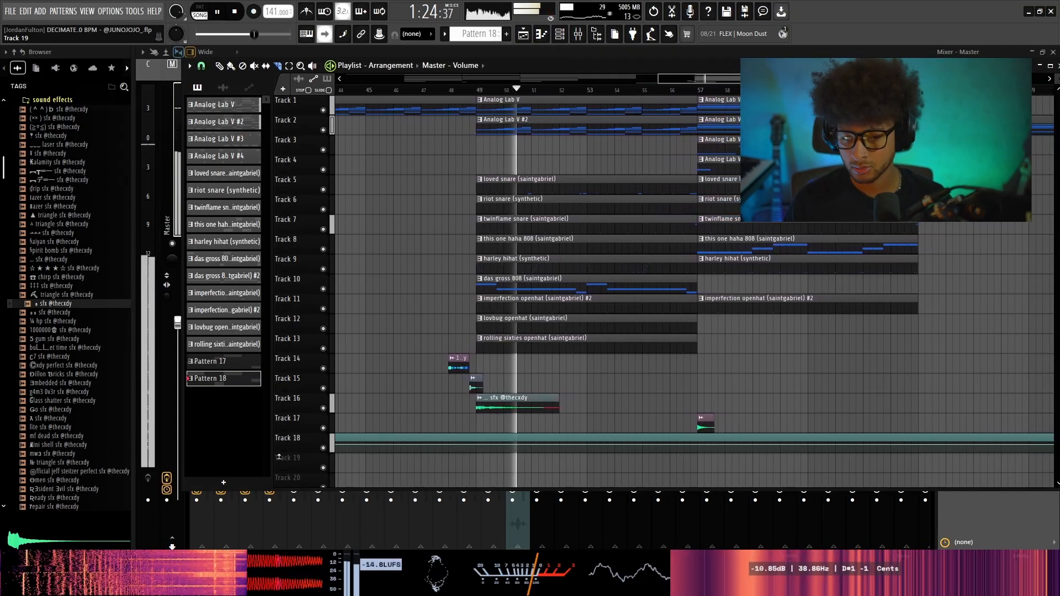
Save the project.
key(ctrl+s)
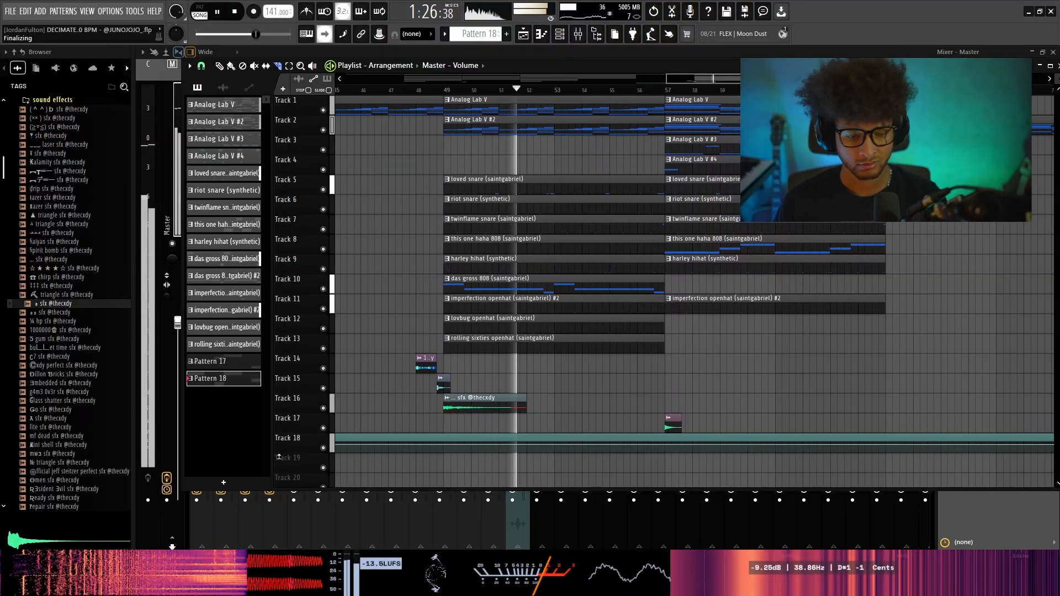